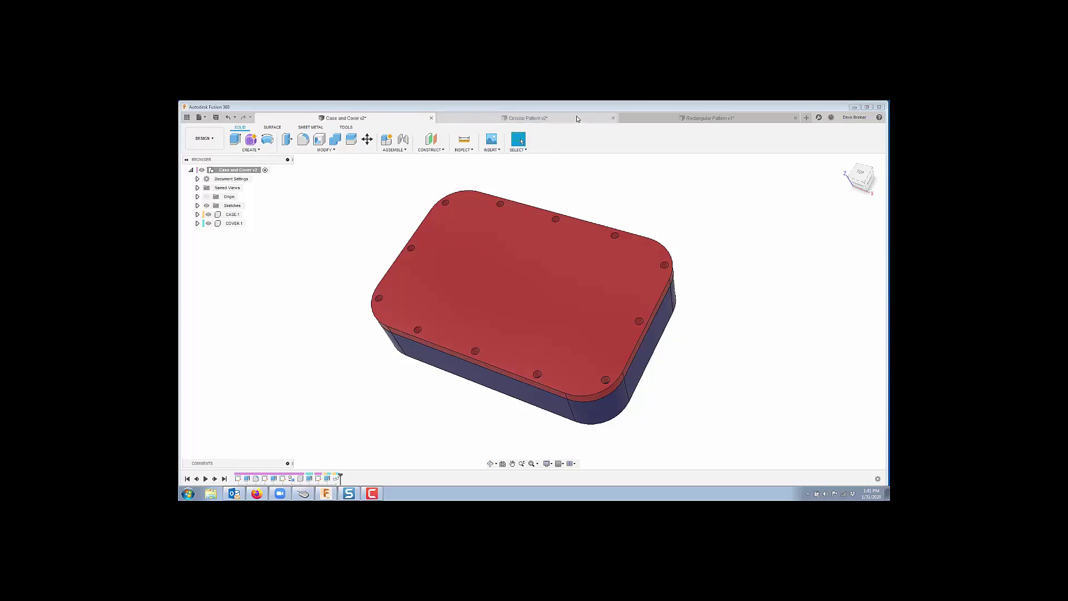
# View the Circular Pattern and Rectangular Pattern designs, return to the Circular Pattern design and collapse its list of bodies
pyautogui.click(543, 119)
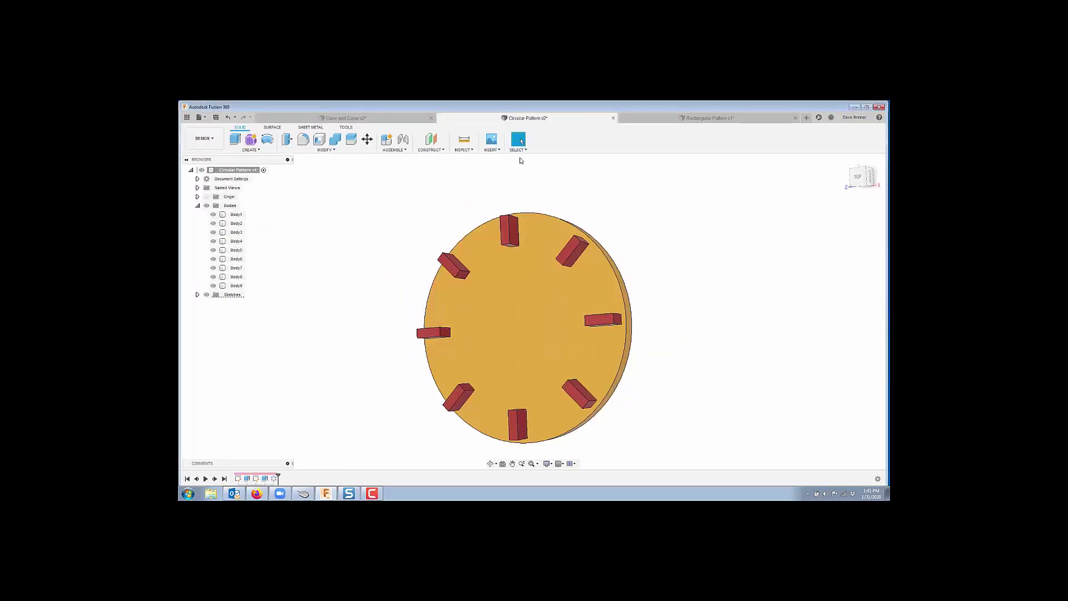
pyautogui.click(732, 122)
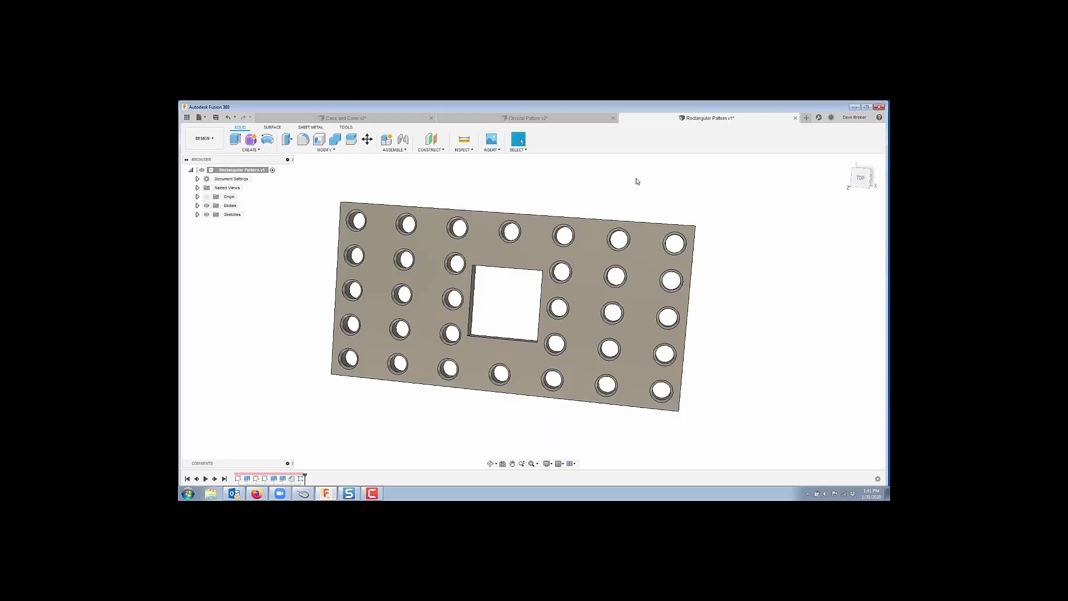
pyautogui.click(556, 118)
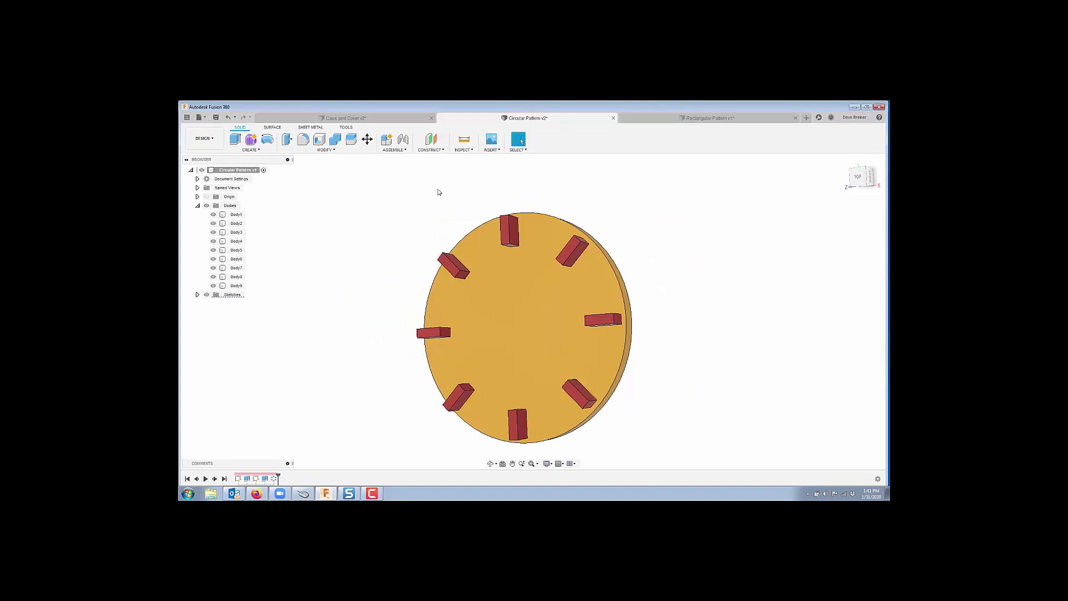
pyautogui.click(198, 206)
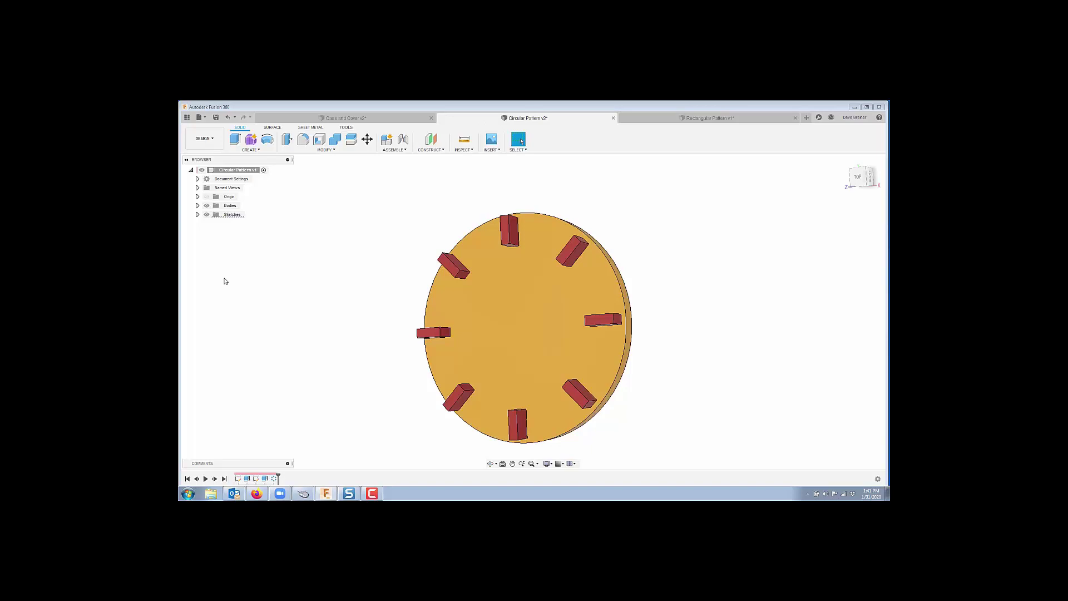
pyautogui.click(282, 260)
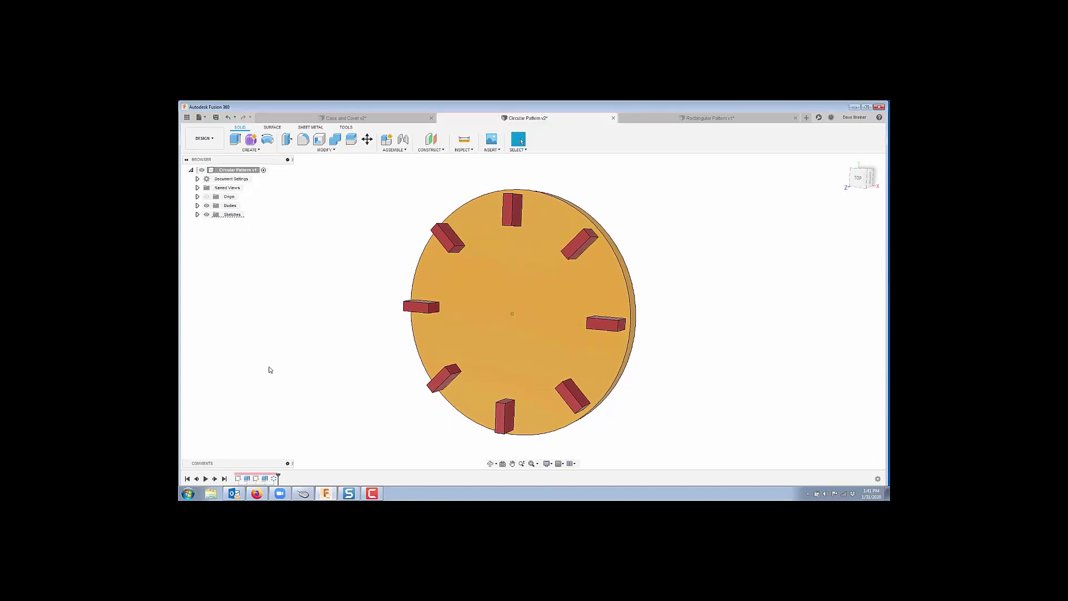
# Roll the design history back to just before the circular pattern, keeping only the disc and the first block
pyautogui.click(197, 480)
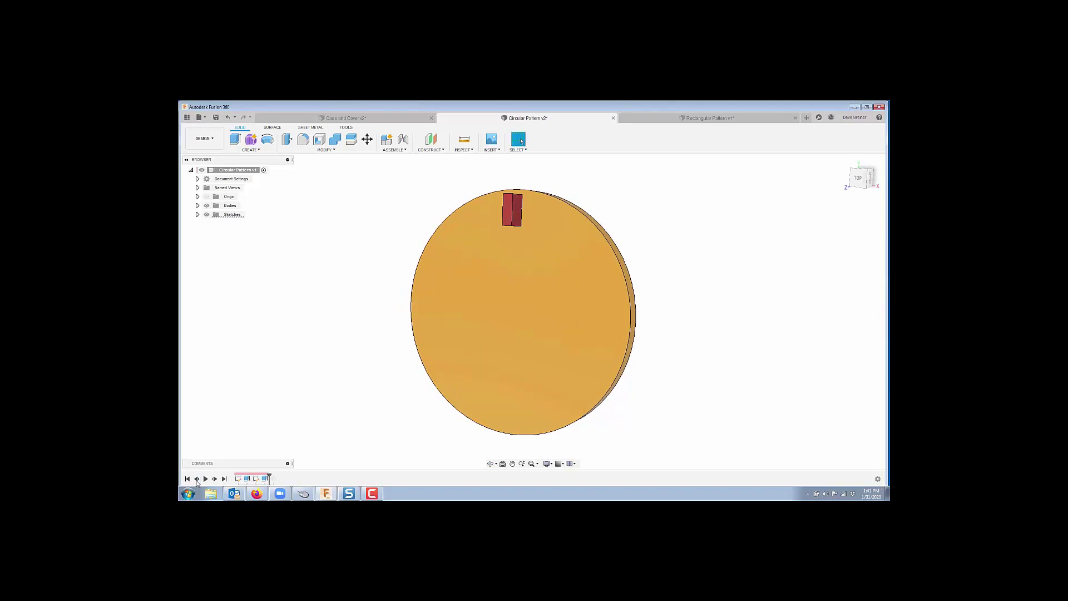
pyautogui.click(197, 480)
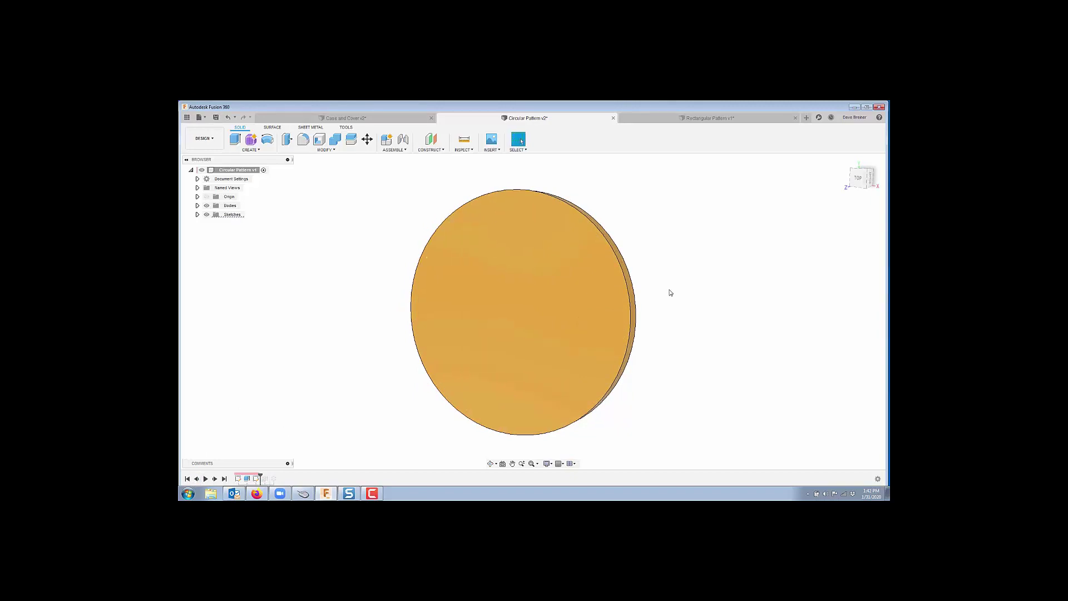
pyautogui.click(215, 480)
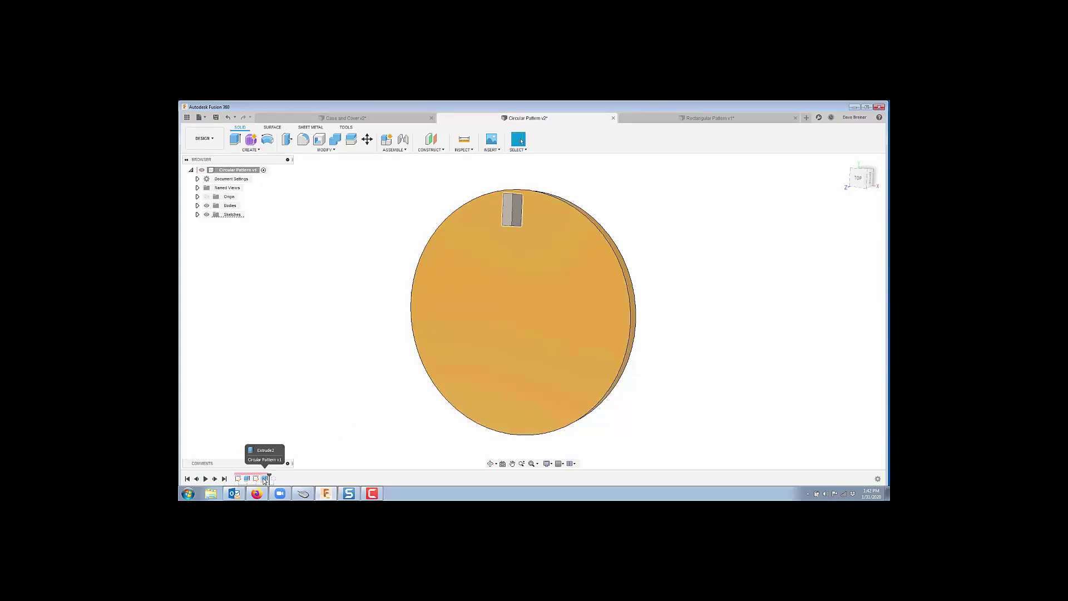
pyautogui.keyDown('shift'); pyautogui.moveTo(292, 326); pyautogui.dragTo(391, 217, button='middle'); pyautogui.keyUp('shift')
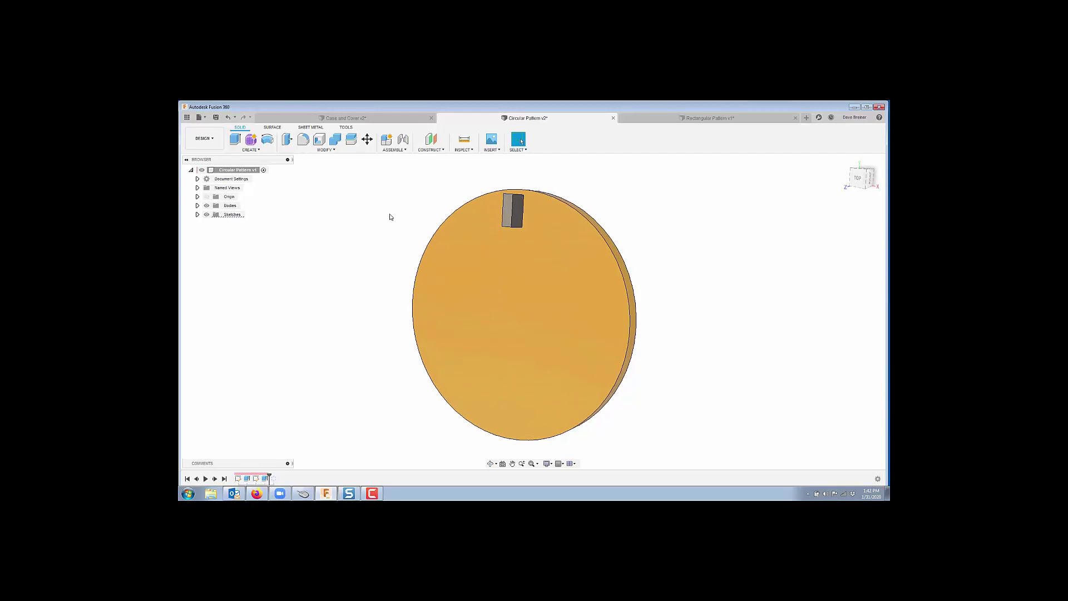
pyautogui.keyDown('shift'); pyautogui.moveTo(496, 262); pyautogui.dragTo(481, 273, button='middle'); pyautogui.keyUp('shift')
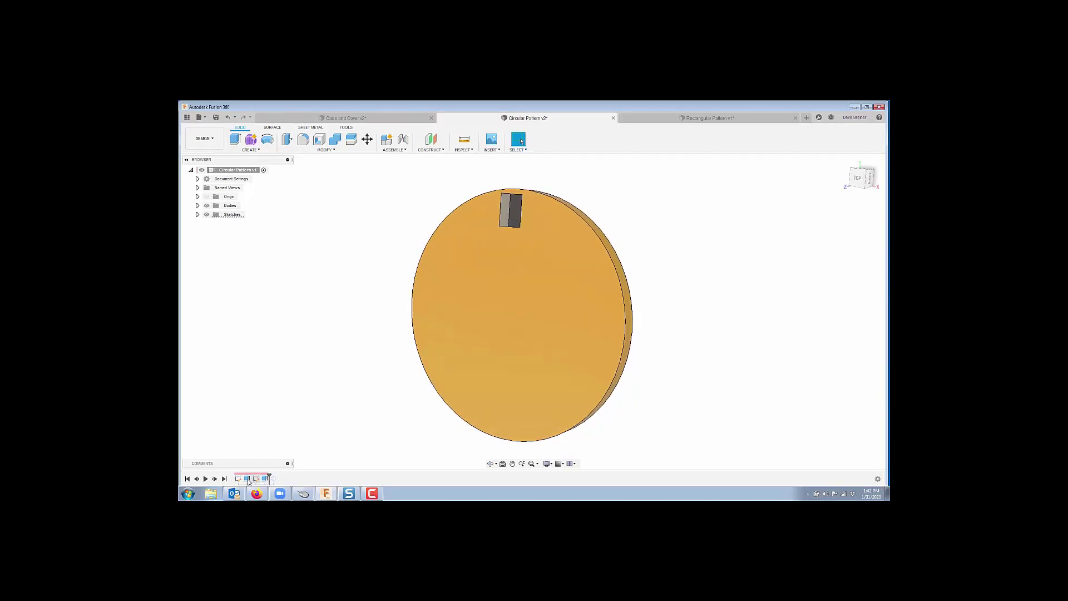
pyautogui.scroll(4, 278, 309)
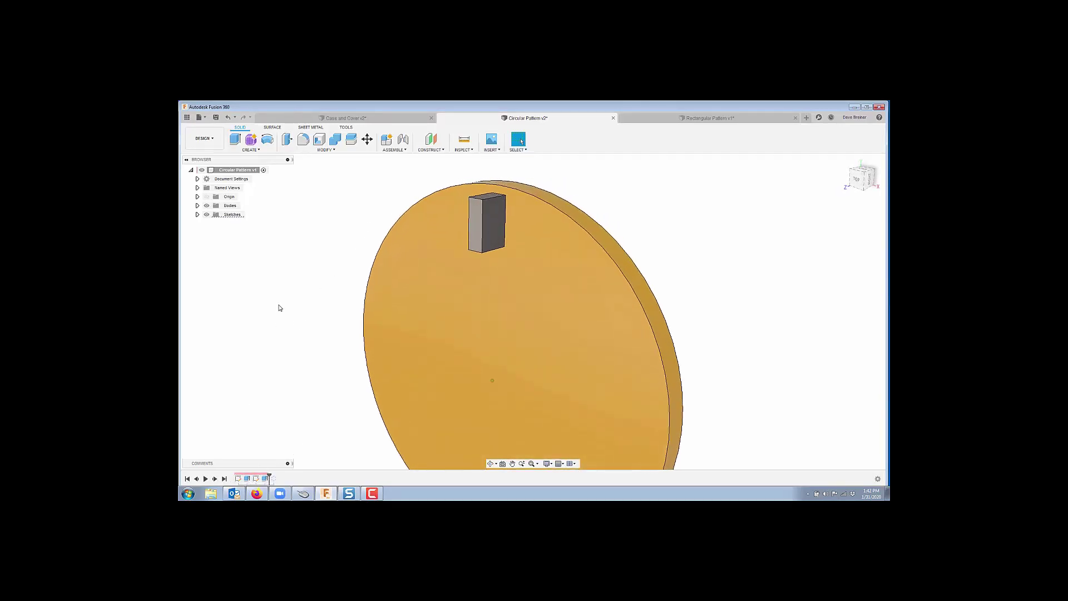
pyautogui.keyDown('shift'); pyautogui.moveTo(279, 306); pyautogui.dragTo(316, 303, button='middle'); pyautogui.keyUp('shift')
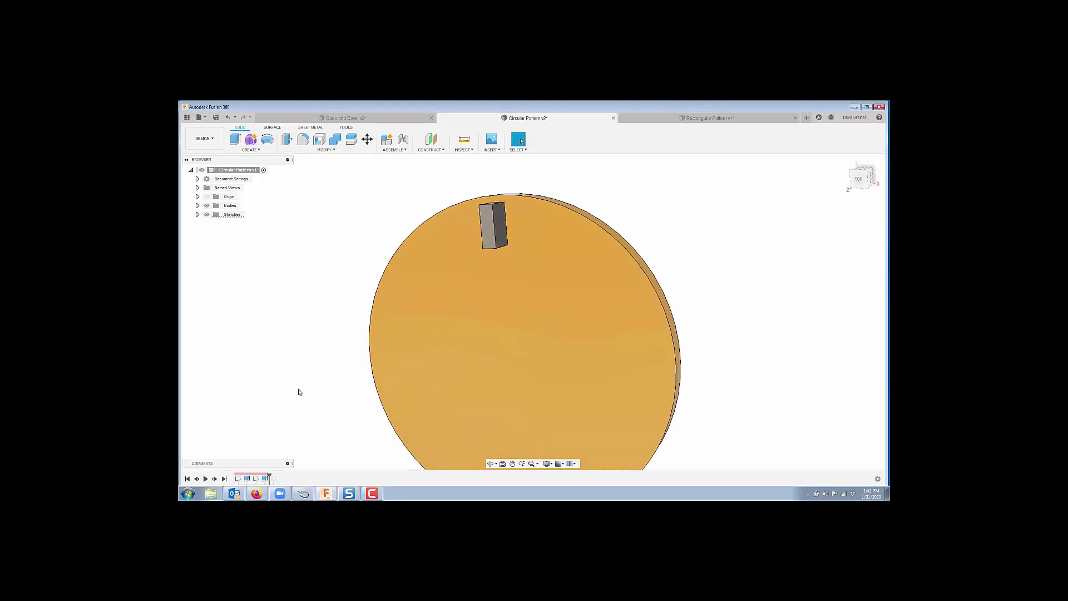
pyautogui.keyDown('shift'); pyautogui.moveTo(692, 215); pyautogui.dragTo(490, 228, button='middle'); pyautogui.keyUp('shift')
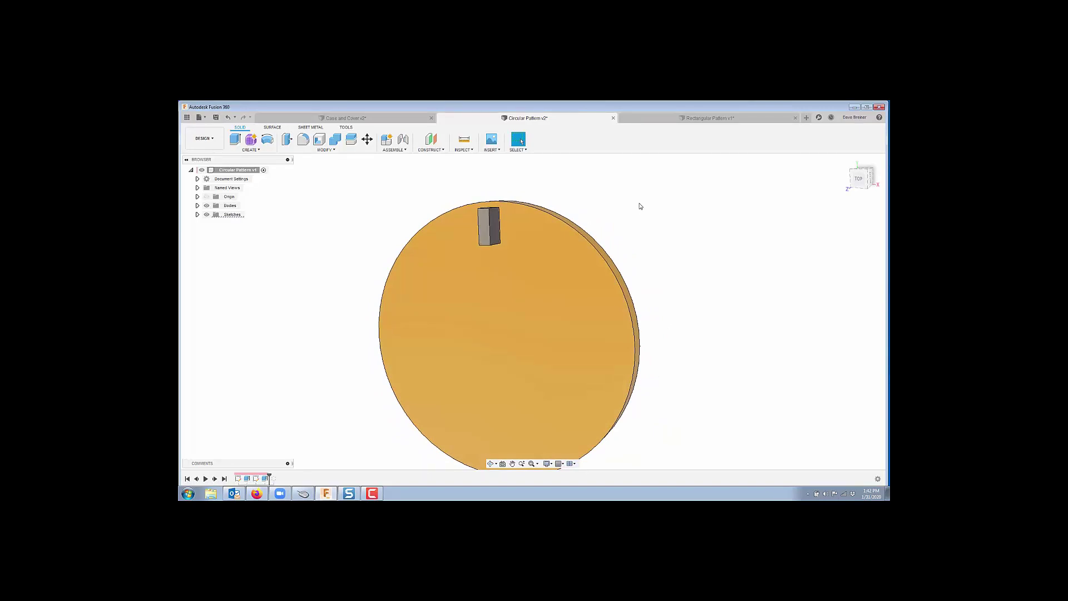
pyautogui.scroll(-1, 640, 210)
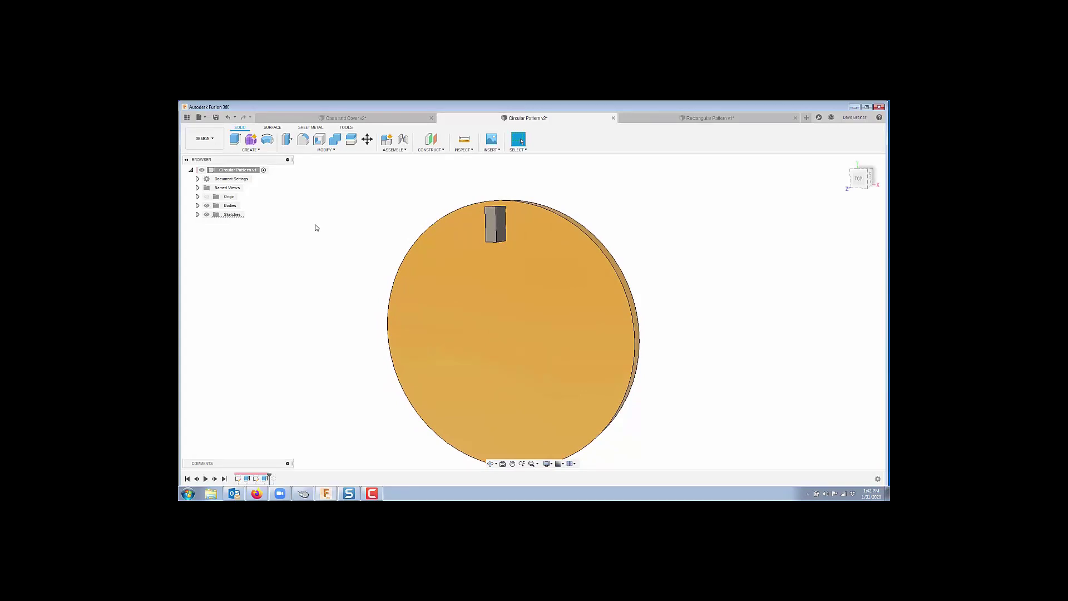
pyautogui.click(265, 151)
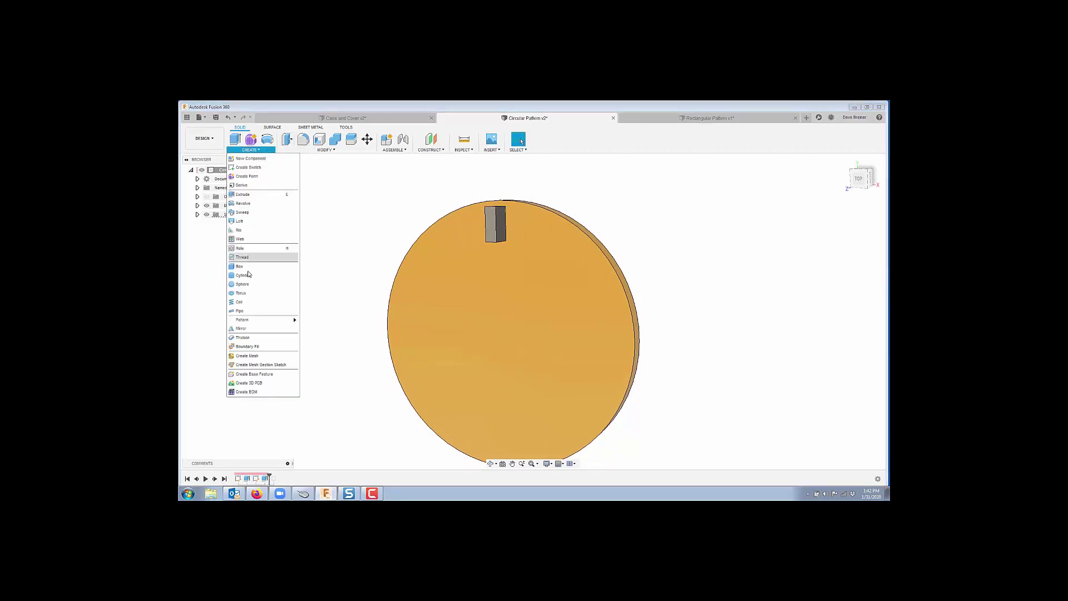
pyautogui.moveTo(245, 322)
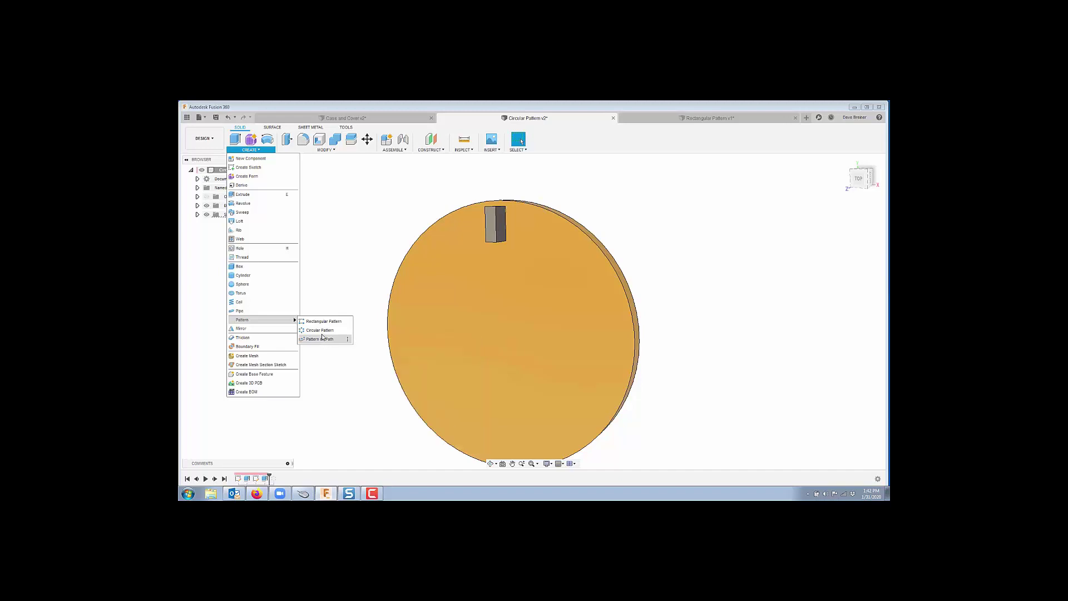
pyautogui.click(342, 221)
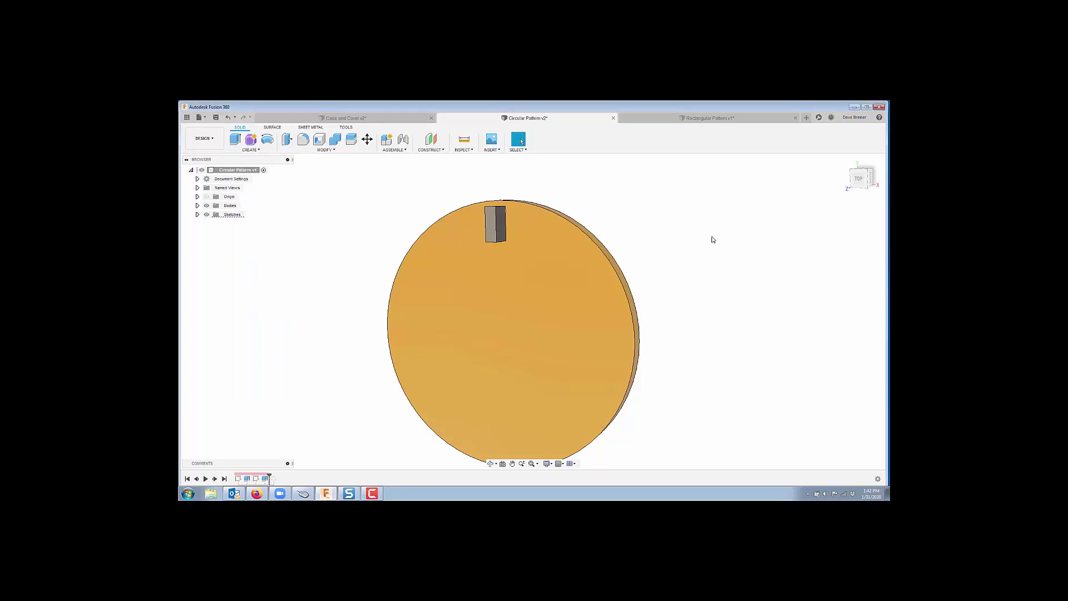
pyautogui.press('s')
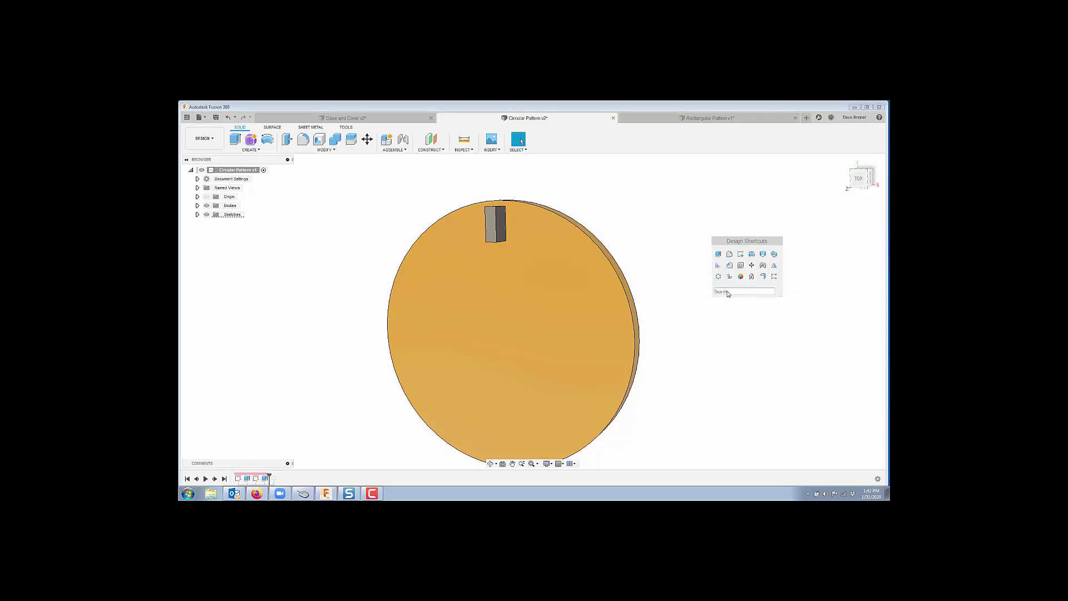
pyautogui.write('cir')
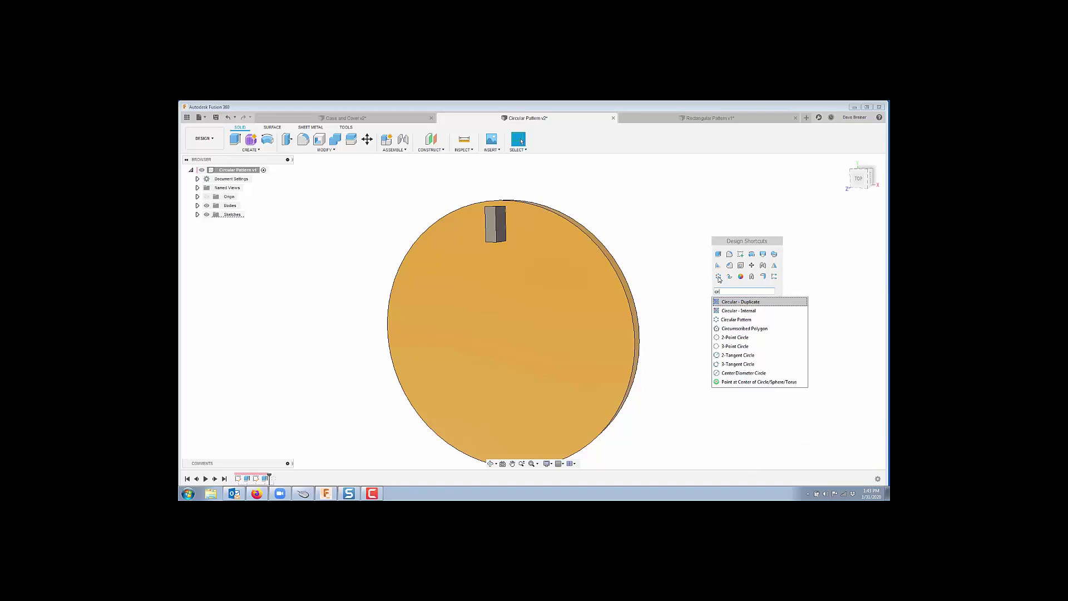
pyautogui.press('Return')
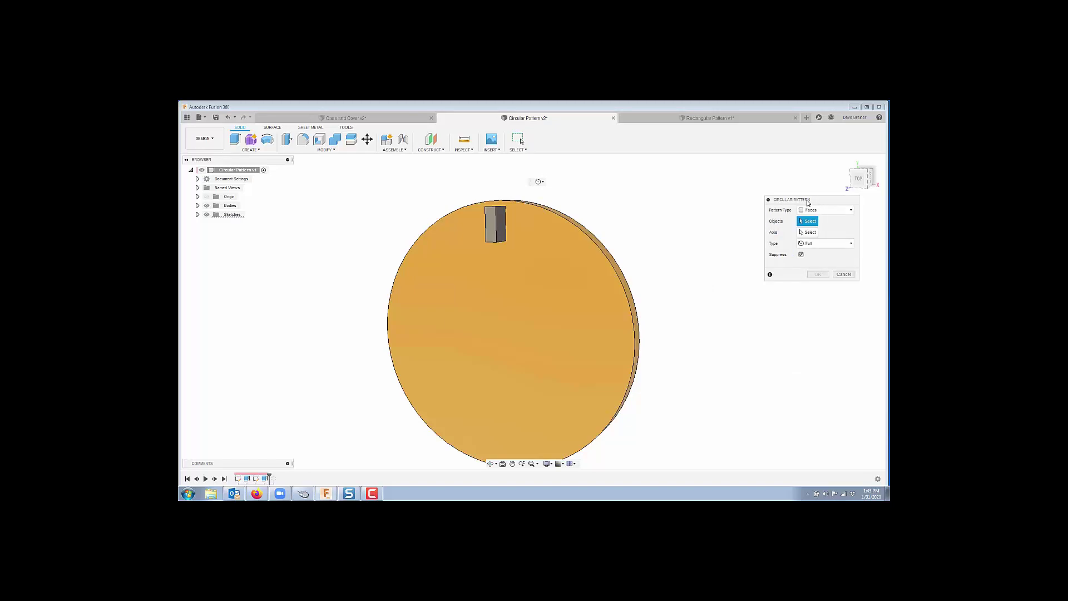
pyautogui.moveTo(801, 199); pyautogui.dragTo(712, 193)
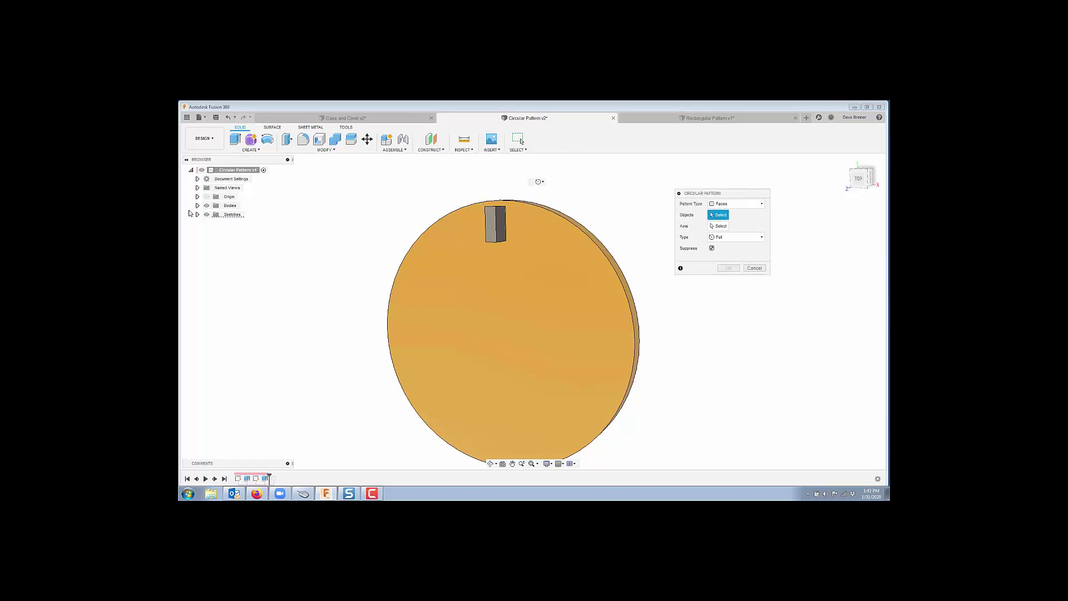
pyautogui.click(197, 206)
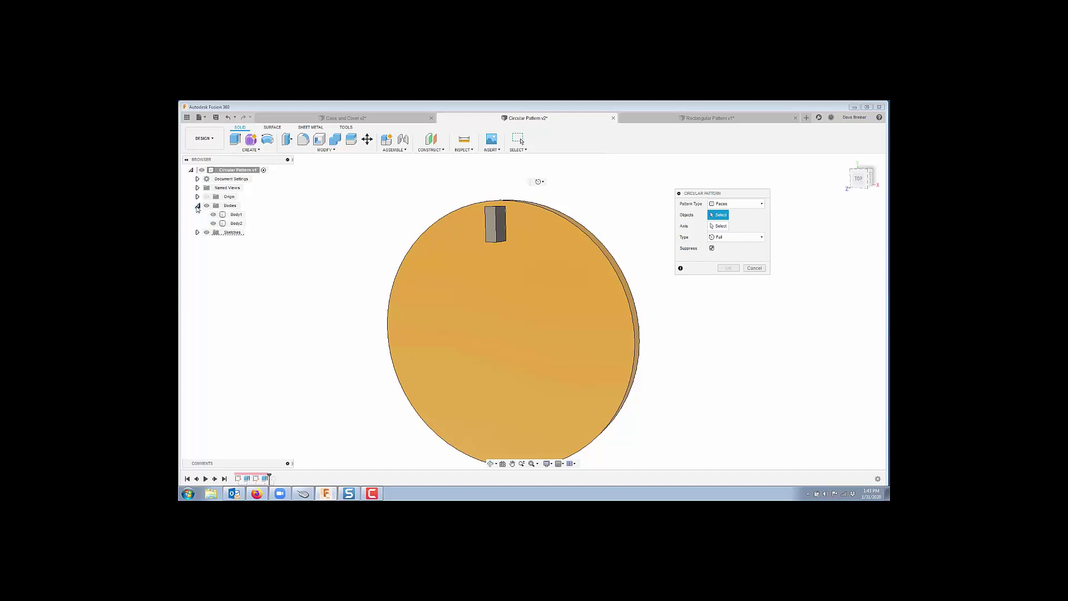
pyautogui.click(197, 206)
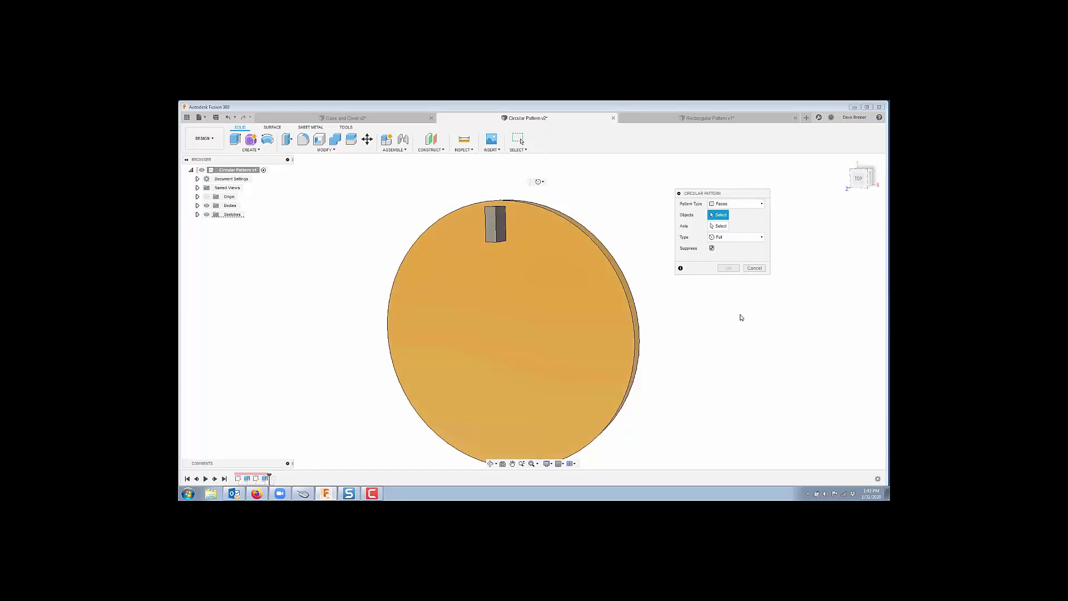
pyautogui.click(266, 479)
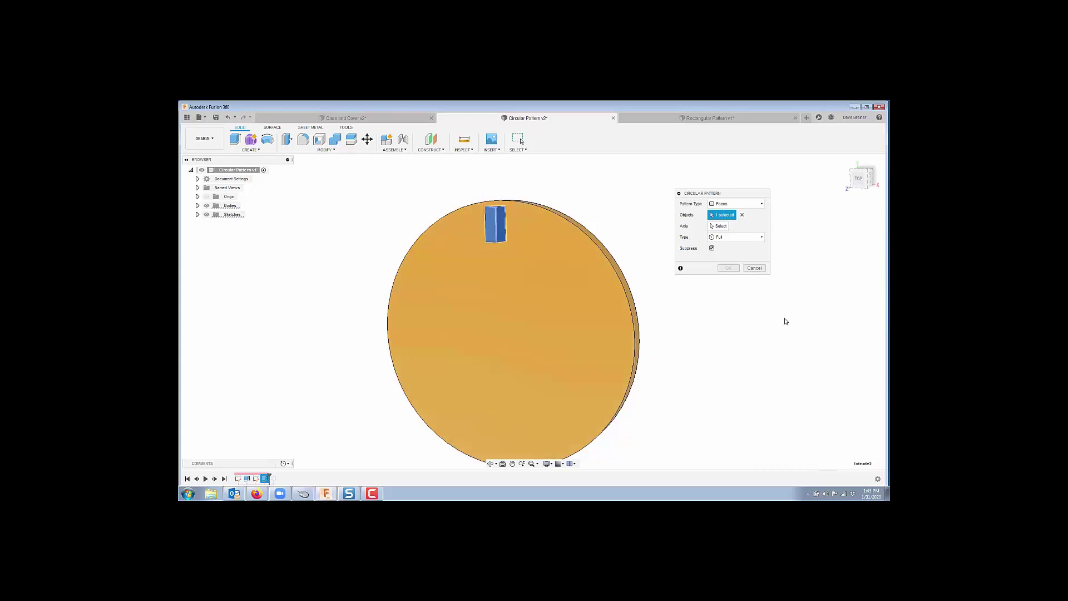
pyautogui.press('Escape')
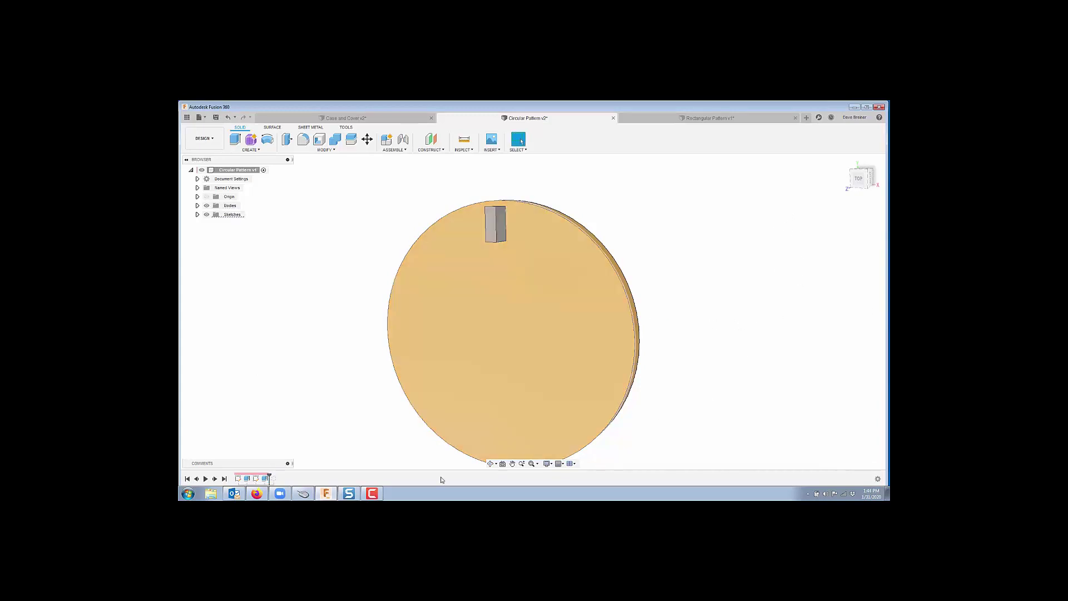
# Start a circular pattern of type Bodies and choose the small block's body, Body2, as the object
pyautogui.press('s')
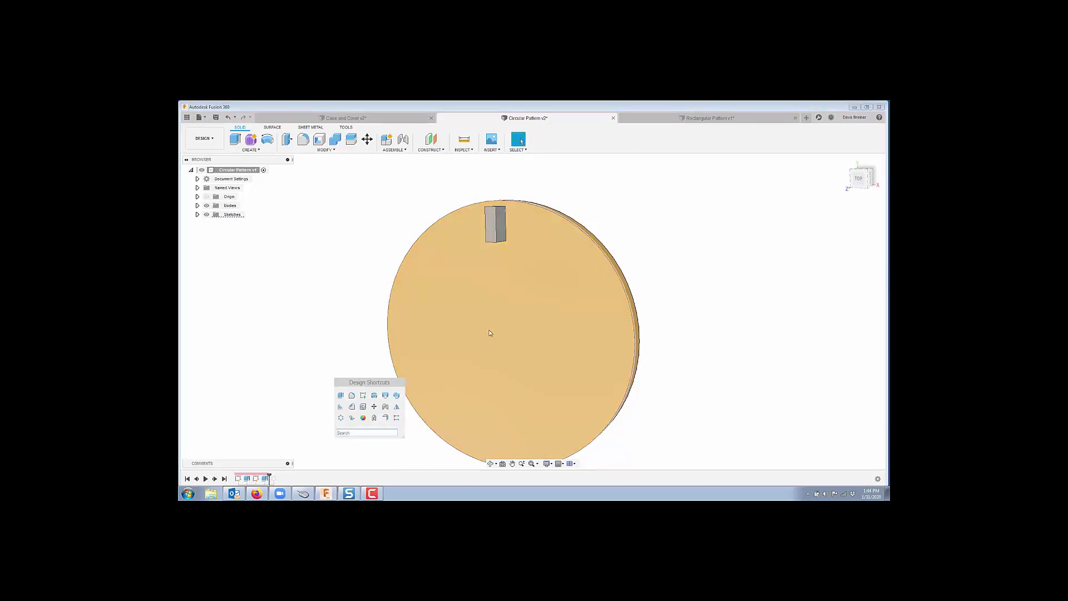
pyautogui.click(341, 417)
pyautogui.click(763, 207)
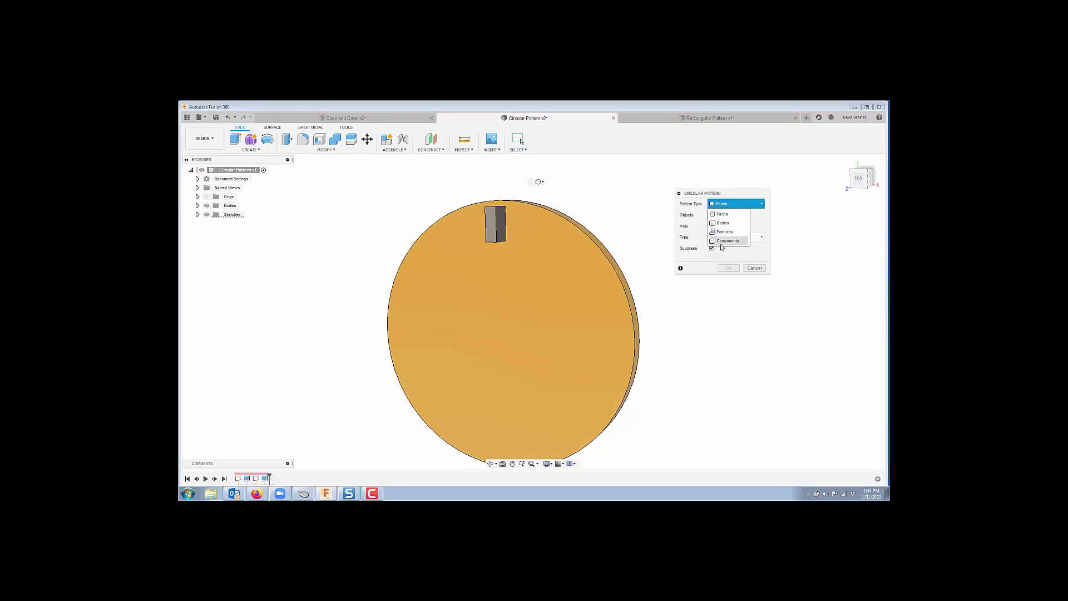
pyautogui.click(722, 223)
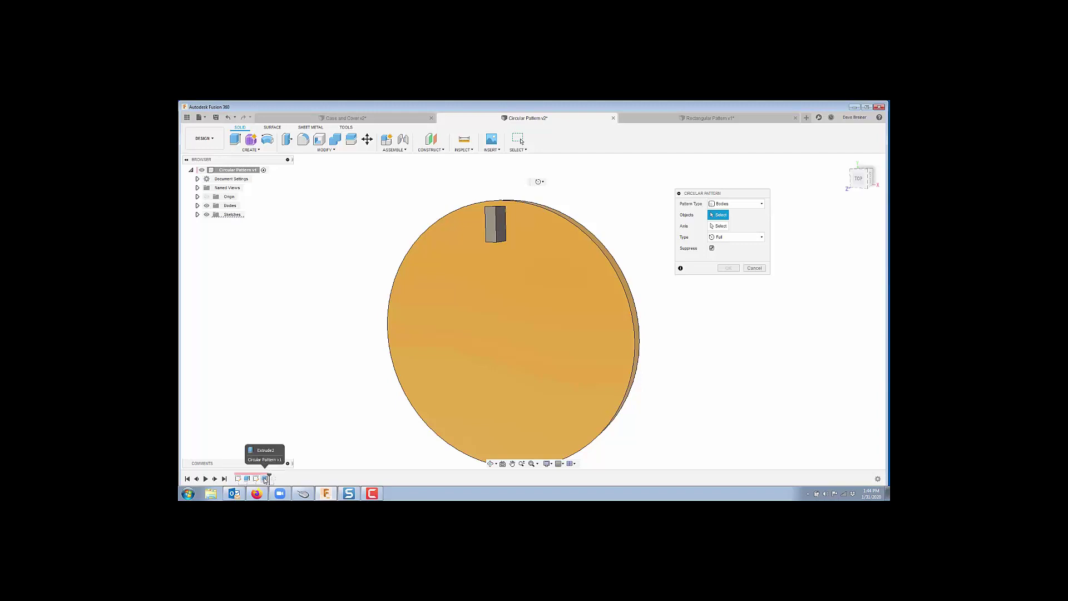
pyautogui.click(197, 206)
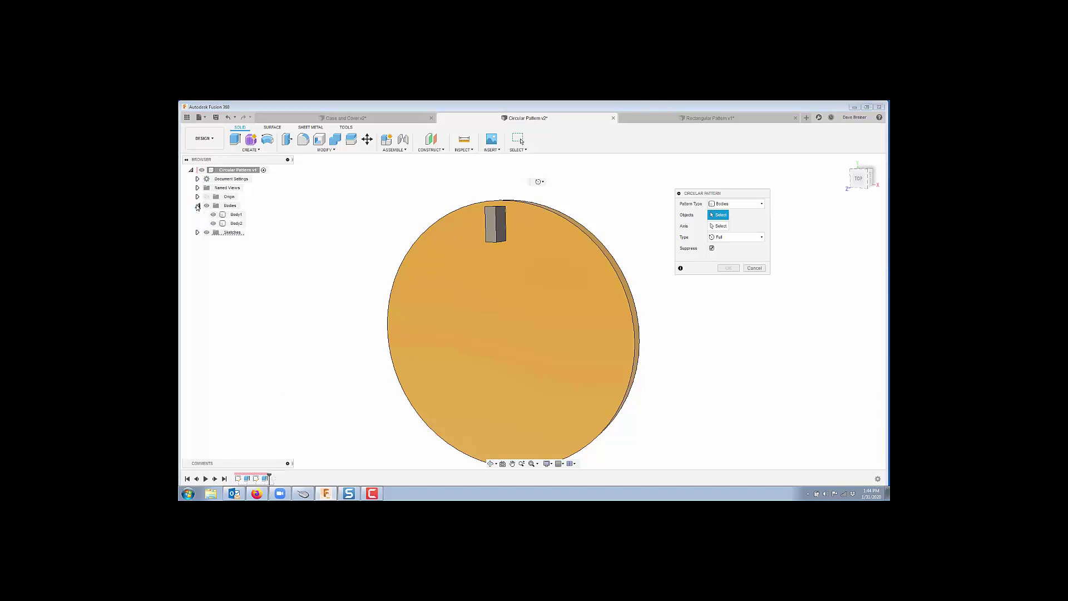
pyautogui.click(236, 224)
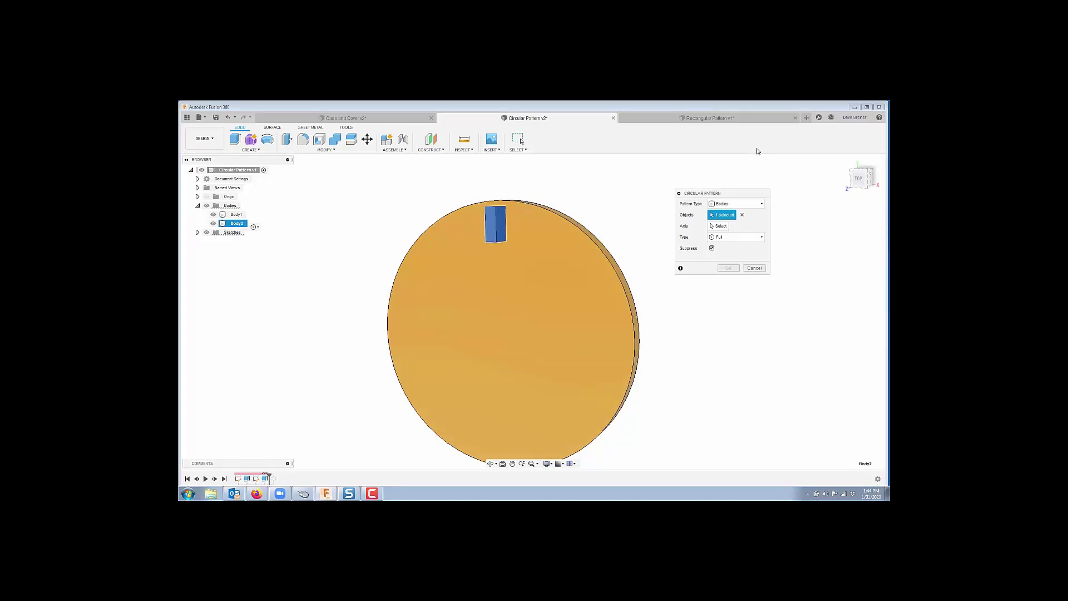
# Switch the circular pattern type to Features and choose the small block's extrusion as the object
pyautogui.click(762, 205)
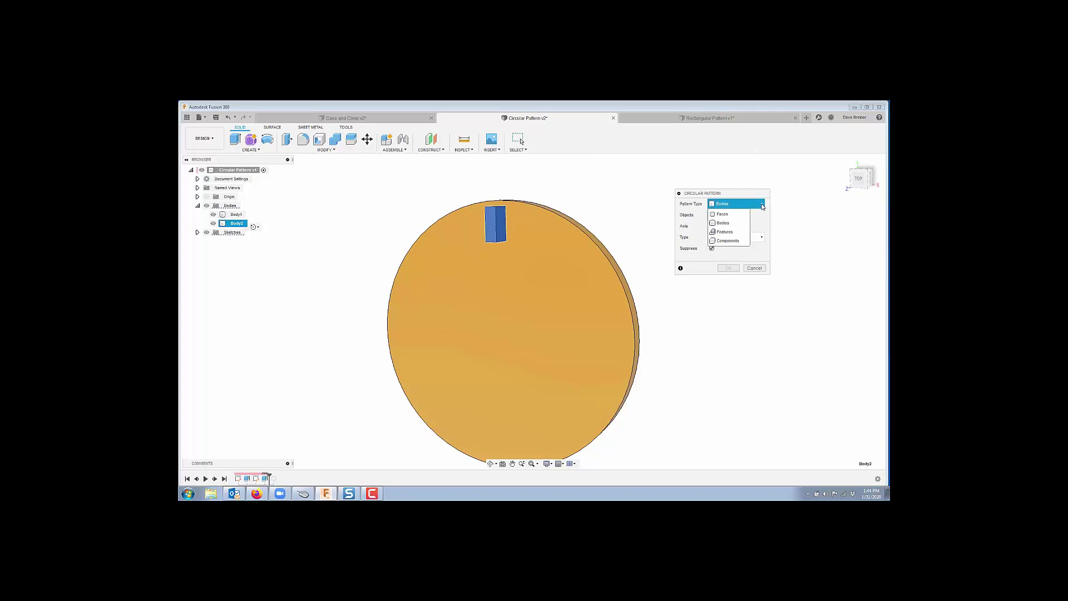
pyautogui.click(724, 231)
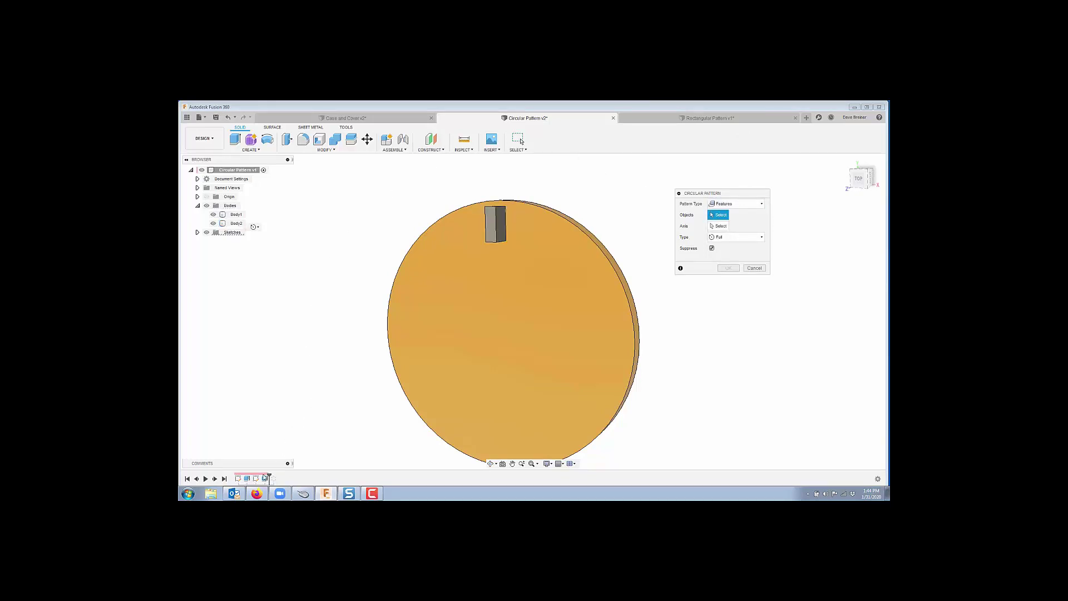
pyautogui.click(265, 478)
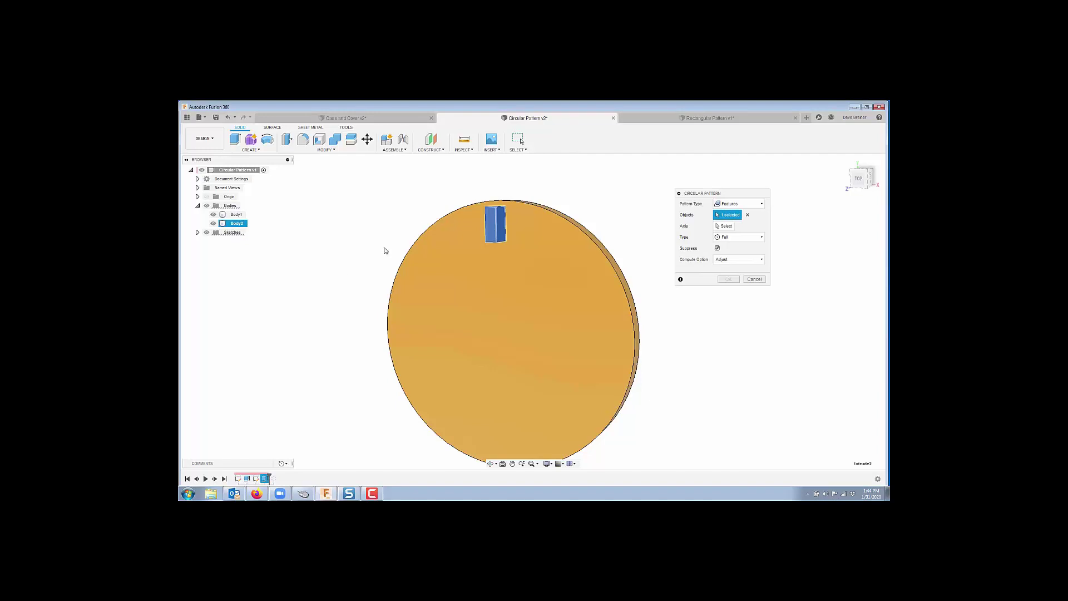
# Switch the circular pattern type to Faces and choose the small block's extrusion from the design history as the object
pyautogui.click(761, 205)
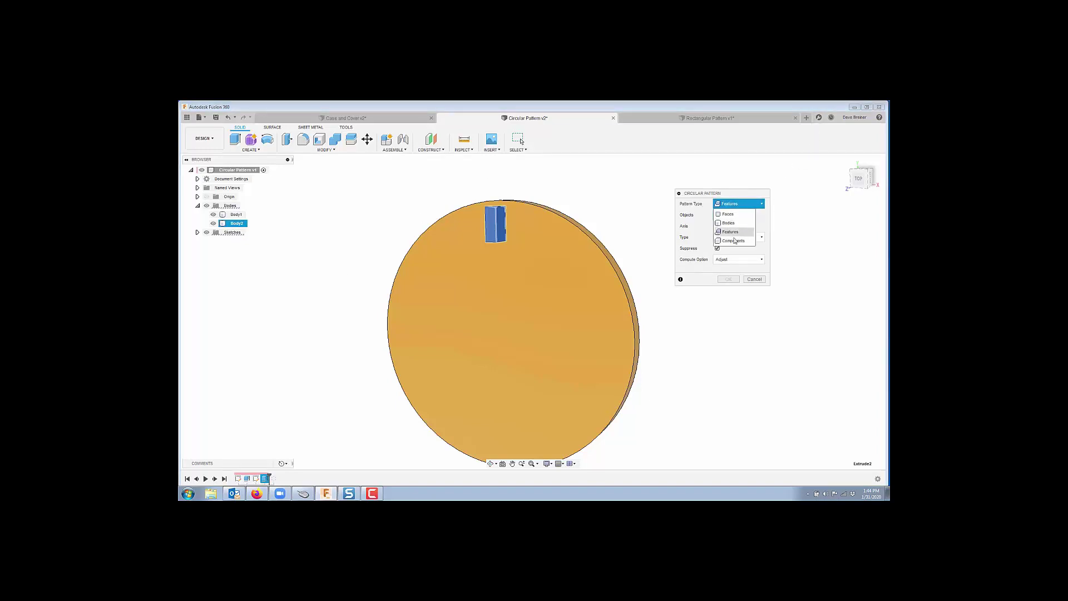
pyautogui.click(732, 214)
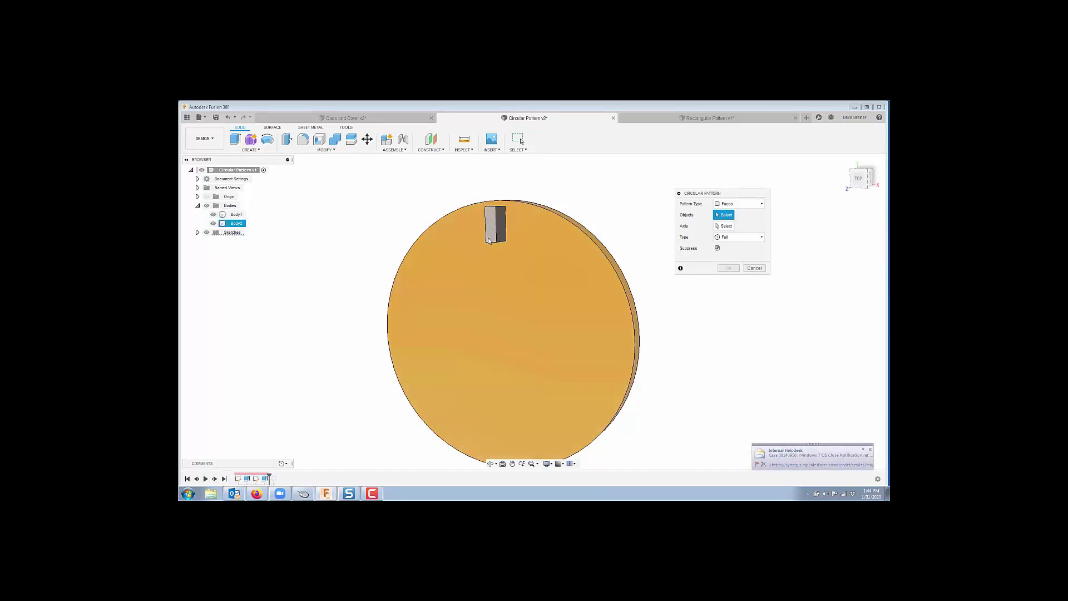
pyautogui.scroll(3, 488, 240)
pyautogui.keyDown('shift'); pyautogui.moveTo(488, 241); pyautogui.dragTo(489, 245, button='middle'); pyautogui.keyUp('shift')
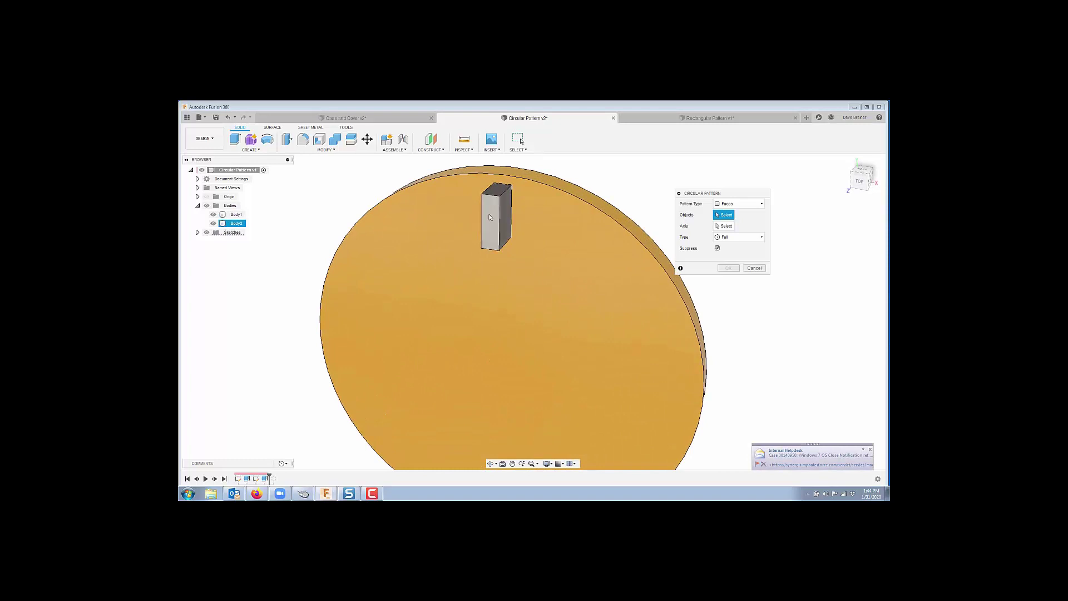
pyautogui.keyDown('shift'); pyautogui.moveTo(563, 217); pyautogui.dragTo(566, 317, button='middle'); pyautogui.keyUp('shift')
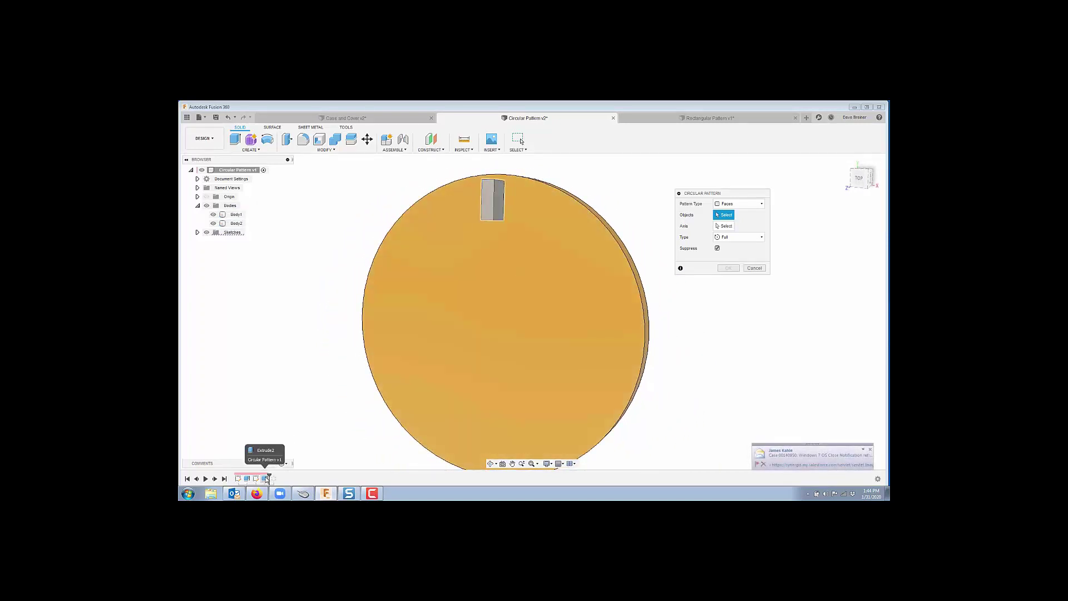
pyautogui.click(265, 479)
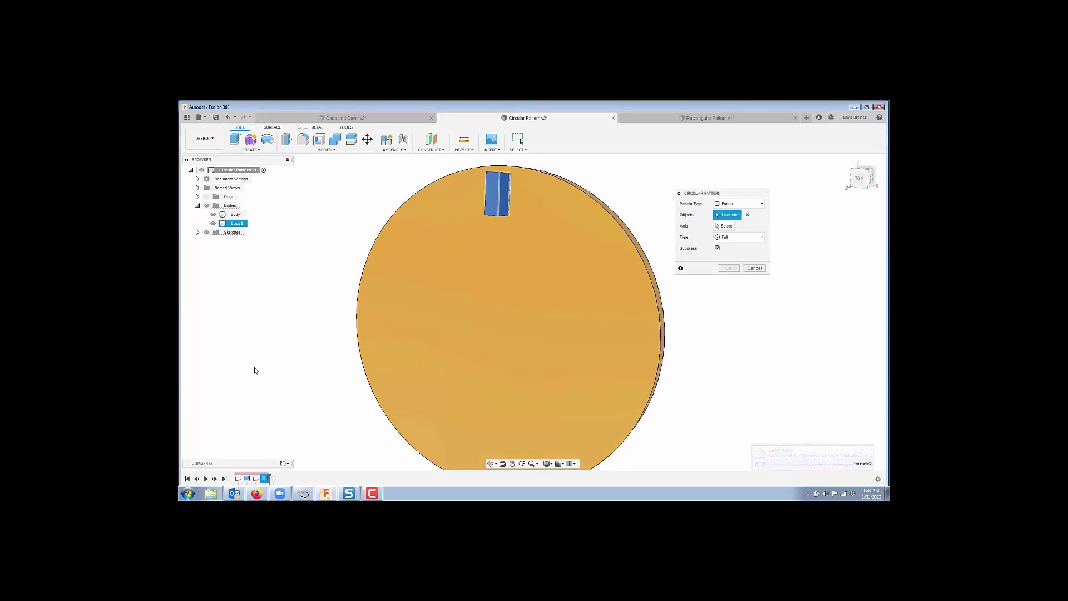
# Set the circular pattern type back to Bodies and choose the small block's body, Body2, as the object
pyautogui.click(762, 204)
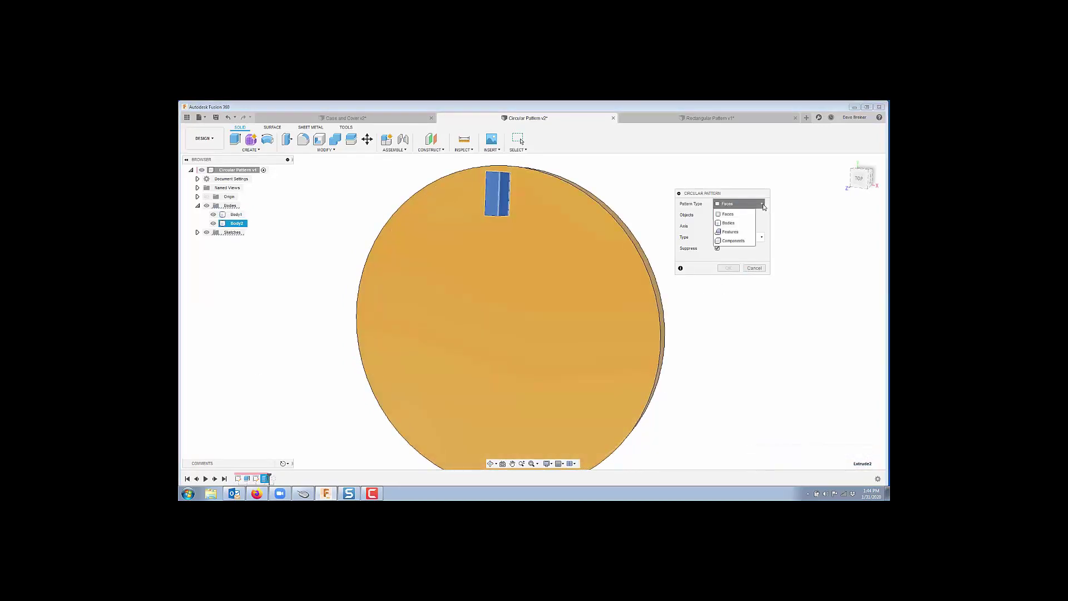
pyautogui.click(741, 223)
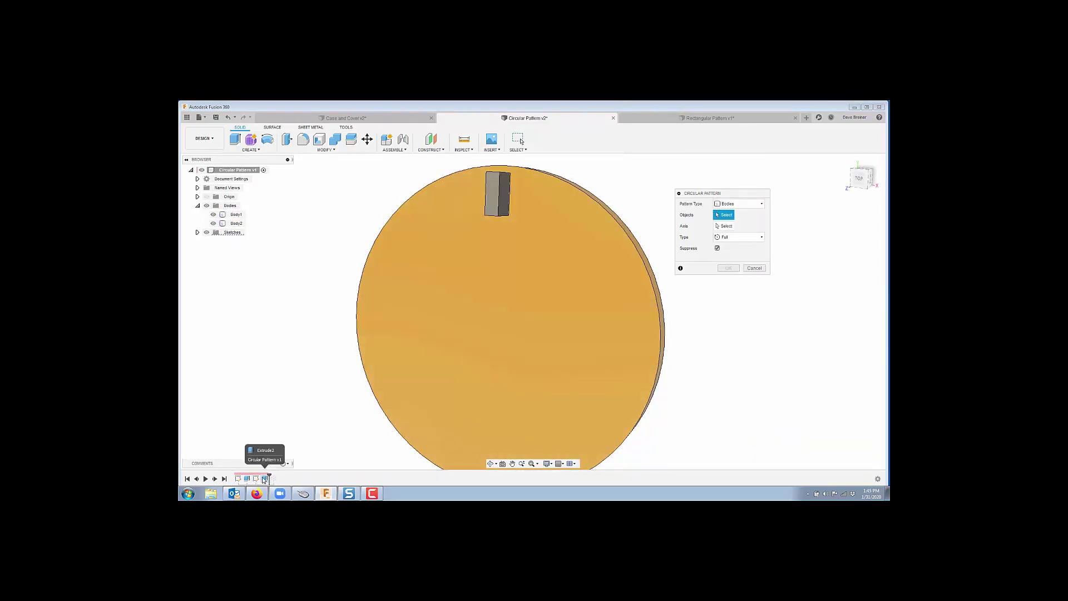
pyautogui.click(236, 223)
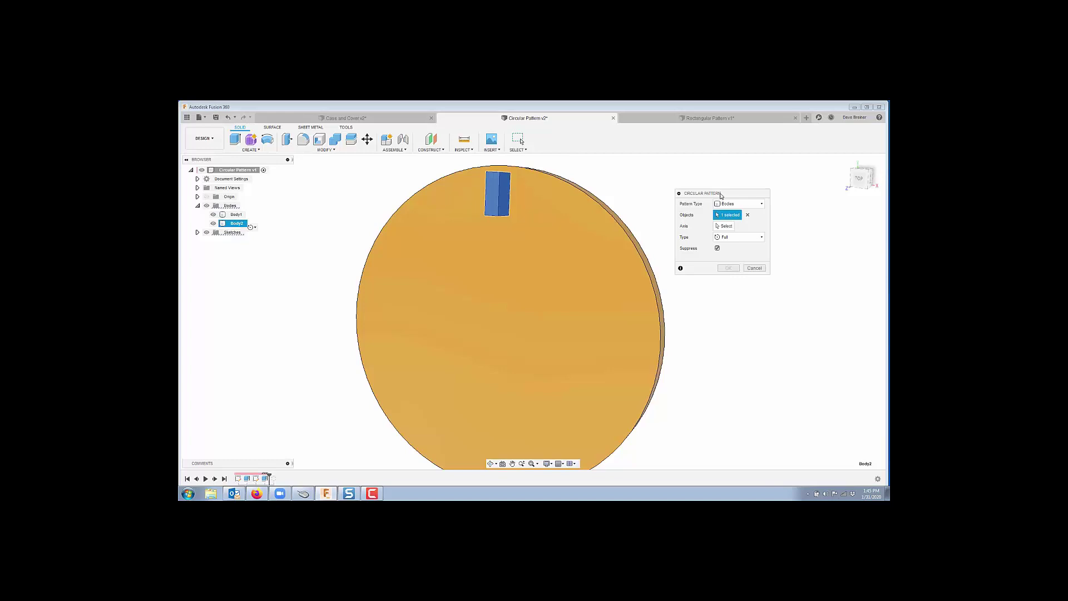
# Use the origin's Z axis as the circular pattern axis and set the quantity to 7
pyautogui.click(726, 226)
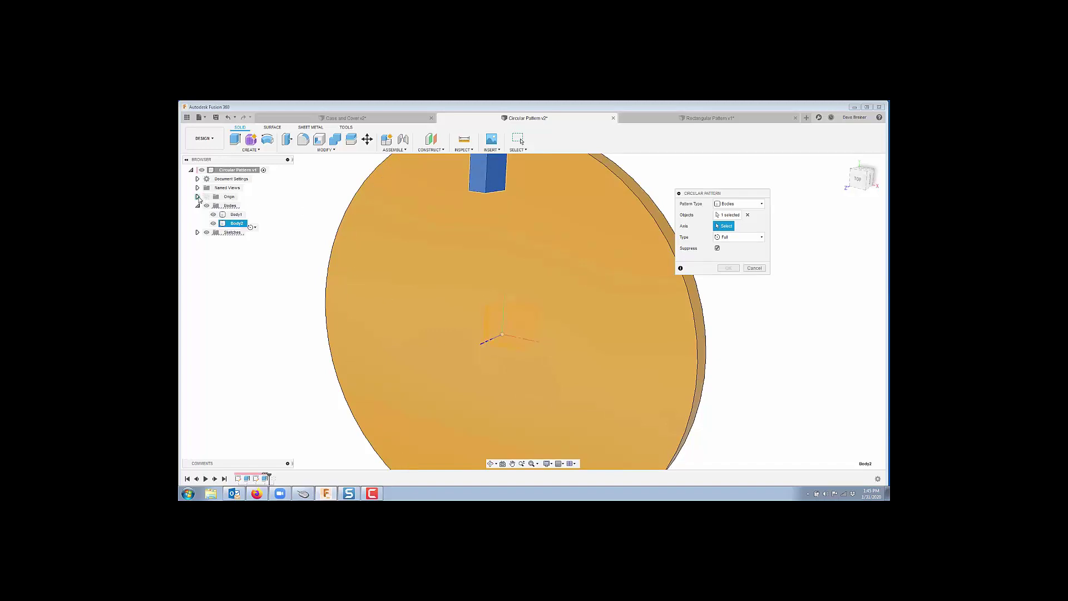
pyautogui.click(198, 197)
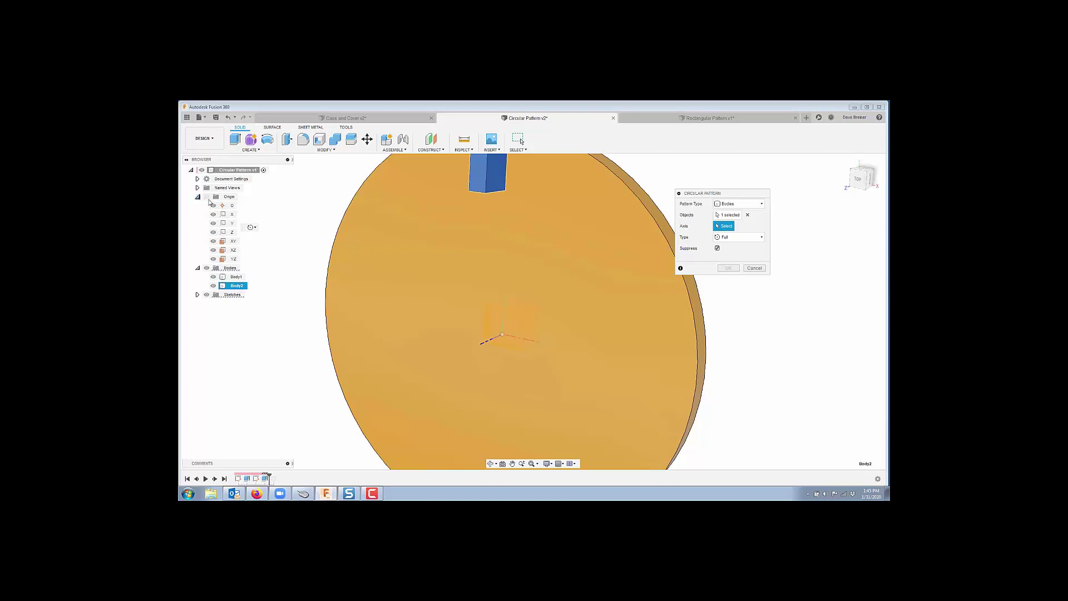
pyautogui.click(227, 232)
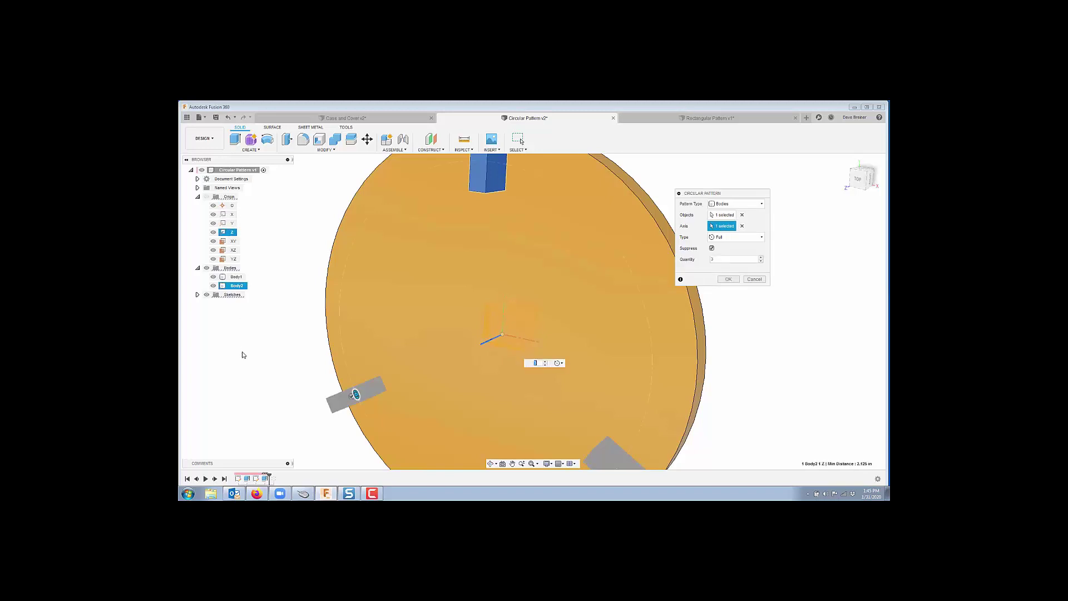
pyautogui.scroll(-3, 735, 363)
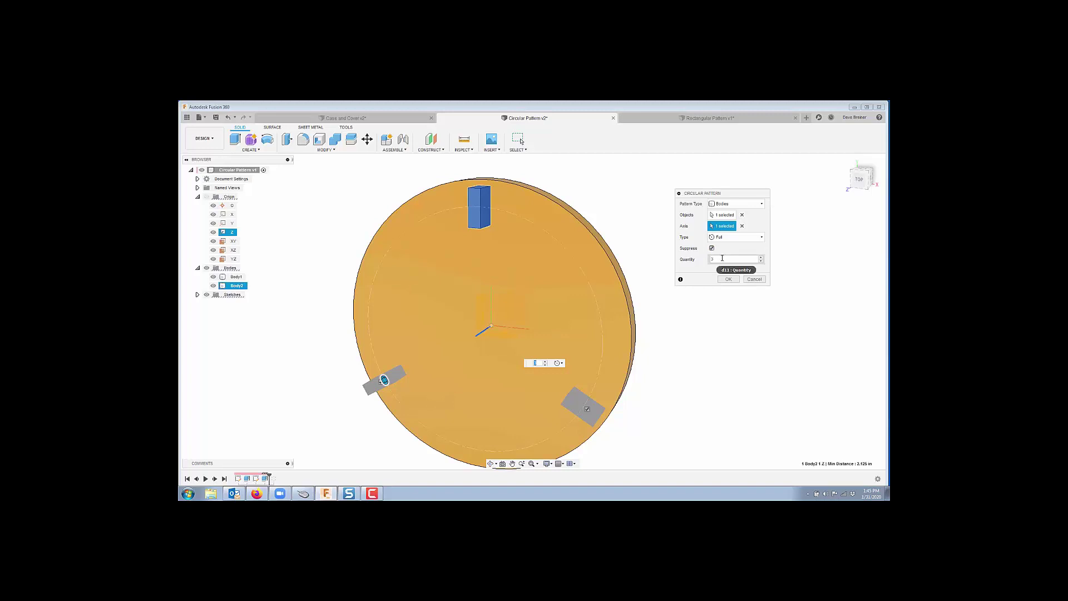
pyautogui.moveTo(722, 258); pyautogui.dragTo(682, 264)
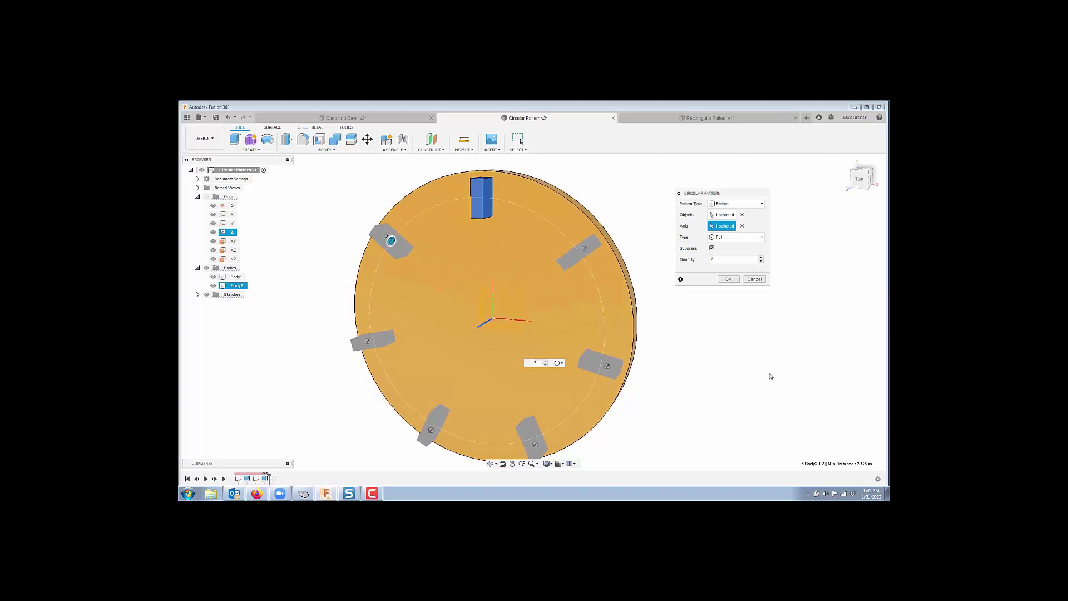
# Change the pattern's distribution type to Angle and set the total angle to 270 degrees
pyautogui.click(762, 239)
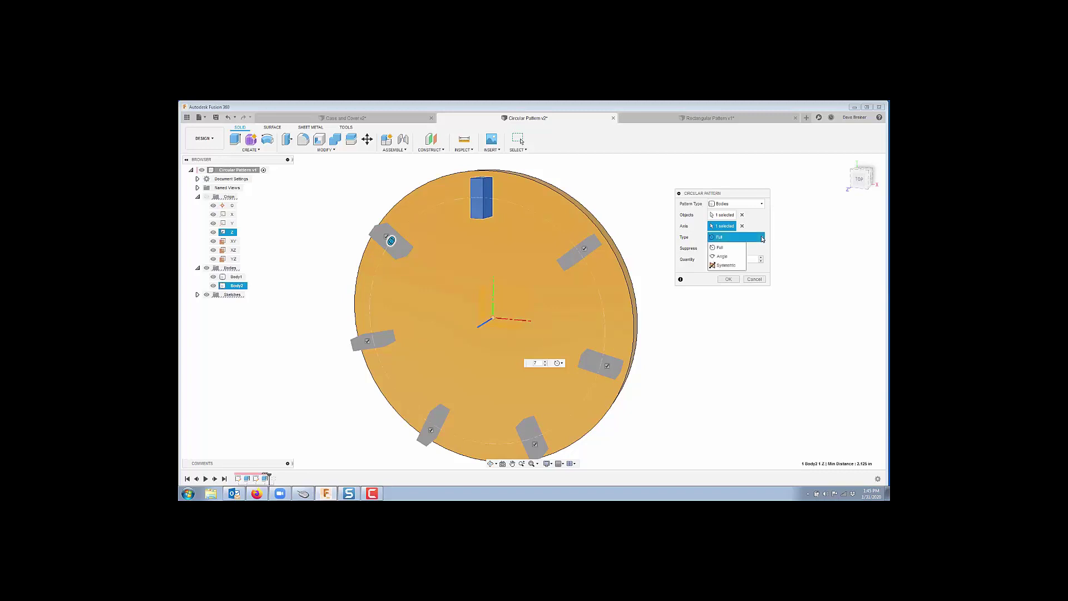
pyautogui.click(722, 256)
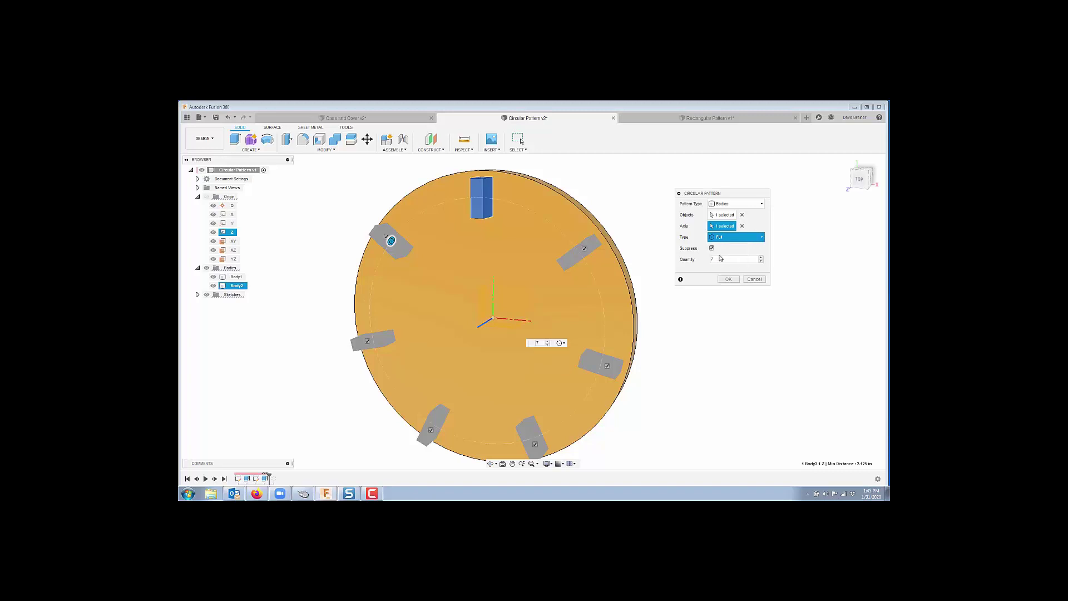
pyautogui.click(720, 259)
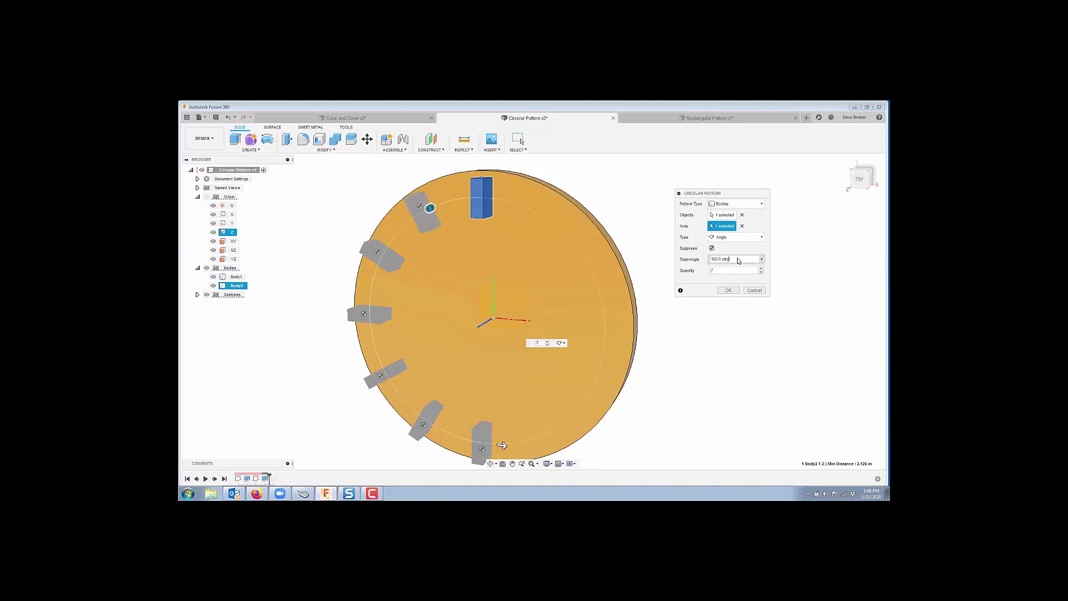
pyautogui.moveTo(722, 260); pyautogui.dragTo(706, 260)
pyautogui.write('270deg')
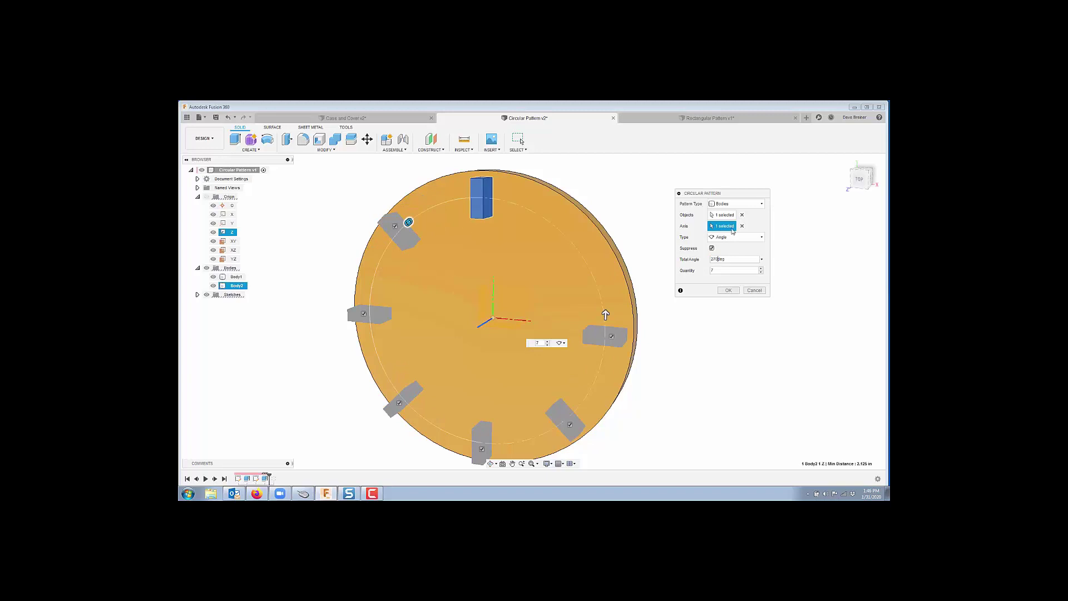
# Try the Symmetric distribution with a total angle of 180 degrees and return the type to Full
pyautogui.click(761, 239)
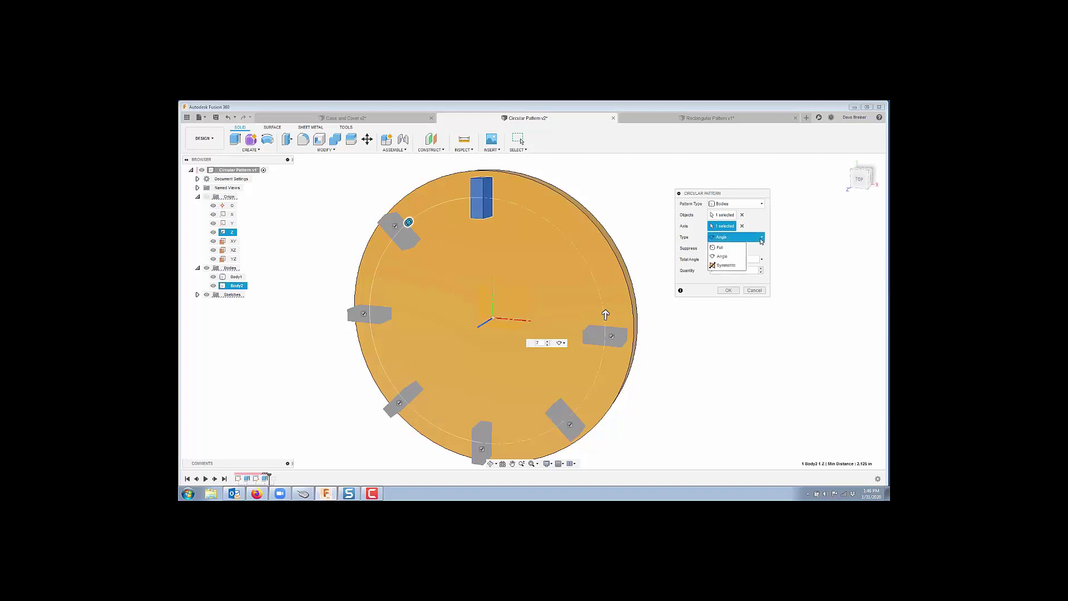
pyautogui.click(726, 266)
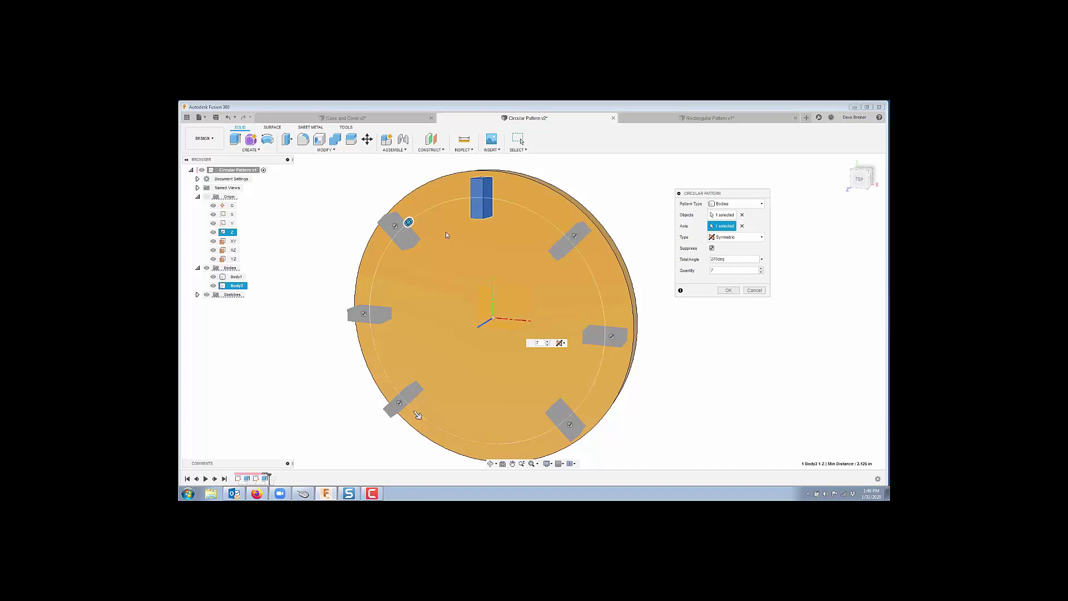
pyautogui.click(741, 263)
pyautogui.write('180')
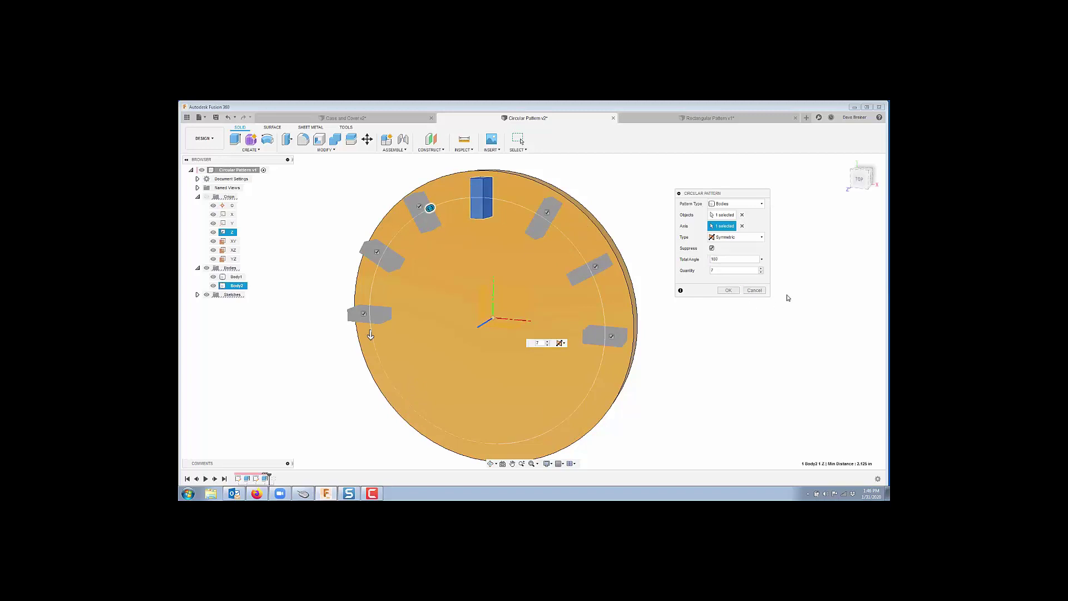
pyautogui.click(762, 238)
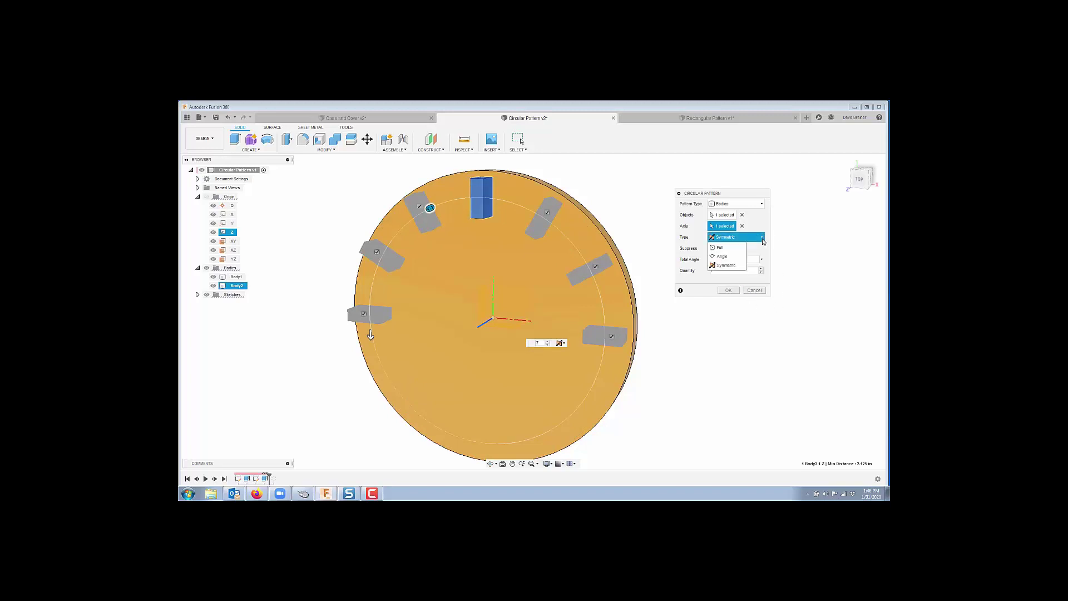
pyautogui.click(722, 247)
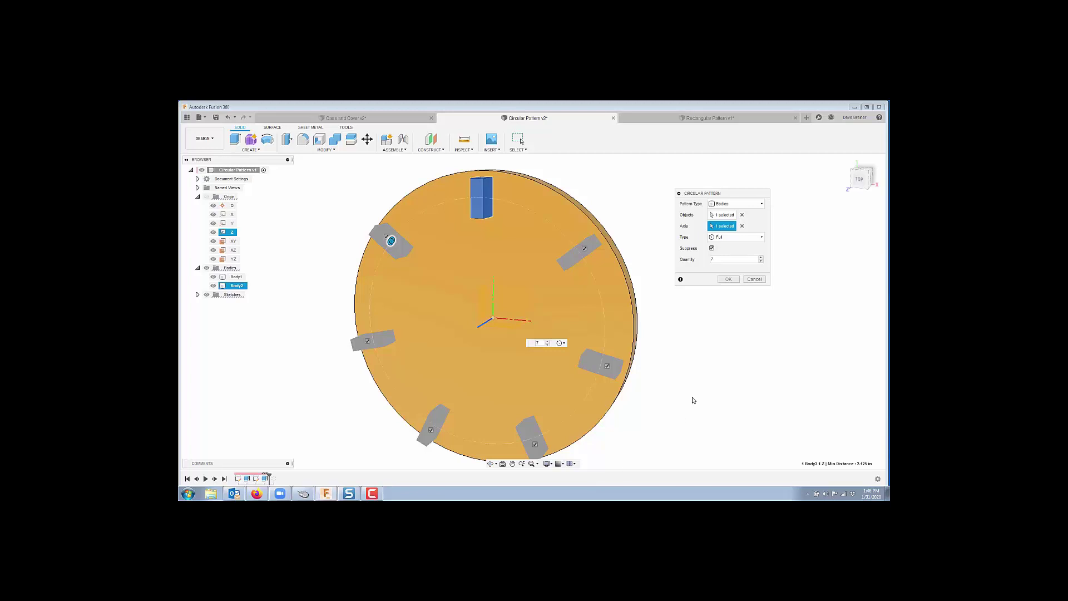
# Suppress two block copies on opposite sides of the disc in the pattern preview and restore both
pyautogui.click(610, 384)
pyautogui.click(368, 342)
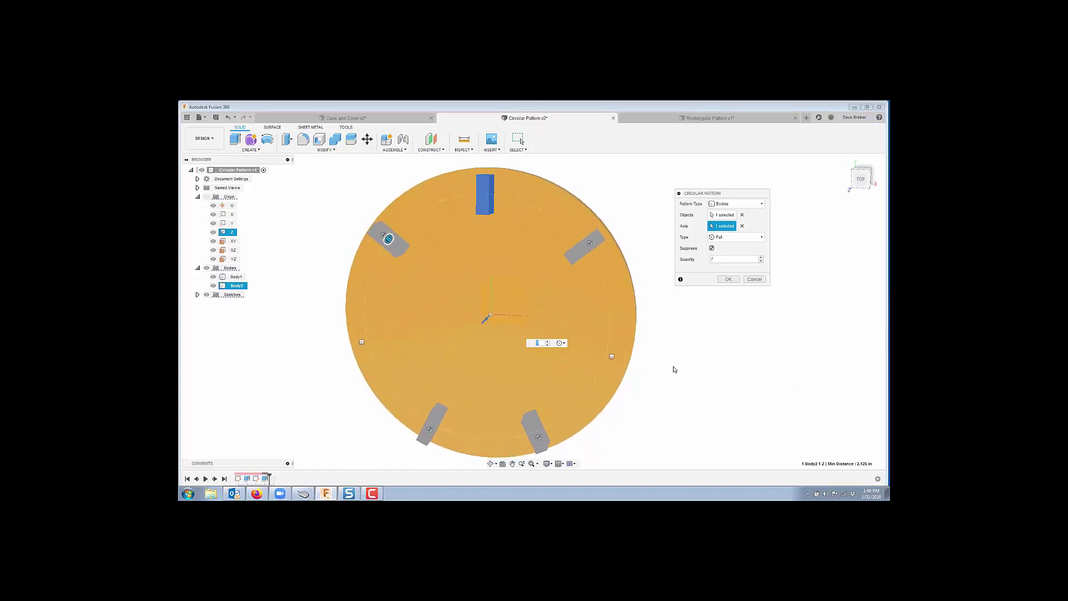
pyautogui.click(607, 364)
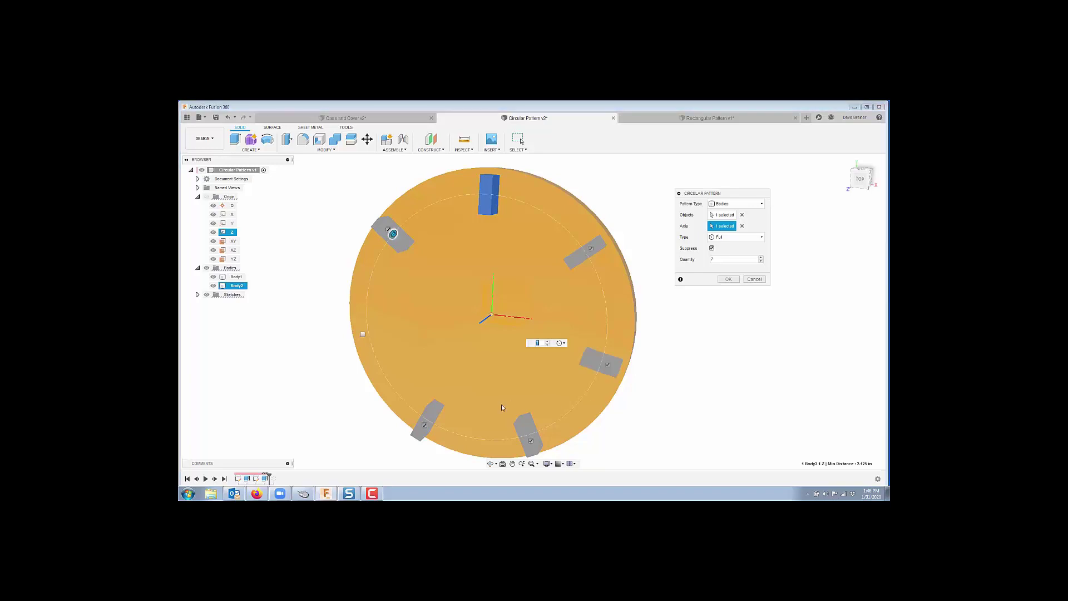
pyautogui.click(363, 335)
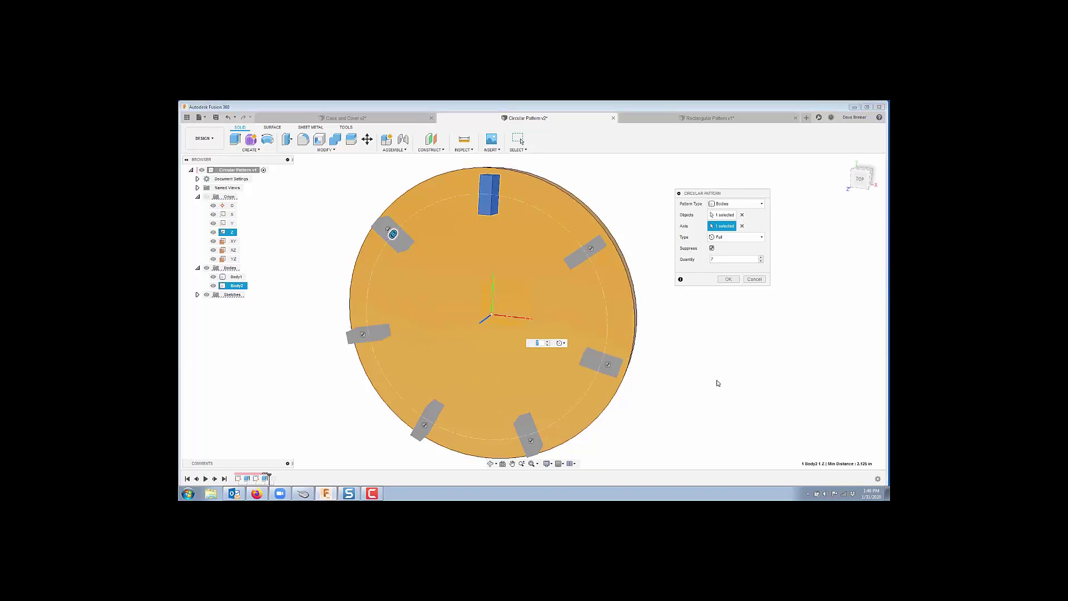
# Finish the circular pattern and collapse the lists of bodies and origin geometry
pyautogui.click(728, 280)
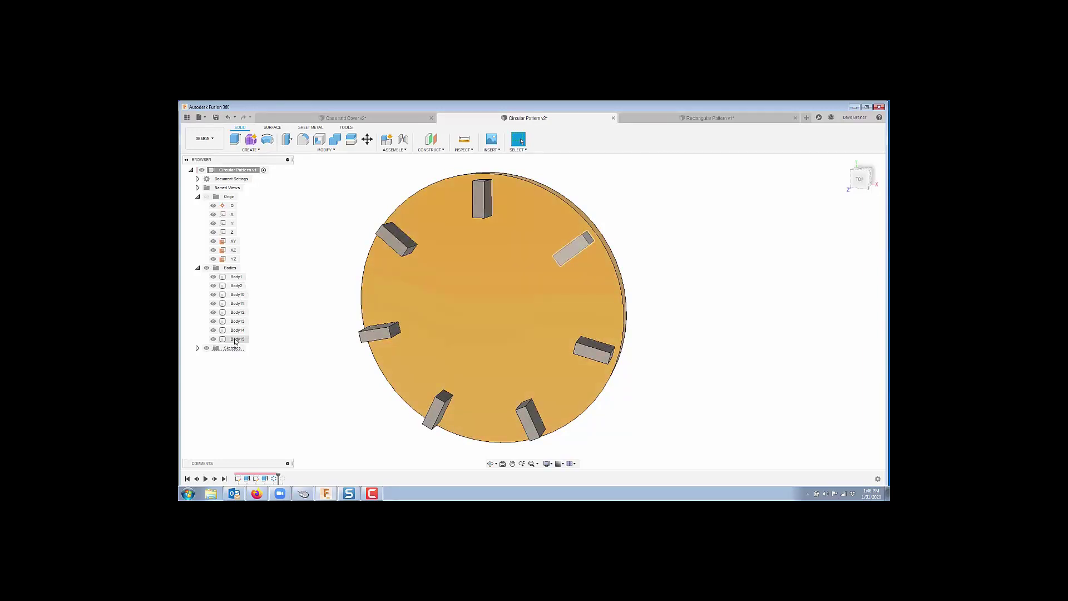
pyautogui.click(198, 268)
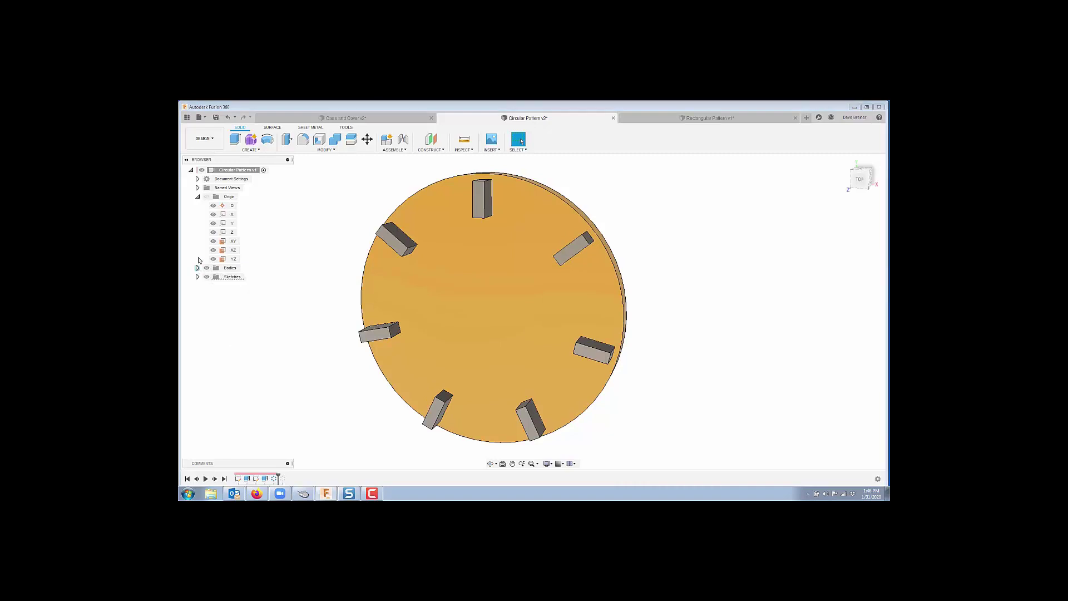
pyautogui.click(198, 196)
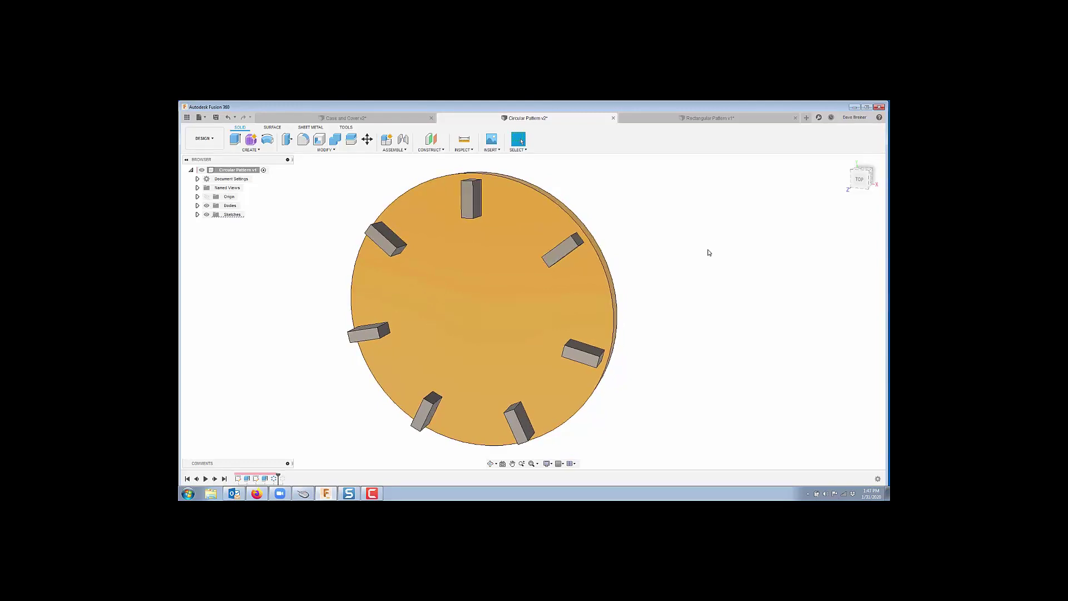
# Switch to the Rectangular Pattern design, roll its history back to just before the pattern, and briefly highlight the corner hole's extrusion
pyautogui.click(702, 119)
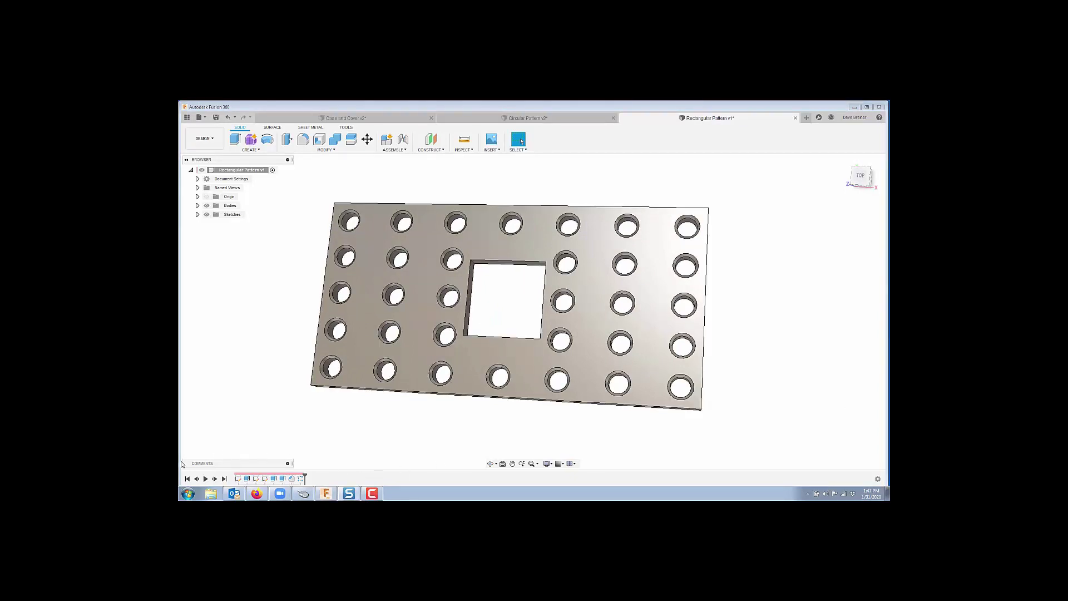
pyautogui.click(197, 479)
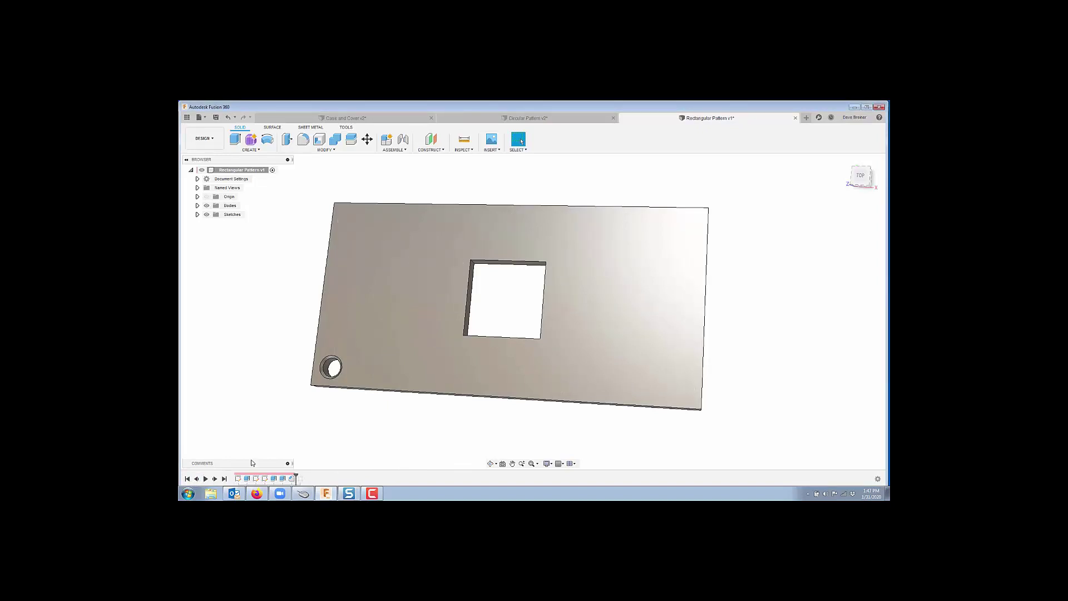
pyautogui.click(284, 480)
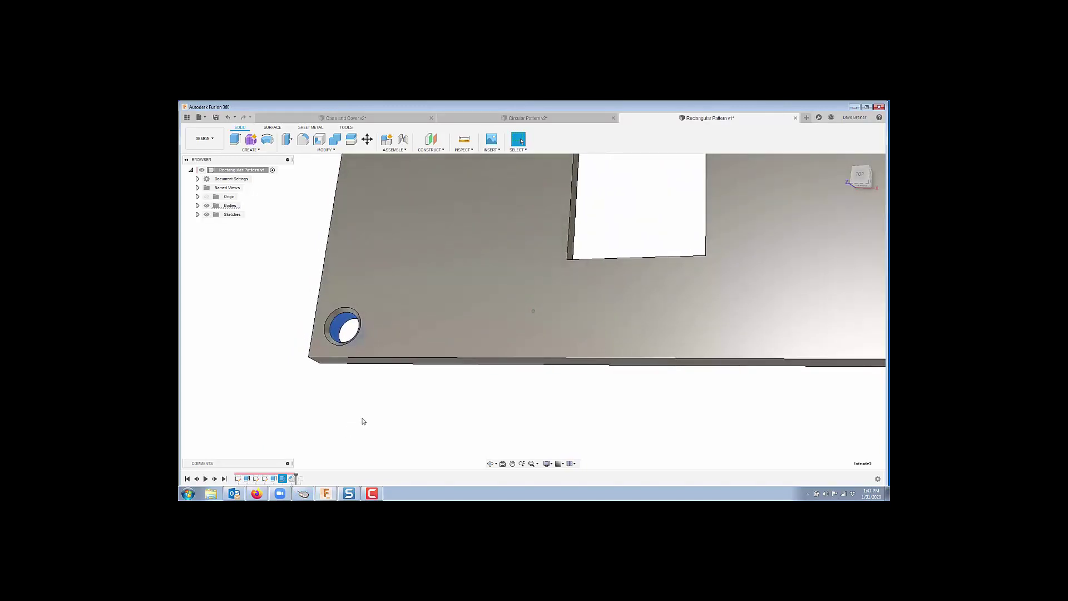
pyautogui.click(363, 423)
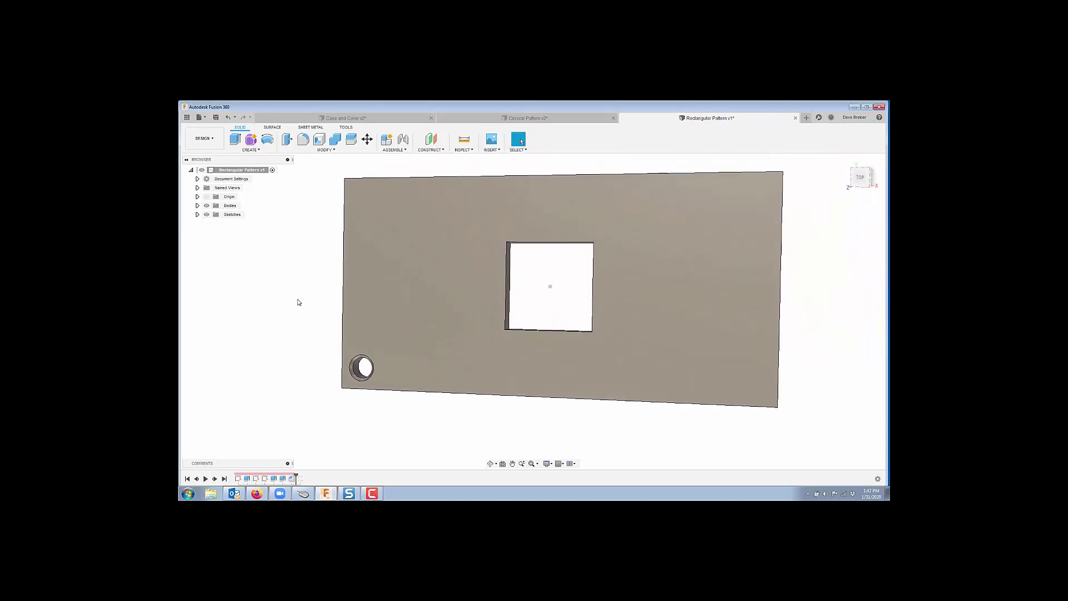
# Start a Rectangular Pattern with the Features type and select both timeline features that form the corner hole
pyautogui.click(264, 151)
pyautogui.moveTo(254, 325)
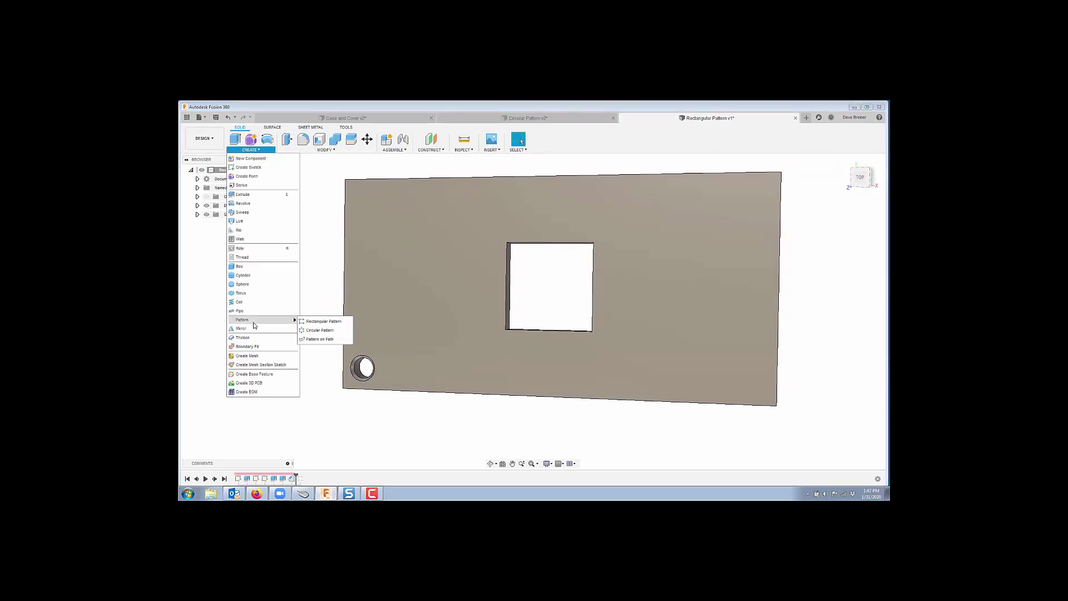
pyautogui.click(318, 323)
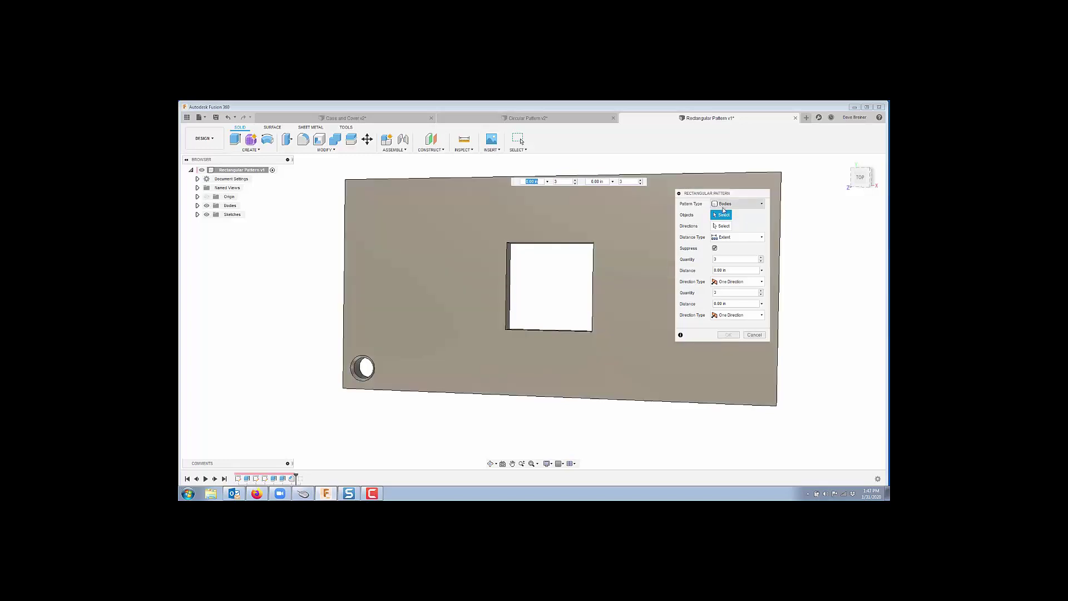
pyautogui.click(762, 205)
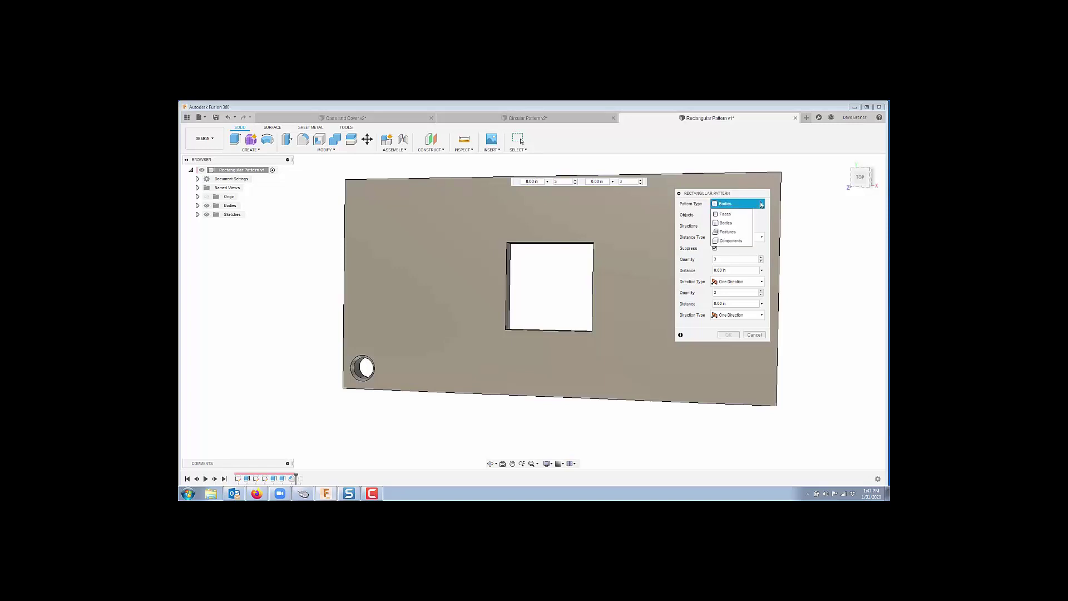
pyautogui.click(726, 232)
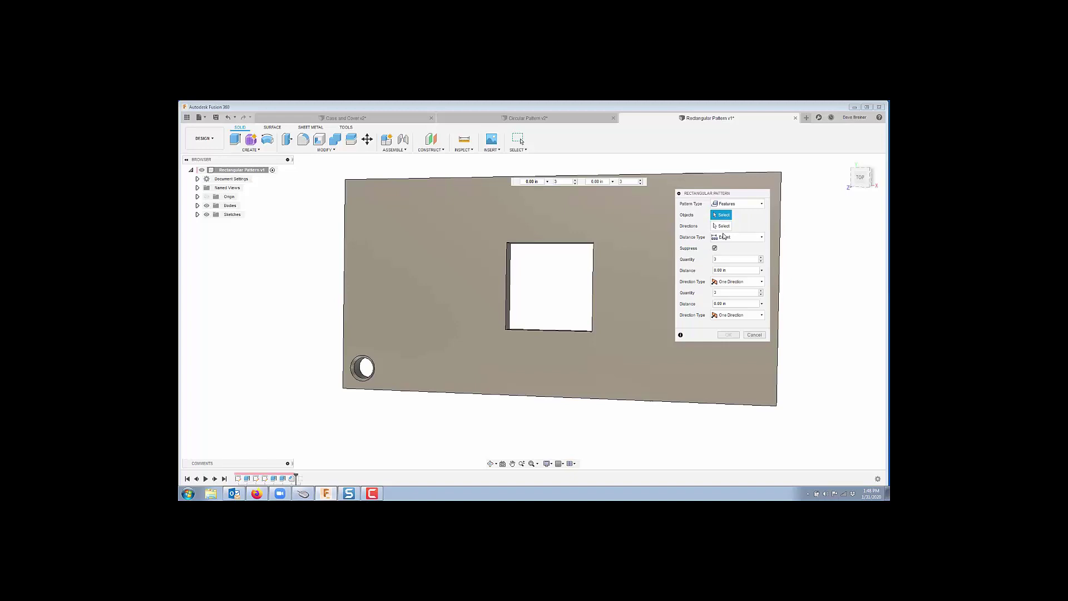
pyautogui.click(283, 482)
pyautogui.click(291, 481)
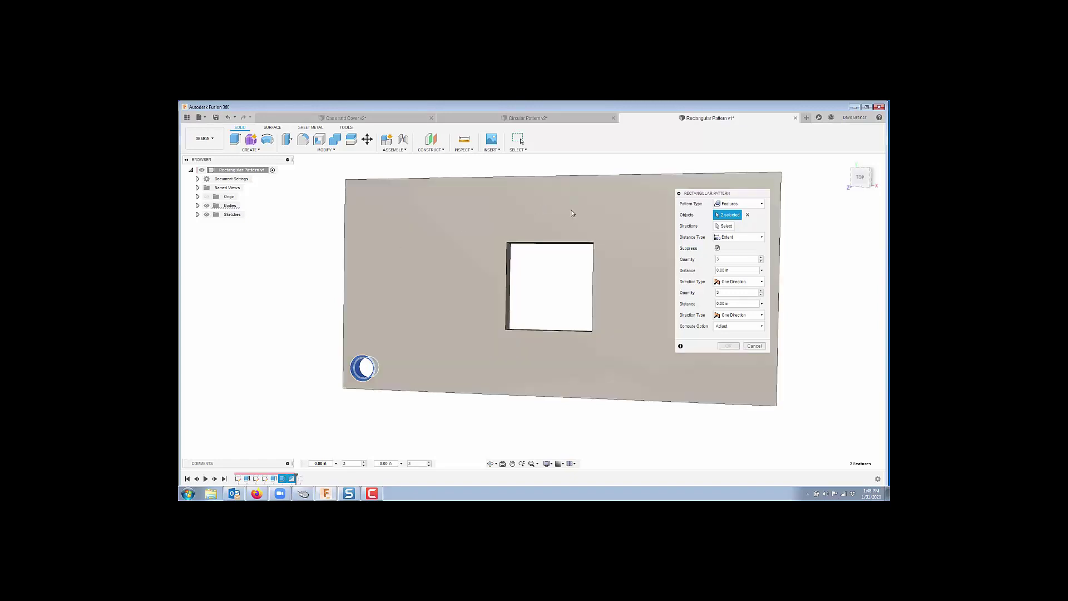
# Use the plate's short edge beside the hole as the pattern direction and set the extent distance to 6 in
pyautogui.click(725, 226)
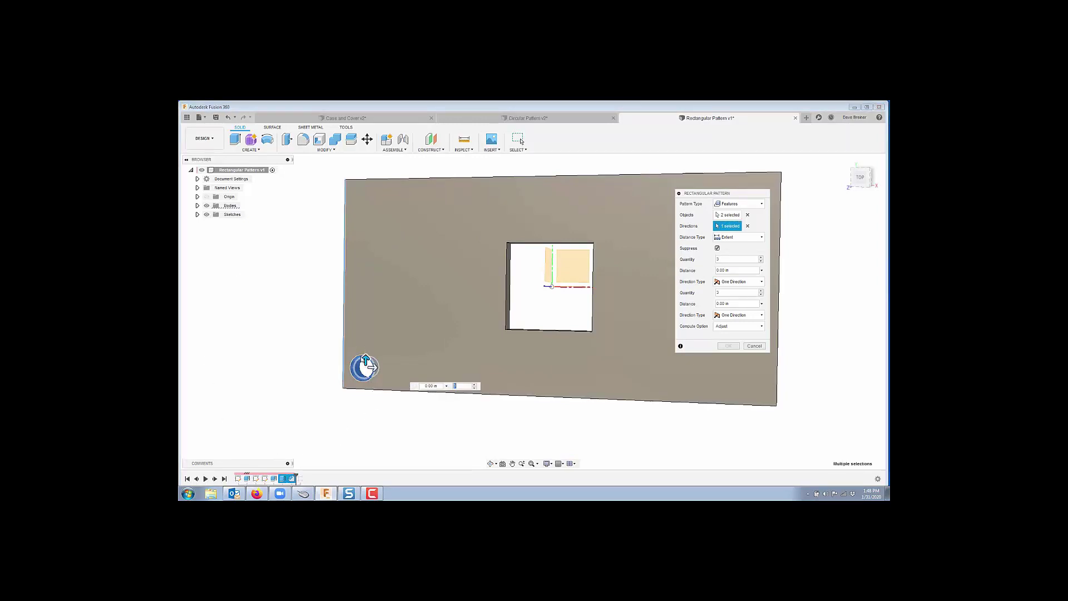
pyautogui.moveTo(366, 355); pyautogui.dragTo(367, 251)
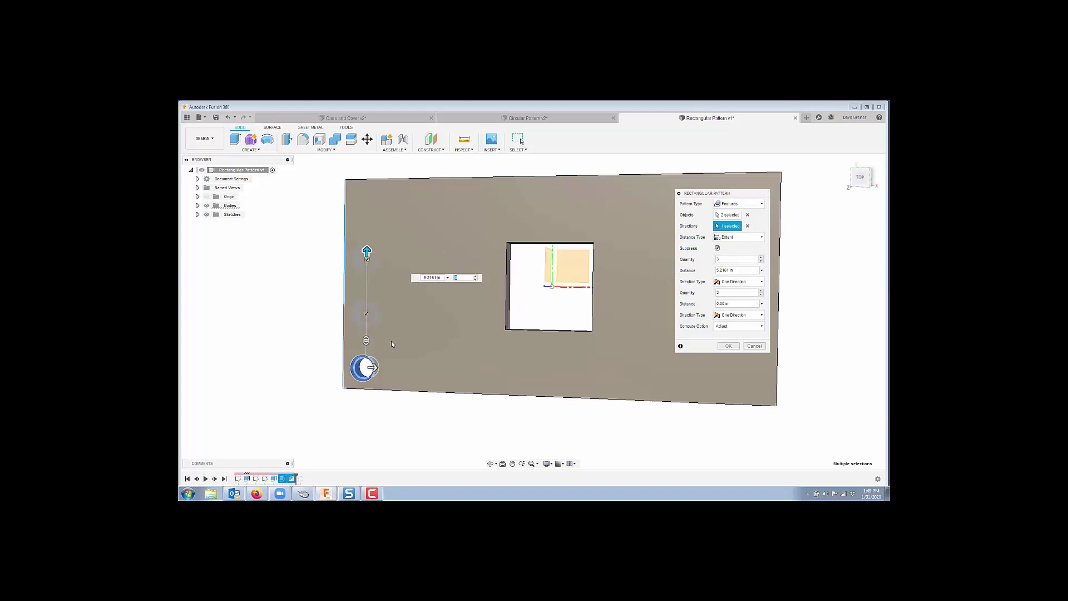
pyautogui.click(440, 278)
pyautogui.moveTo(440, 278); pyautogui.dragTo(422, 279)
pyautogui.write('6')
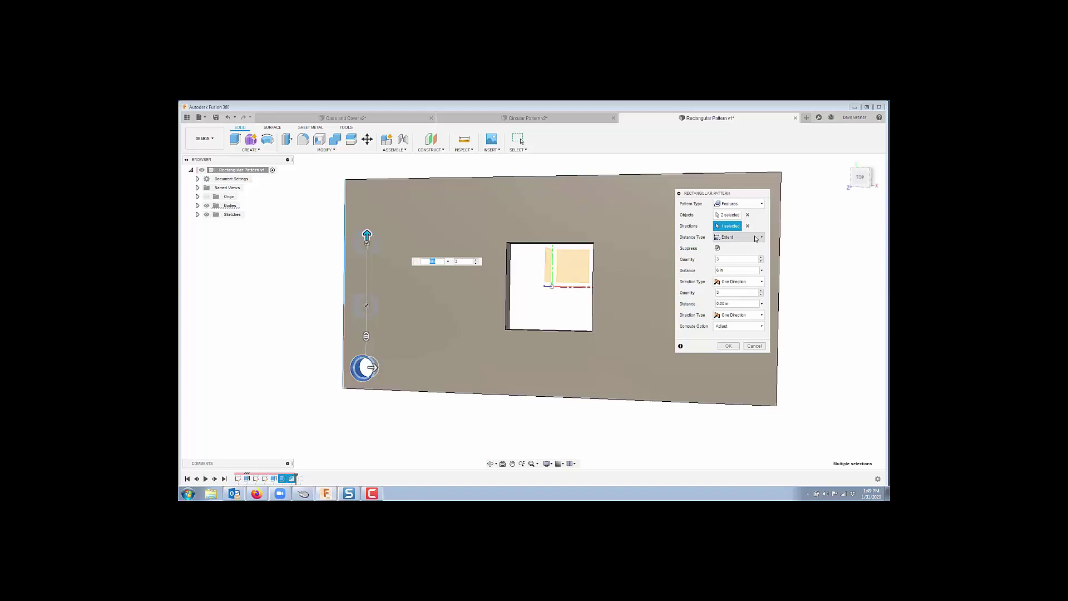
# Change the distance type to Spacing and set the first direction to 5 holes spaced 2 in apart
pyautogui.click(736, 237)
pyautogui.click(733, 257)
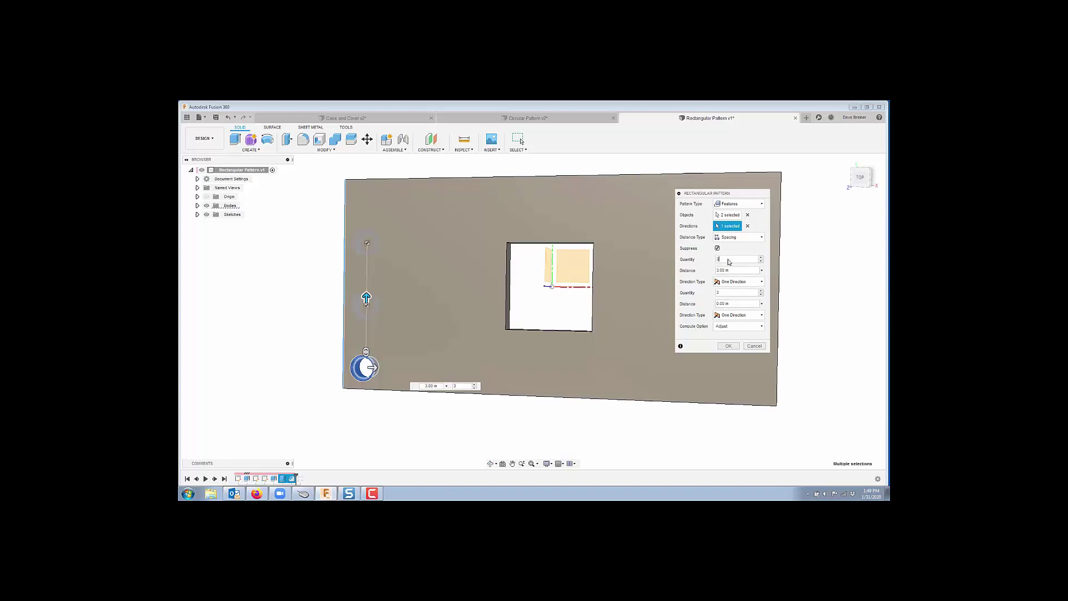
pyautogui.moveTo(729, 260); pyautogui.dragTo(703, 261)
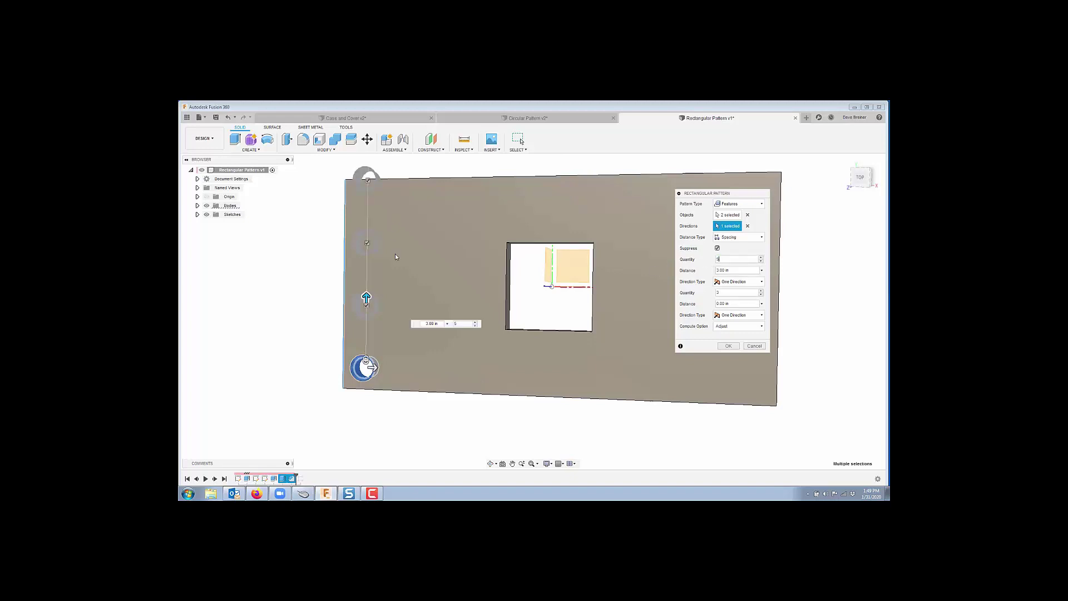
pyautogui.scroll(-2, 399, 298)
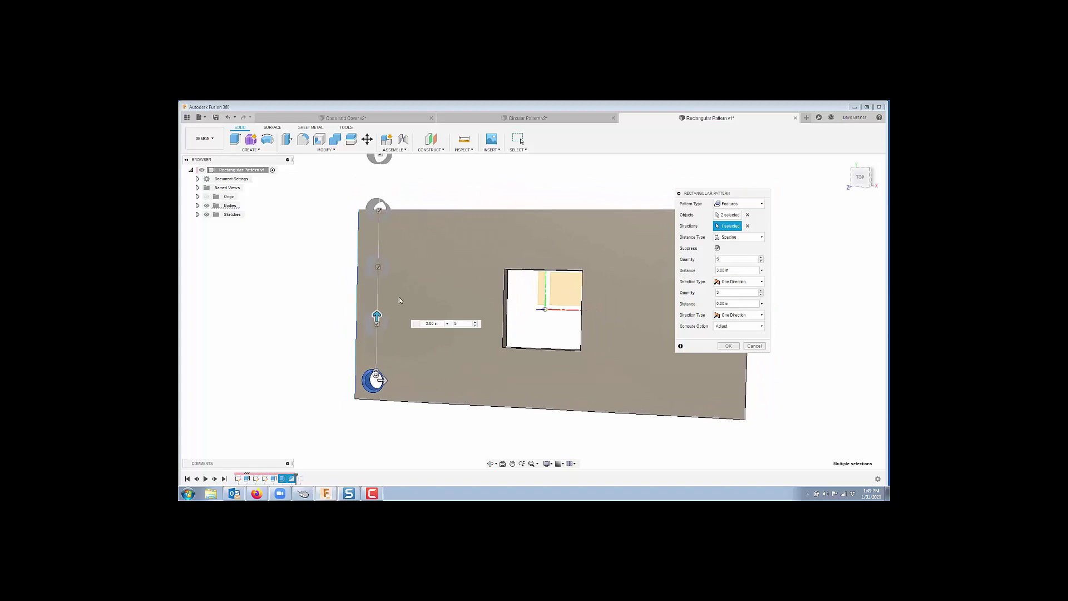
pyautogui.moveTo(736, 270); pyautogui.dragTo(705, 271)
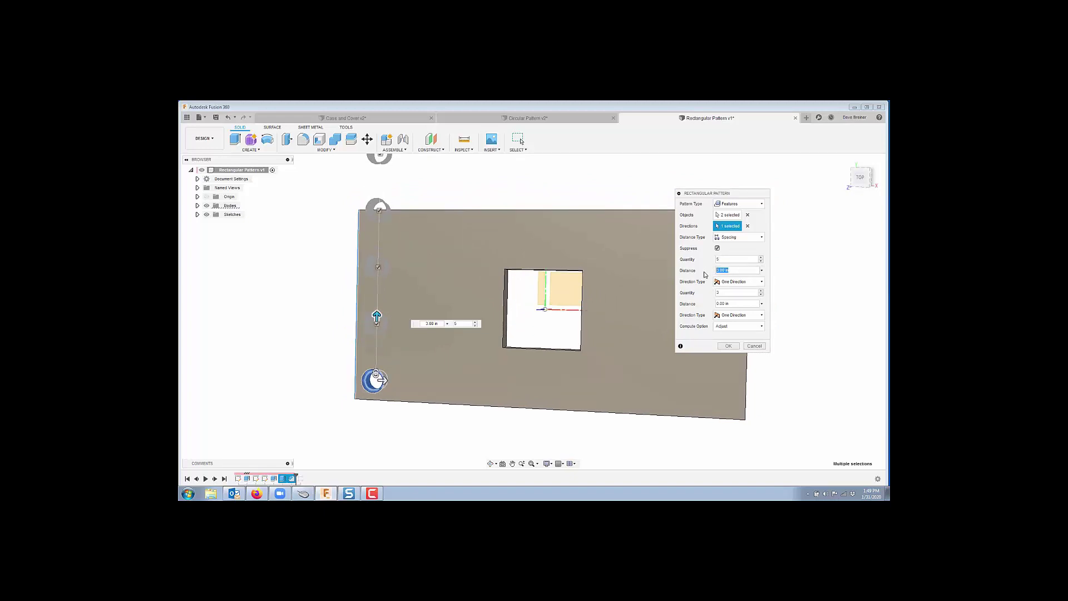
pyautogui.write('2')
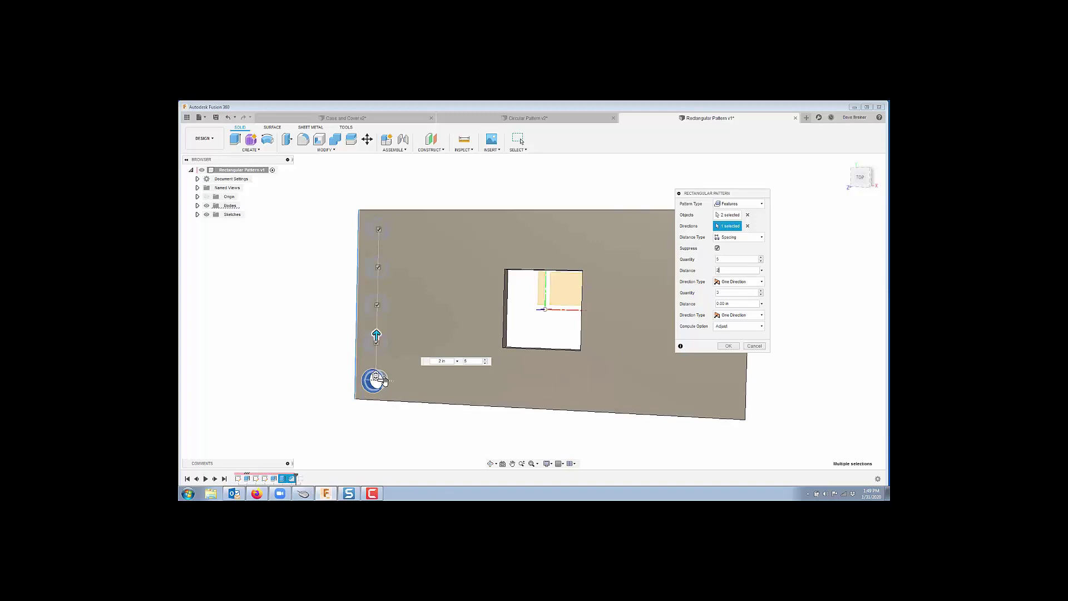
# Extend the pattern along the plate's length as a second direction with 7 holes spaced 3 in apart
pyautogui.moveTo(384, 381); pyautogui.dragTo(536, 384)
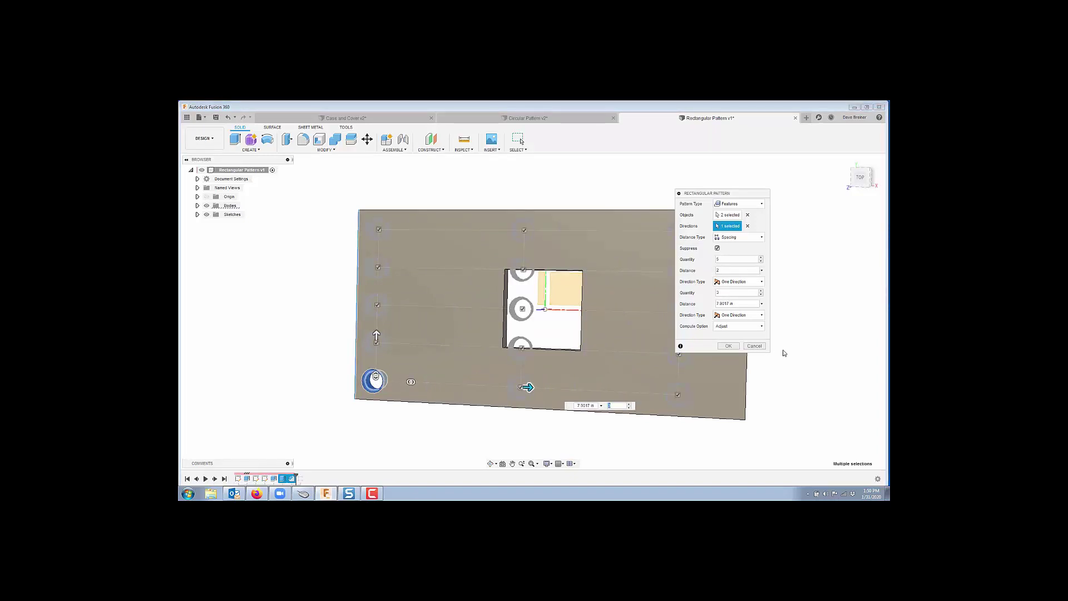
pyautogui.scroll(-3, 785, 353)
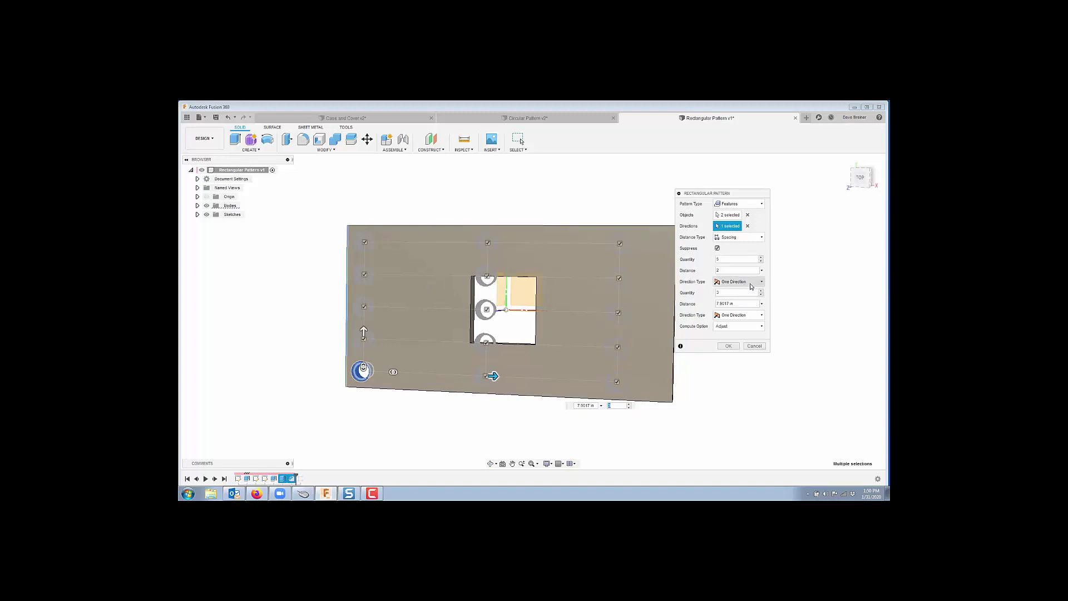
pyautogui.moveTo(740, 292); pyautogui.dragTo(714, 292)
pyautogui.write('7')
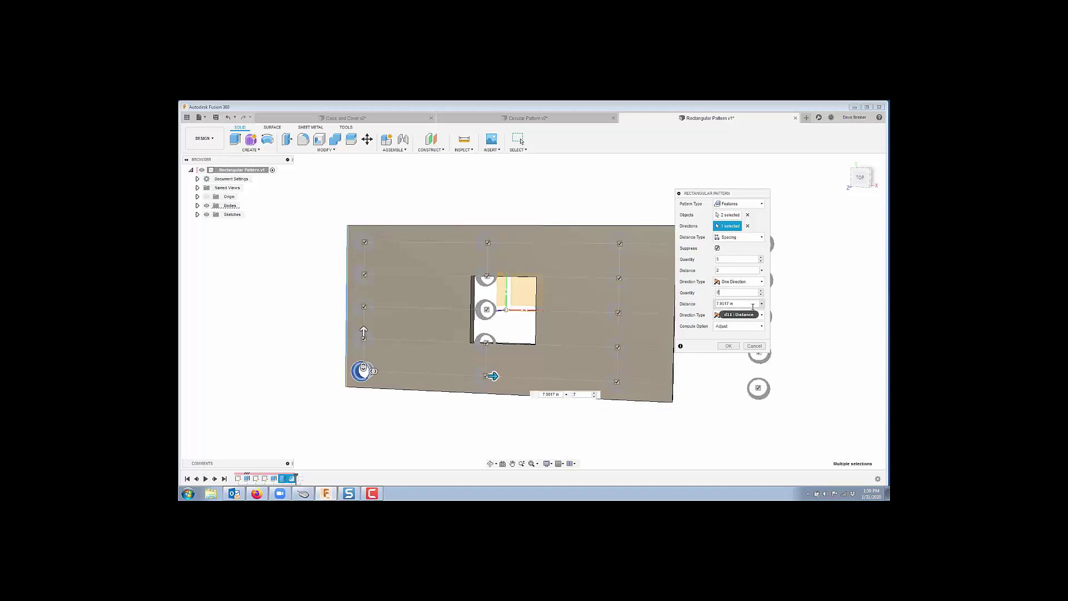
pyautogui.moveTo(753, 307); pyautogui.dragTo(687, 308)
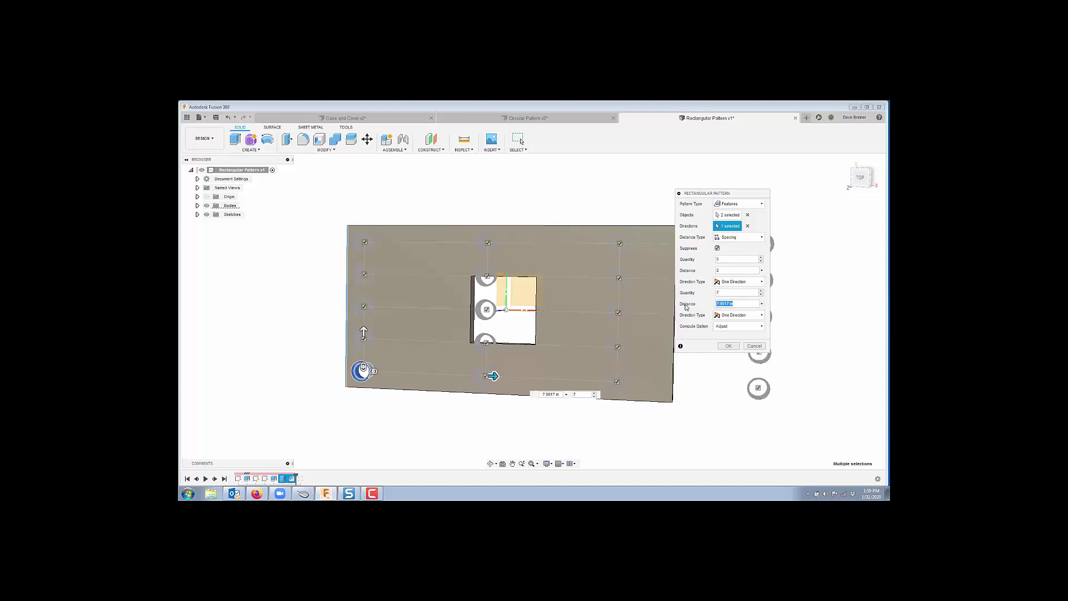
pyautogui.write('3')
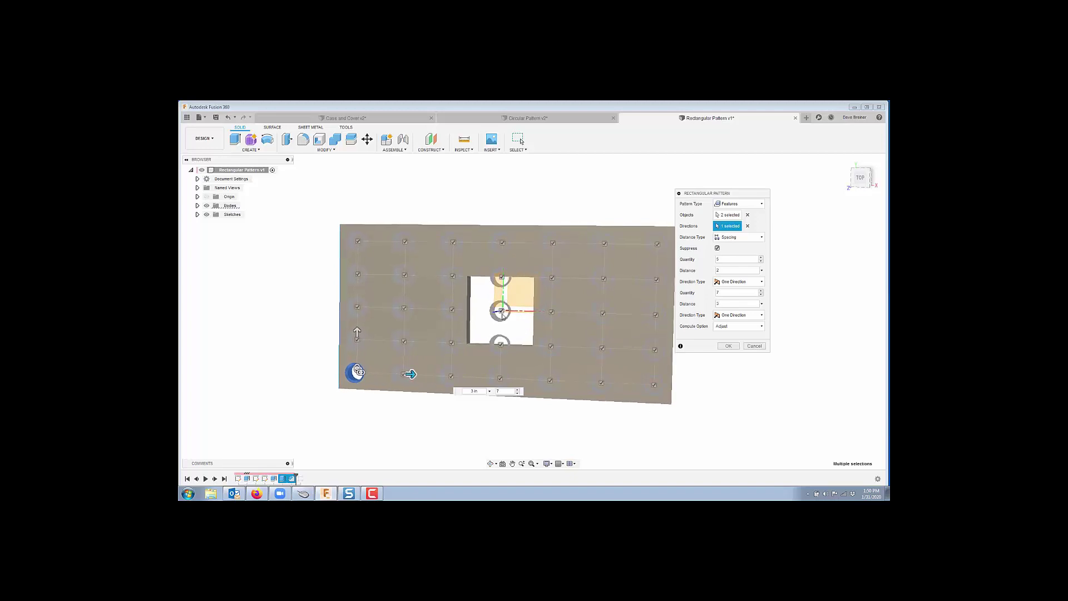
# Suppress the three hole copies that fall on the square cutout and finish the rectangular pattern
pyautogui.scroll(2, 503, 307)
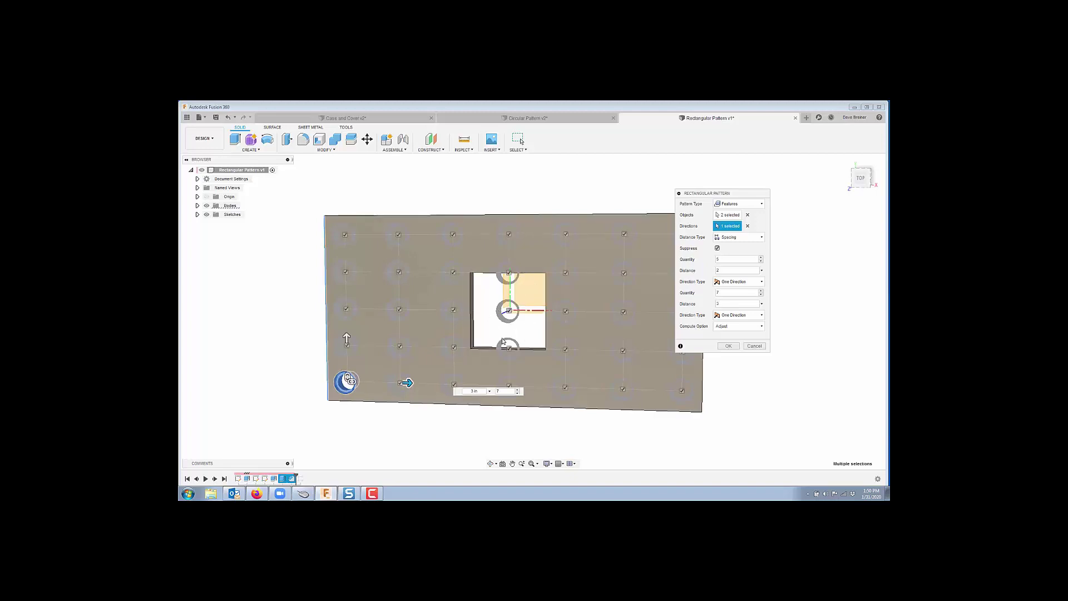
pyautogui.press('Return')
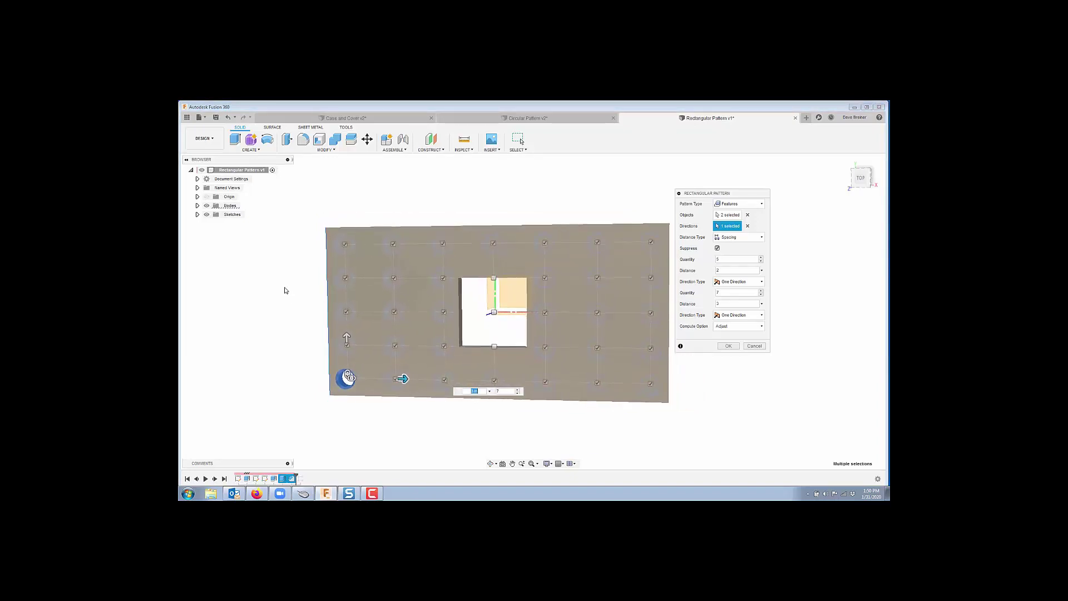
pyautogui.click(726, 347)
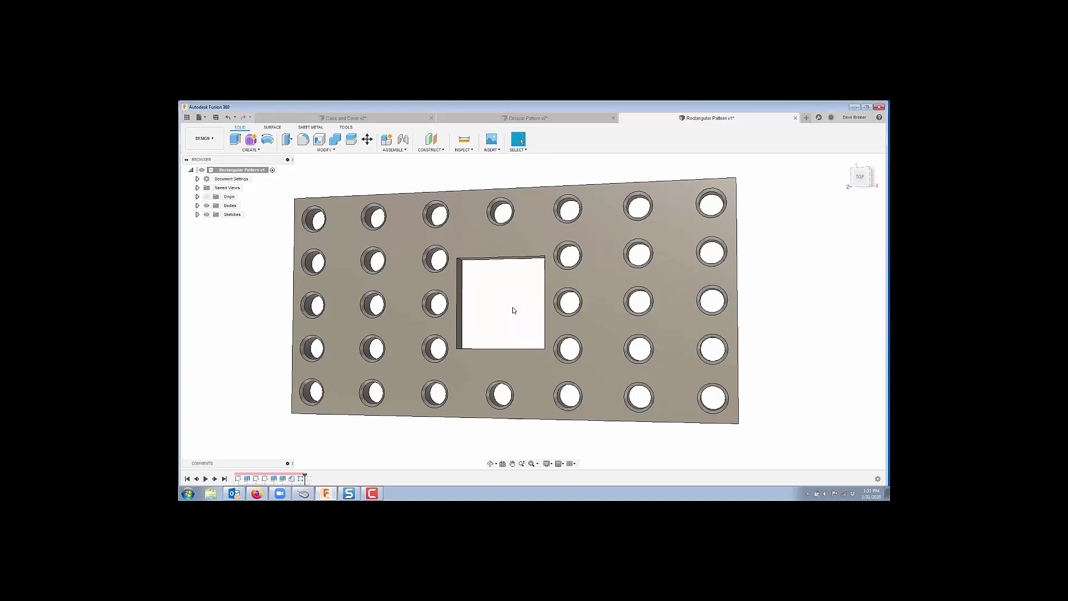
# Edit the rectangular pattern to restore the two suppressed hole copies on the upper and lower edges of the square cutout
pyautogui.rightClick(302, 481)
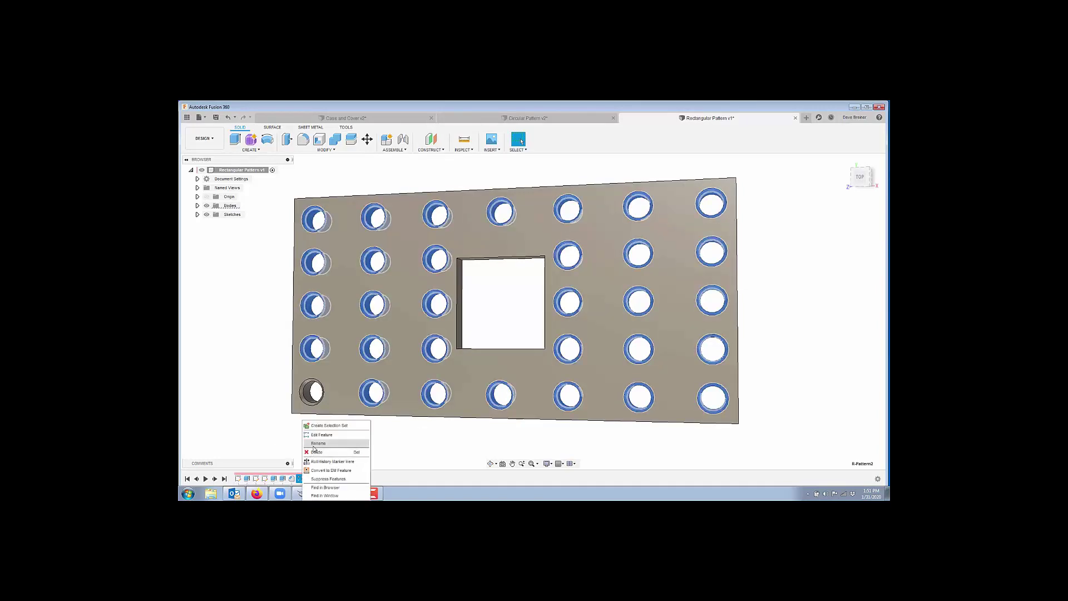
pyautogui.click(324, 424)
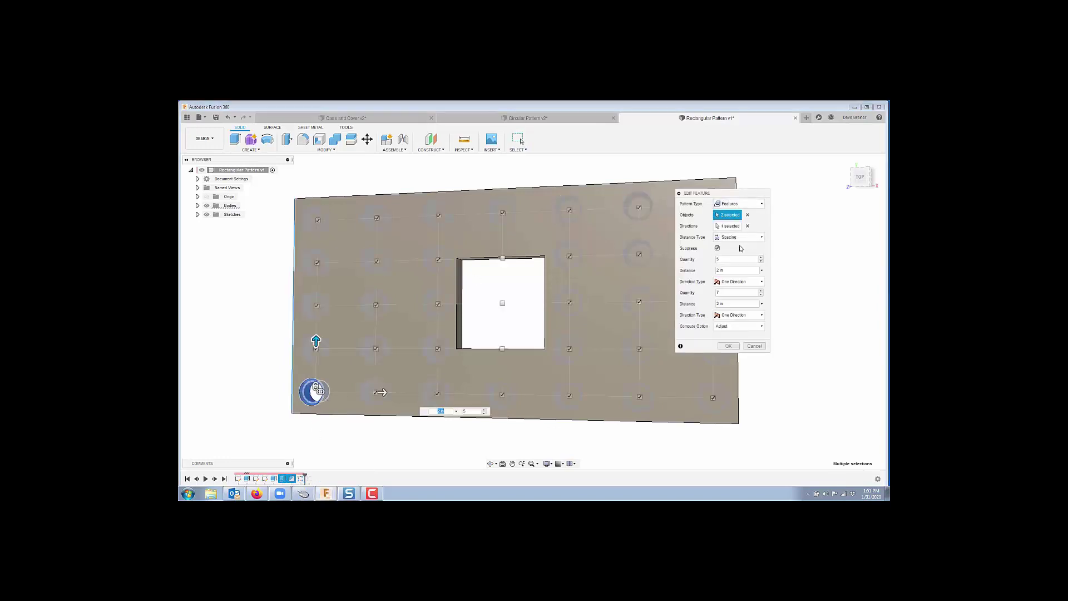
pyautogui.click(718, 249)
pyautogui.click(718, 250)
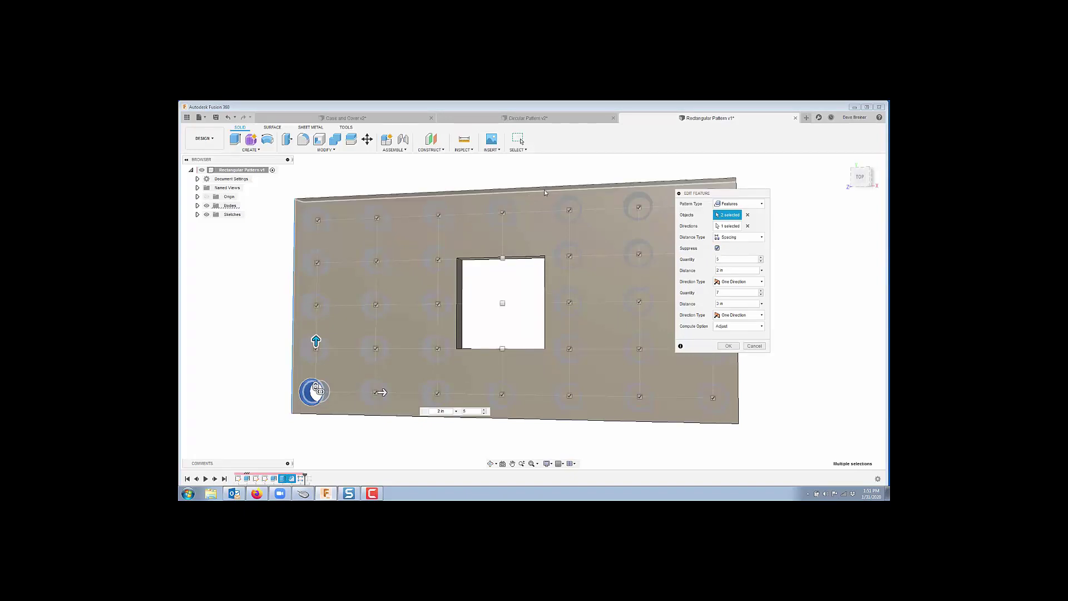
pyautogui.click(502, 259)
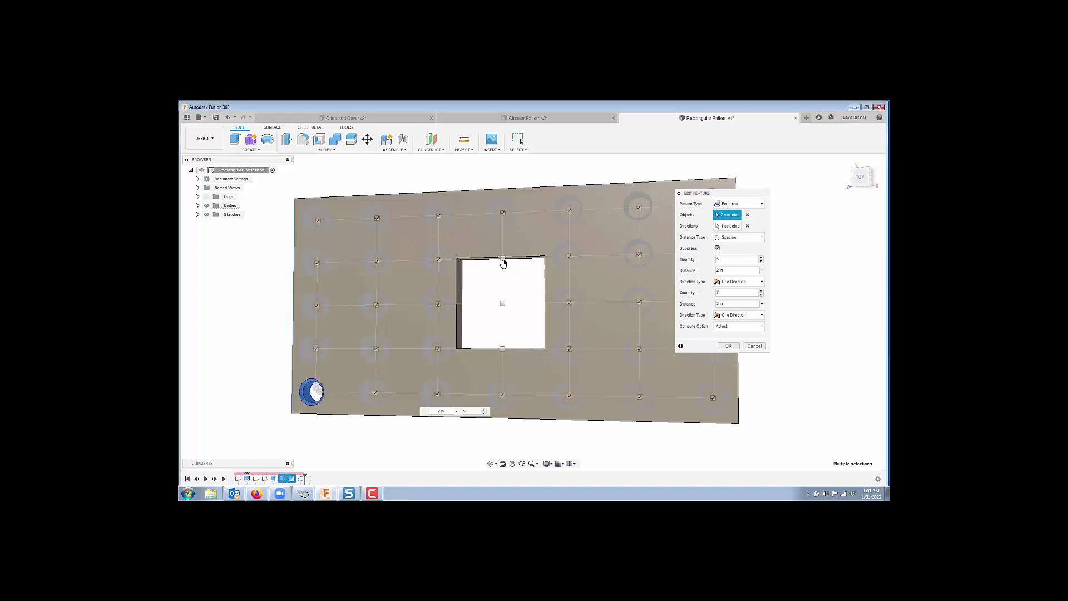
pyautogui.click(503, 349)
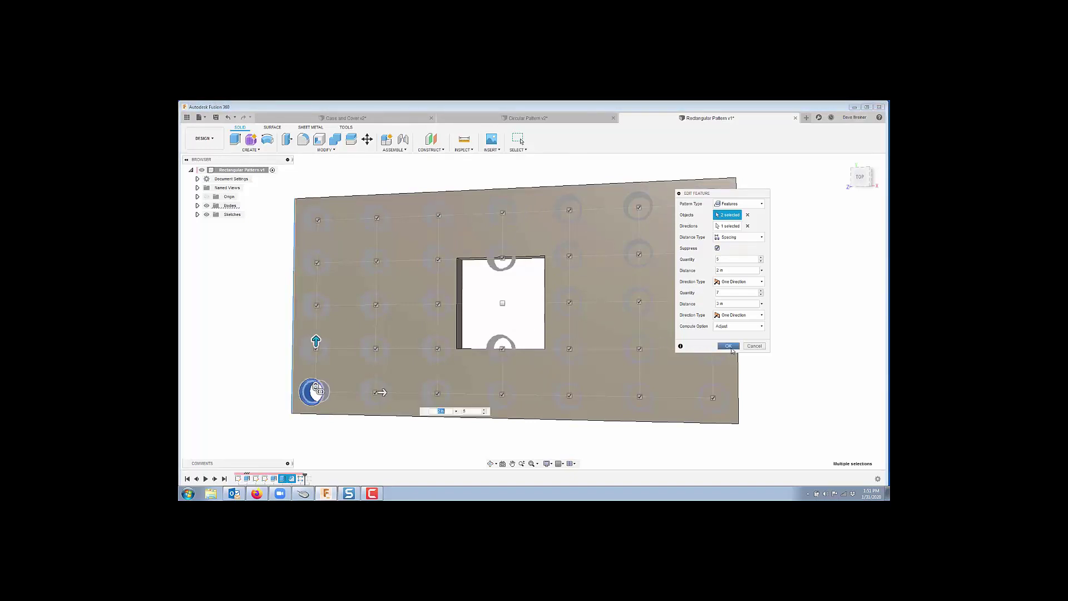
pyautogui.click(729, 346)
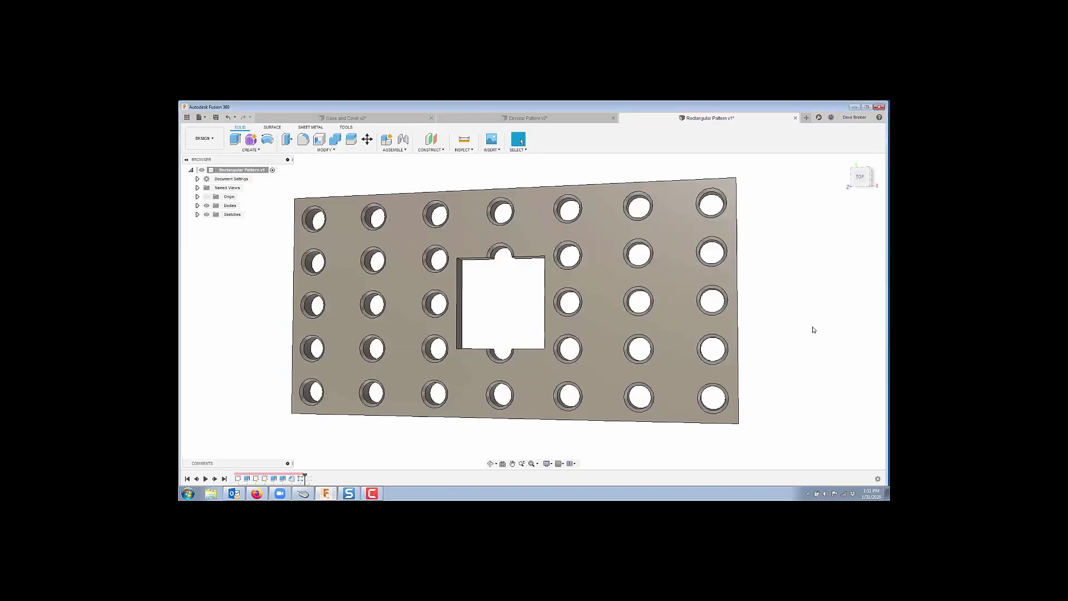
pyautogui.scroll(3, 501, 262)
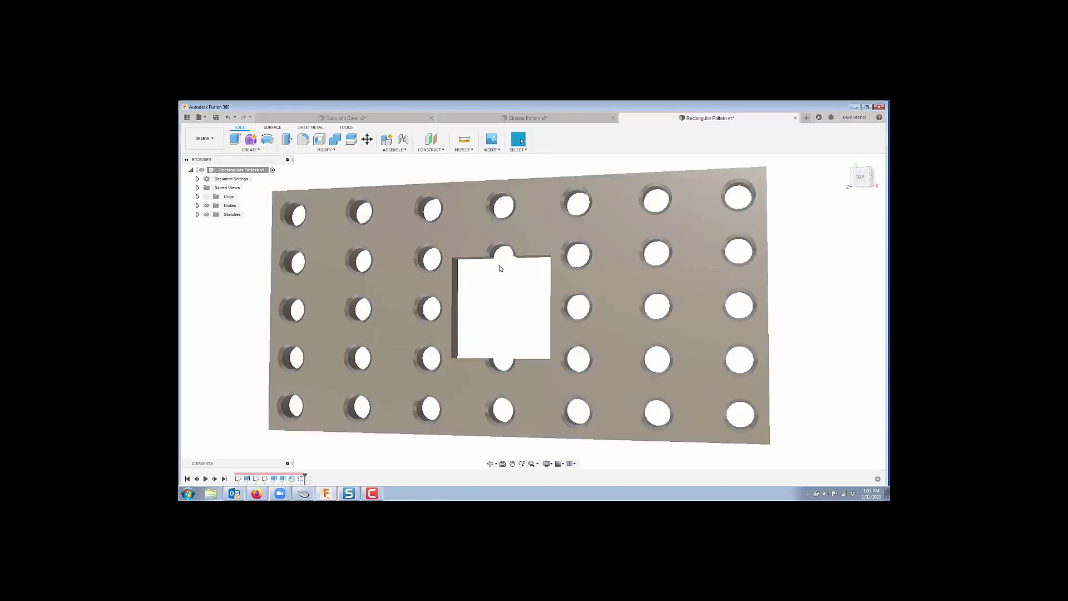
pyautogui.scroll(-3, 503, 312)
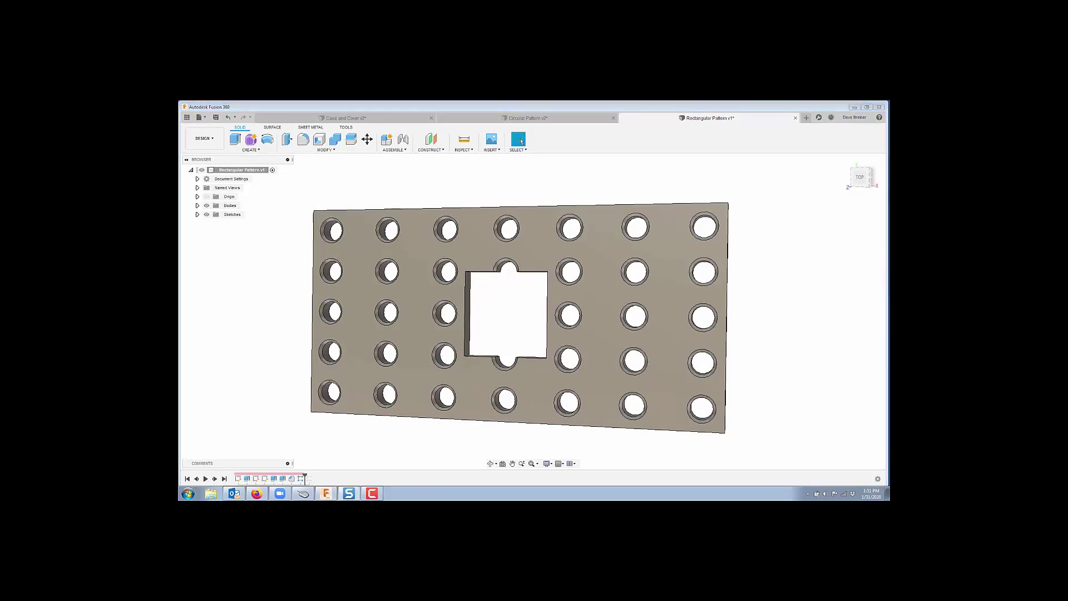
# Switch to the Case and Cover design and roll its history back to just after the sketch preceding the cover's first hole
pyautogui.click(345, 119)
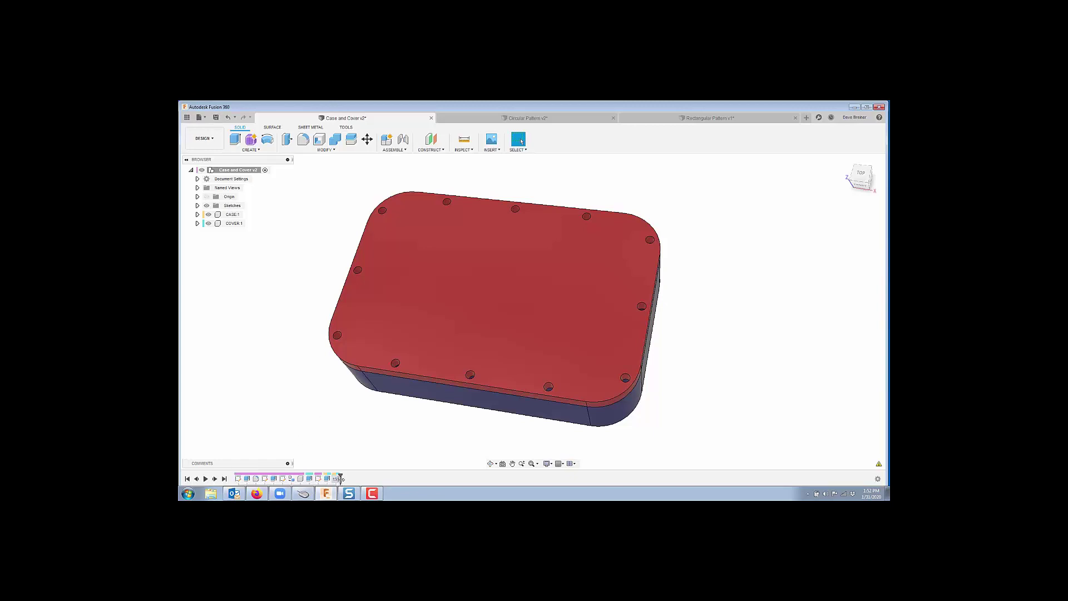
pyautogui.moveTo(339, 478); pyautogui.dragTo(308, 482)
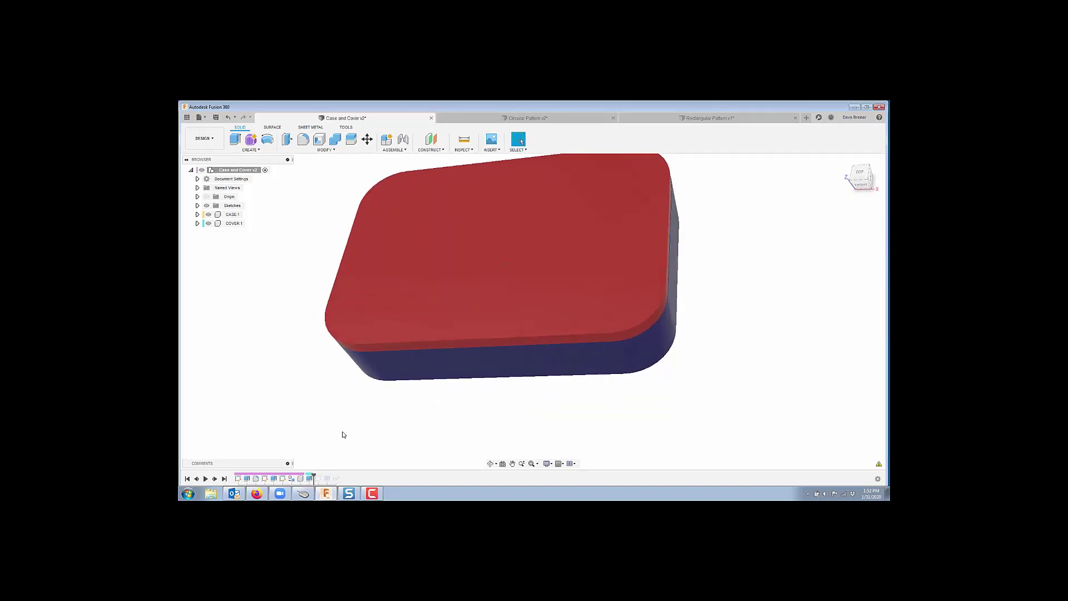
pyautogui.click(216, 480)
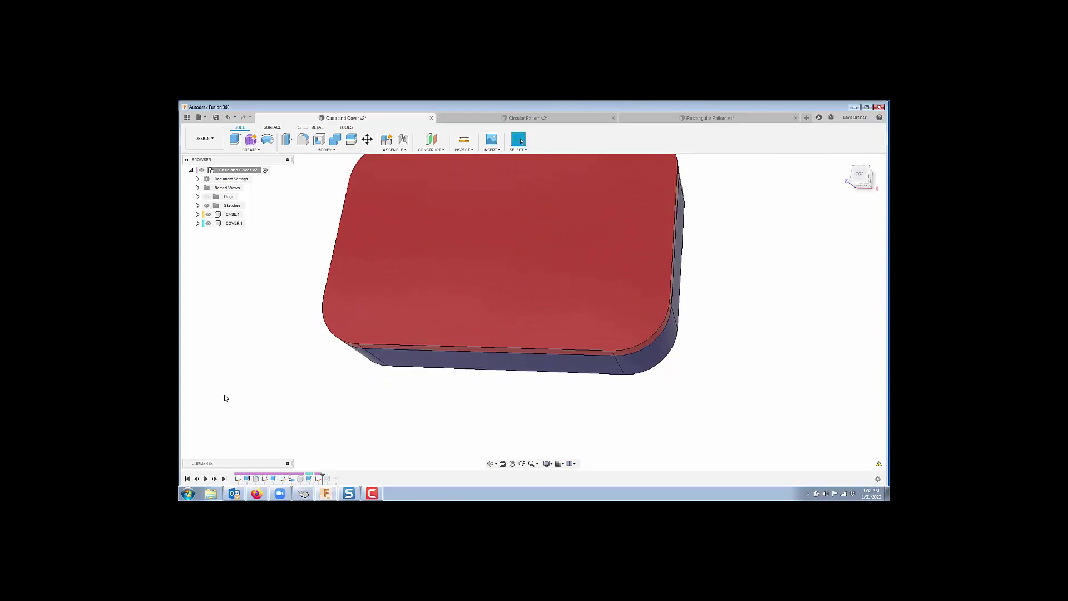
# Expand the design's list of sketches and show Sketch4 on the cover's top face
pyautogui.click(198, 223)
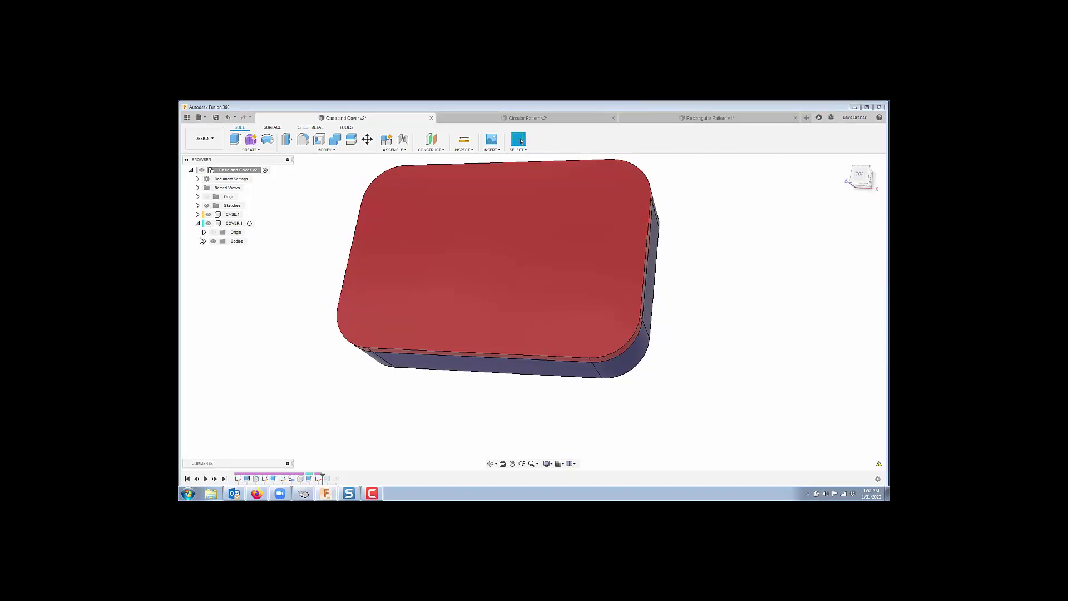
pyautogui.click(198, 223)
pyautogui.click(198, 206)
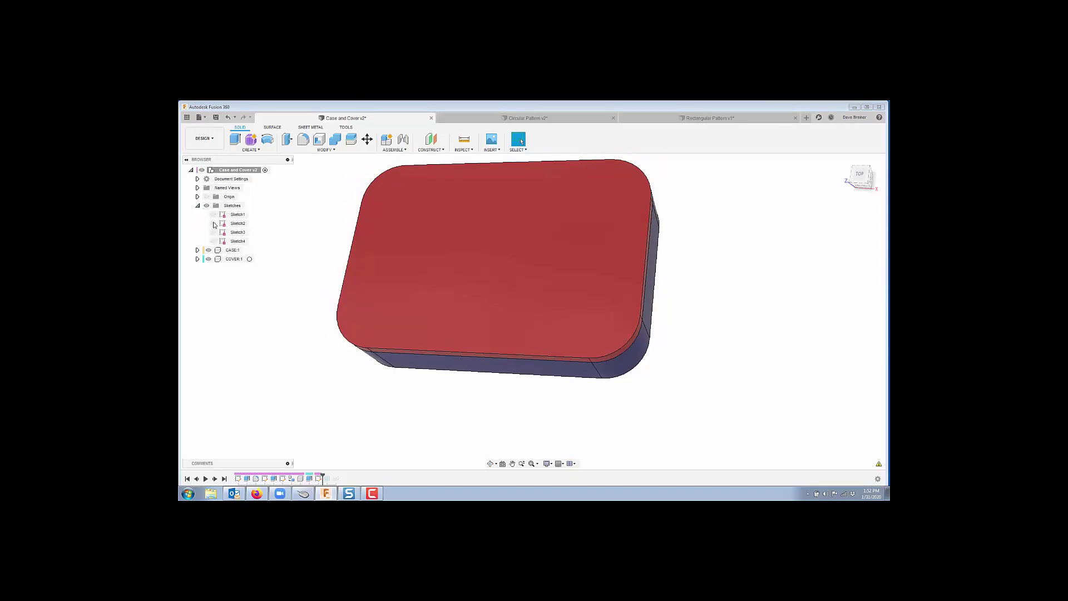
pyautogui.click(217, 242)
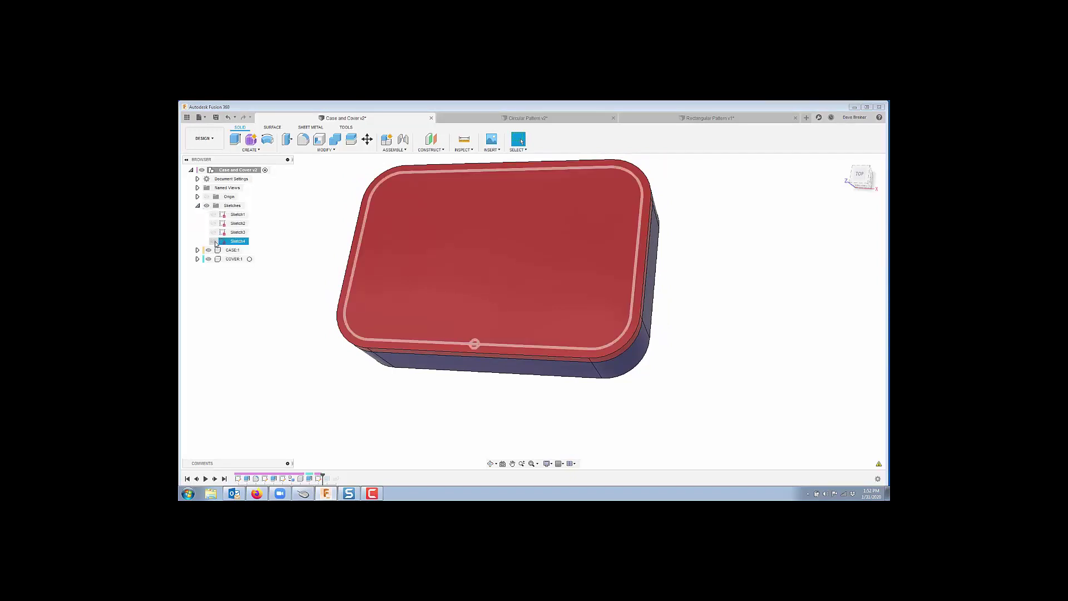
# Open Sketch4 for editing and delete the small circle at the middle of the inset outline's lower line
pyautogui.click(213, 241)
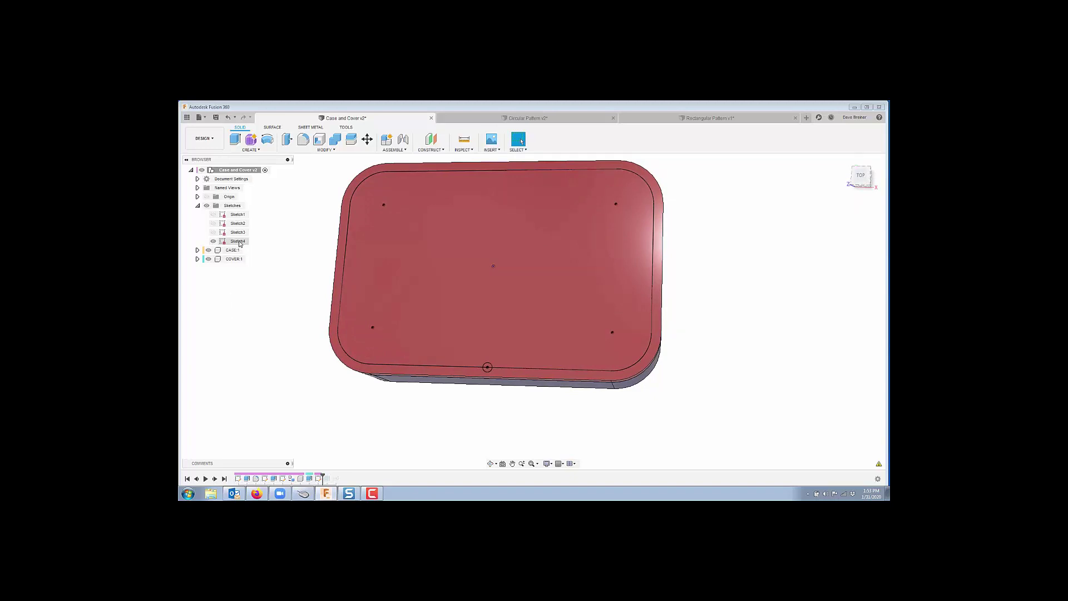
pyautogui.rightClick(240, 243)
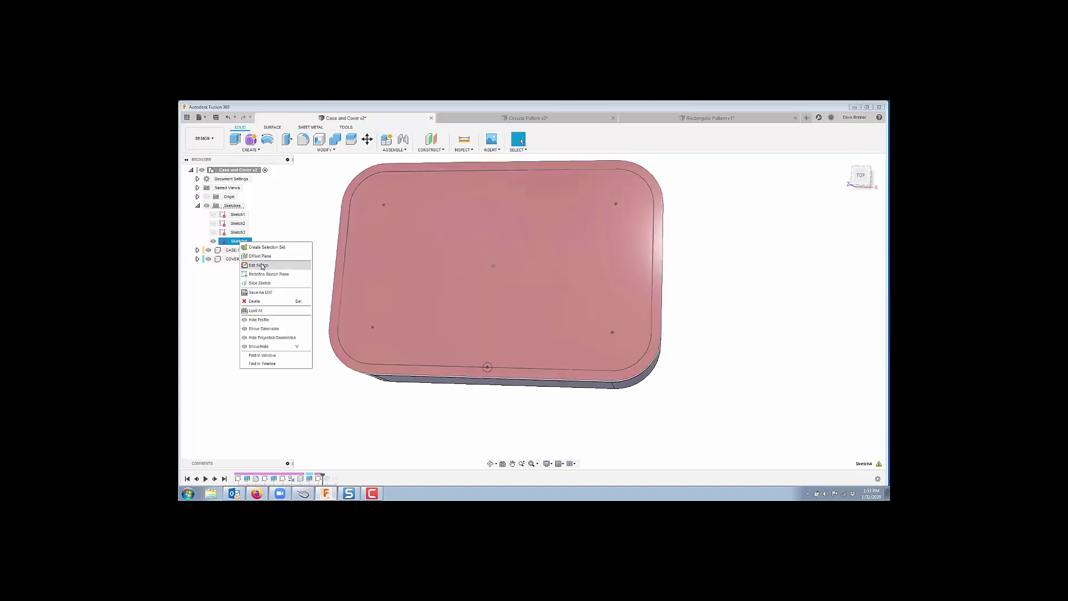
pyautogui.click(263, 266)
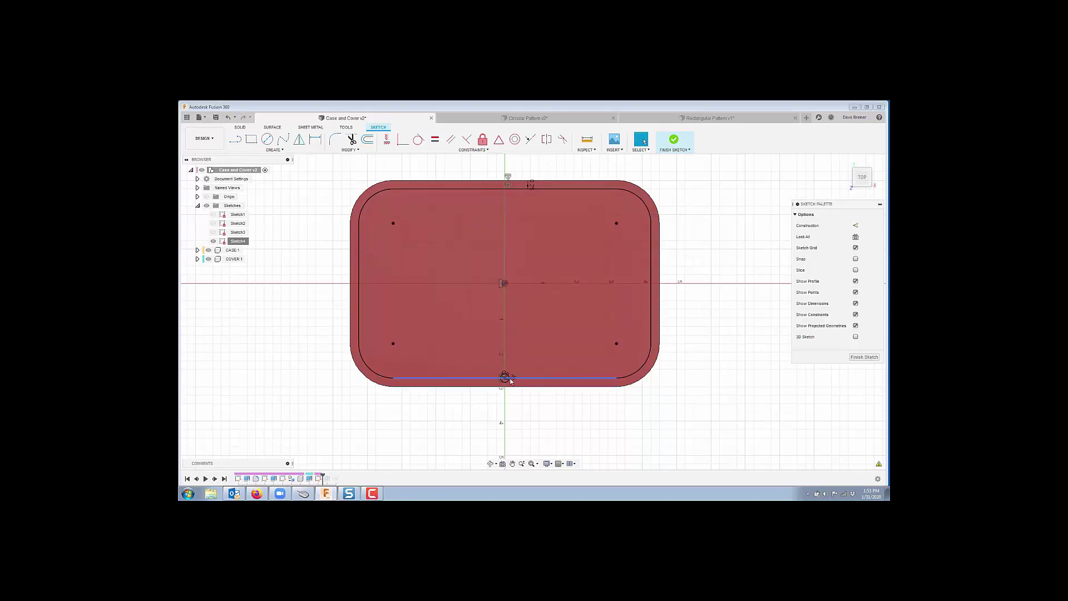
pyautogui.scroll(4, 504, 376)
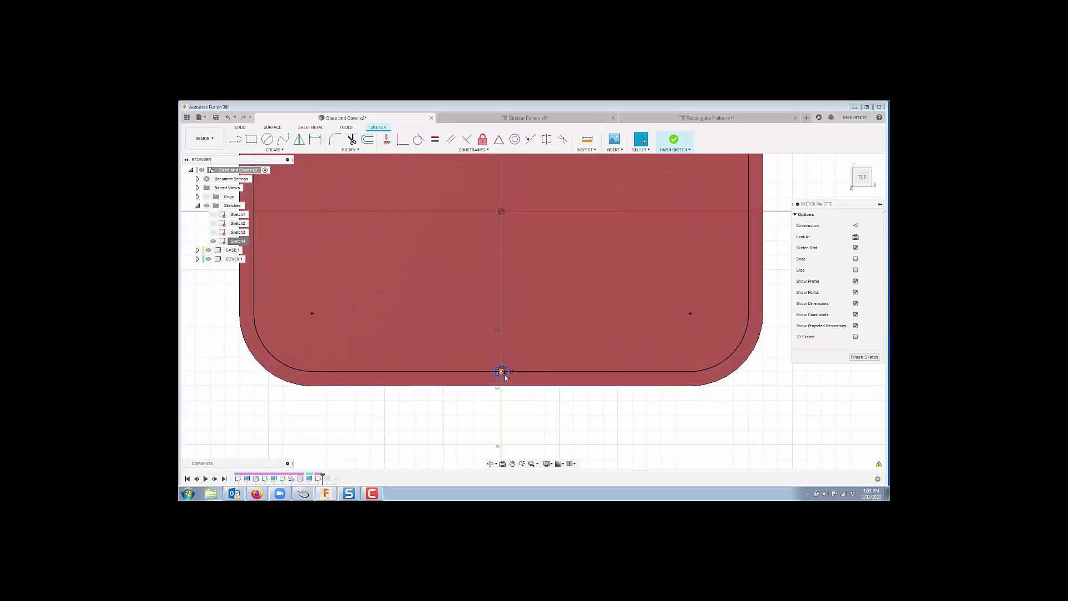
pyautogui.scroll(-4, 551, 420)
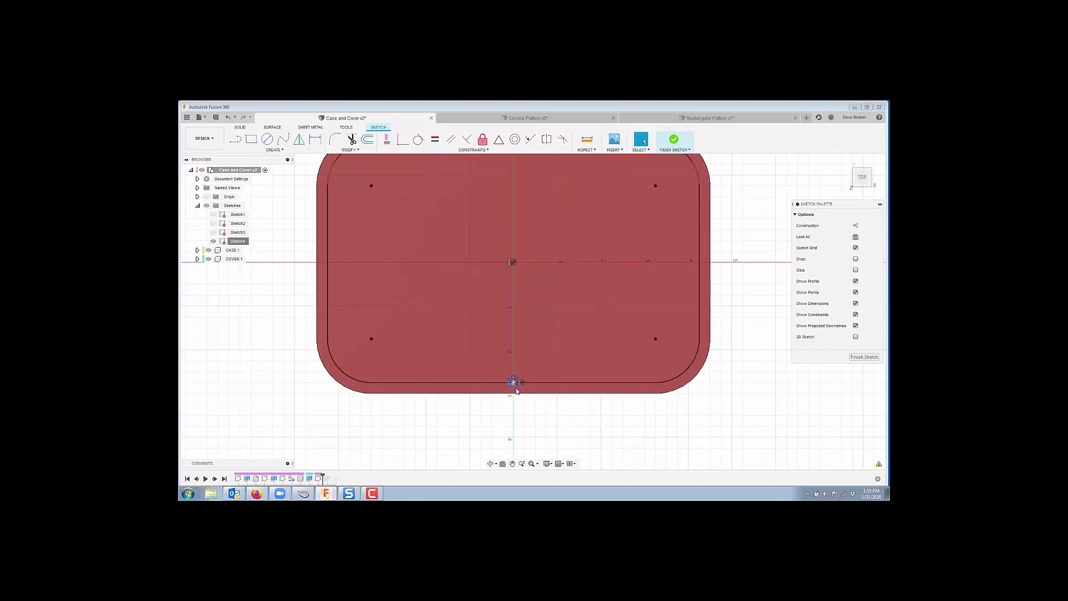
pyautogui.click(517, 391)
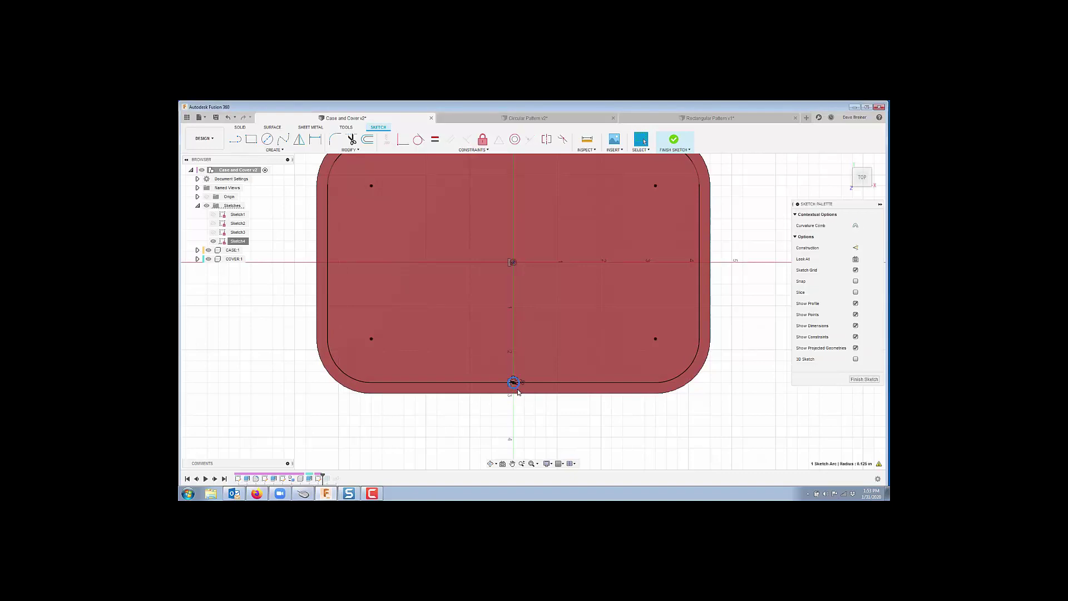
pyautogui.press('Delete')
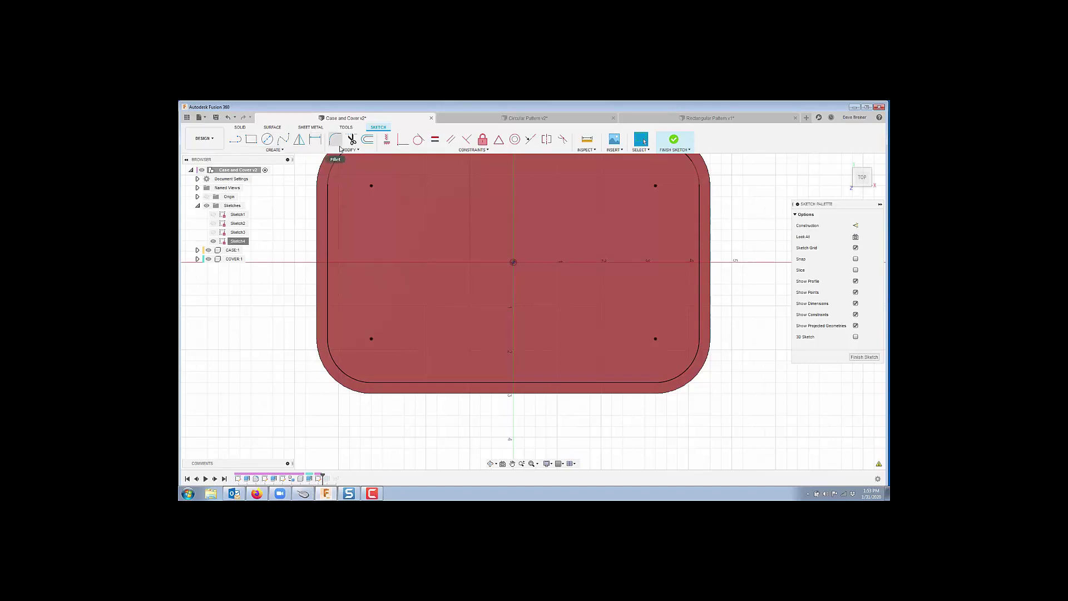
# Place a sketch point at the midpoint of the inset outline's lower line
pyautogui.click(281, 150)
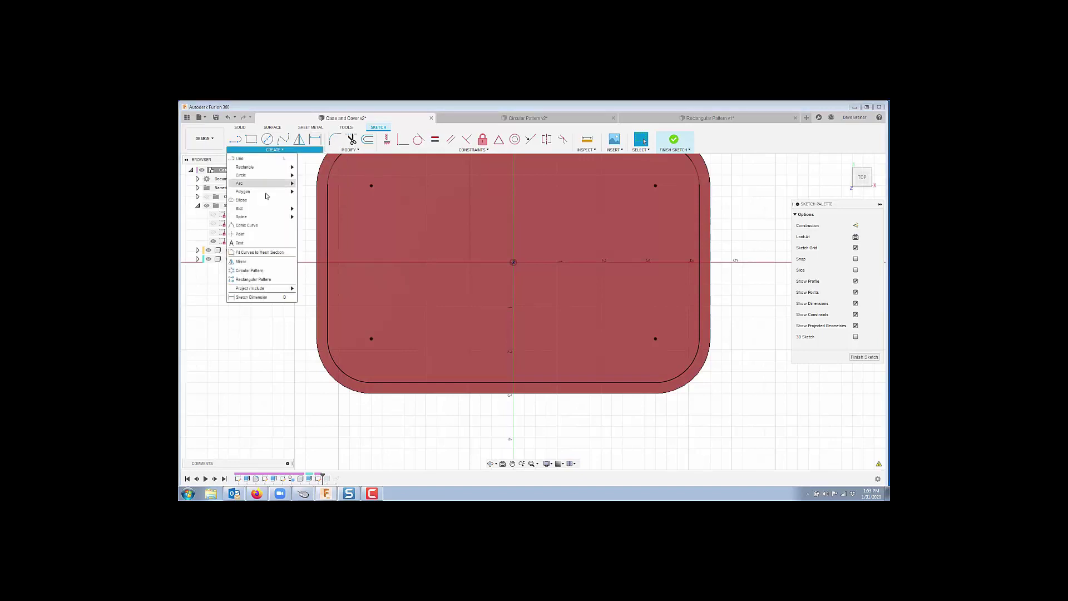
pyautogui.click(267, 233)
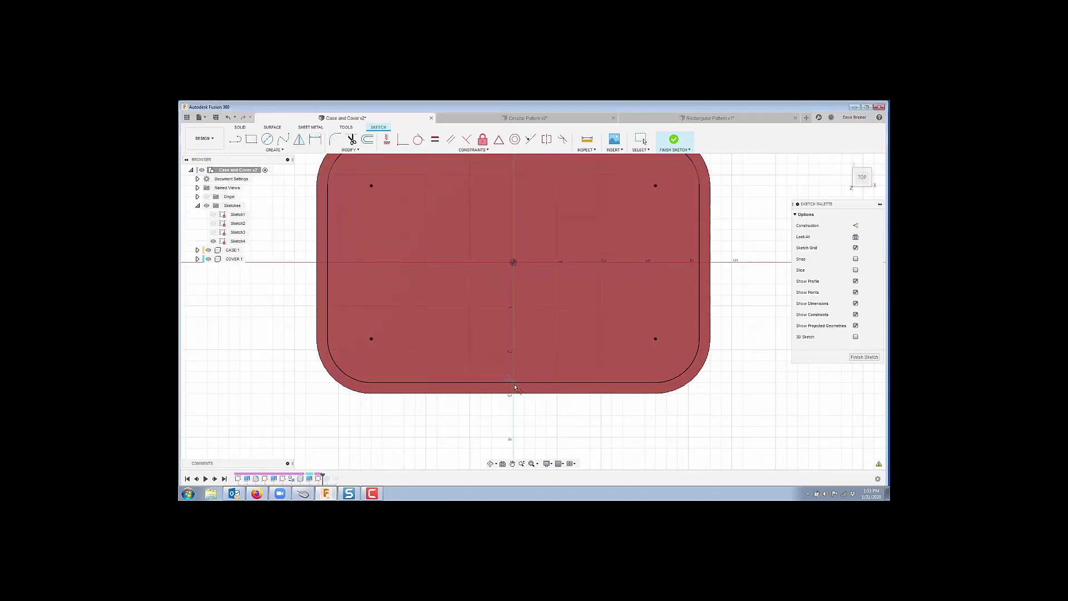
pyautogui.click(514, 384)
pyautogui.press('Escape')
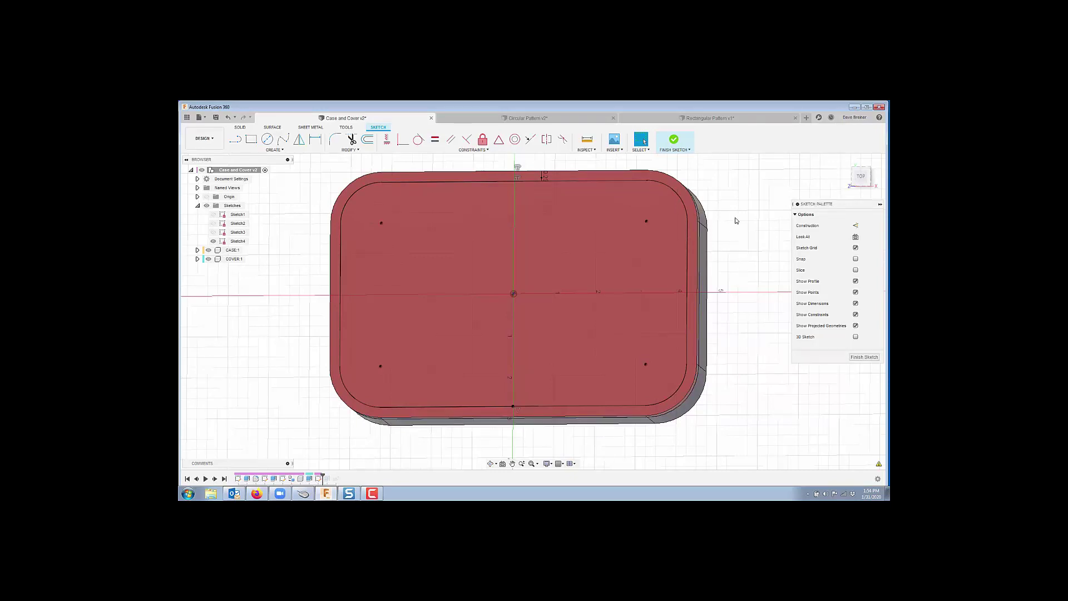
# Measure the area and loop length of the profile enclosed by the inset outline
pyautogui.press('i')
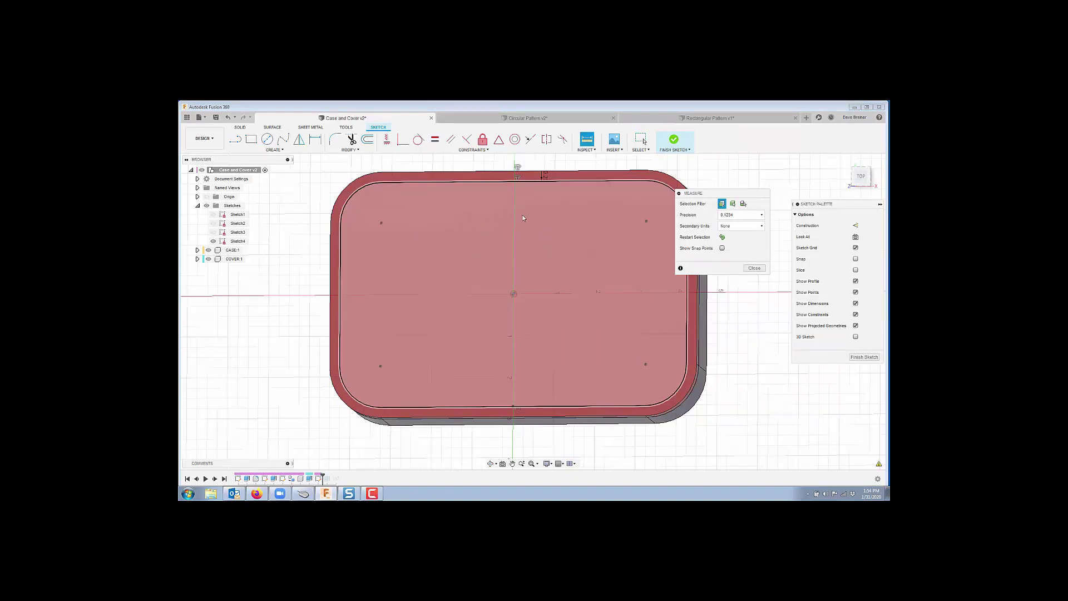
pyautogui.click(549, 246)
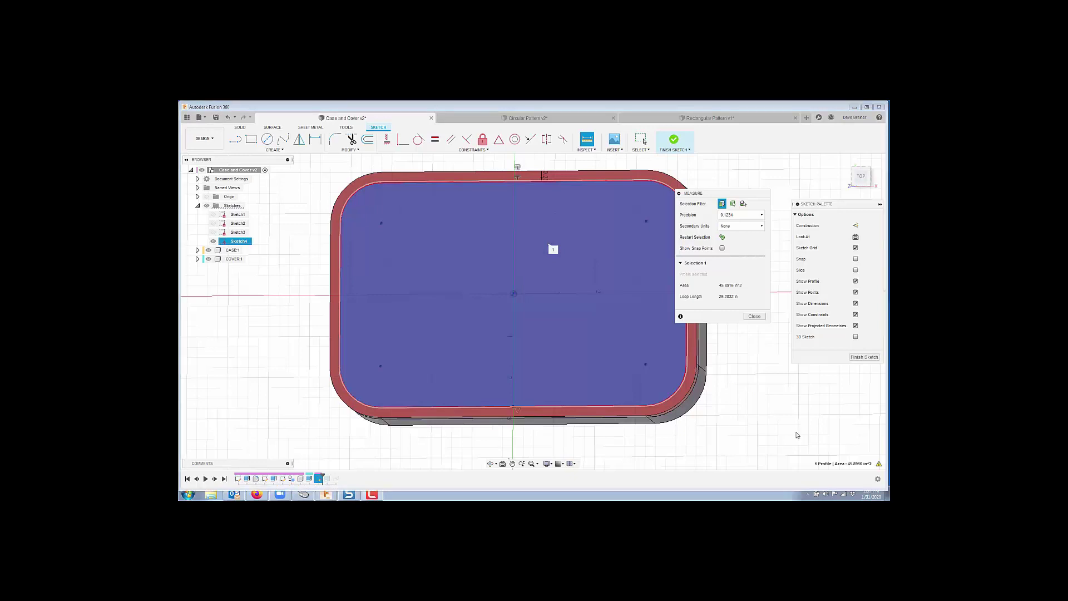
pyautogui.click(754, 316)
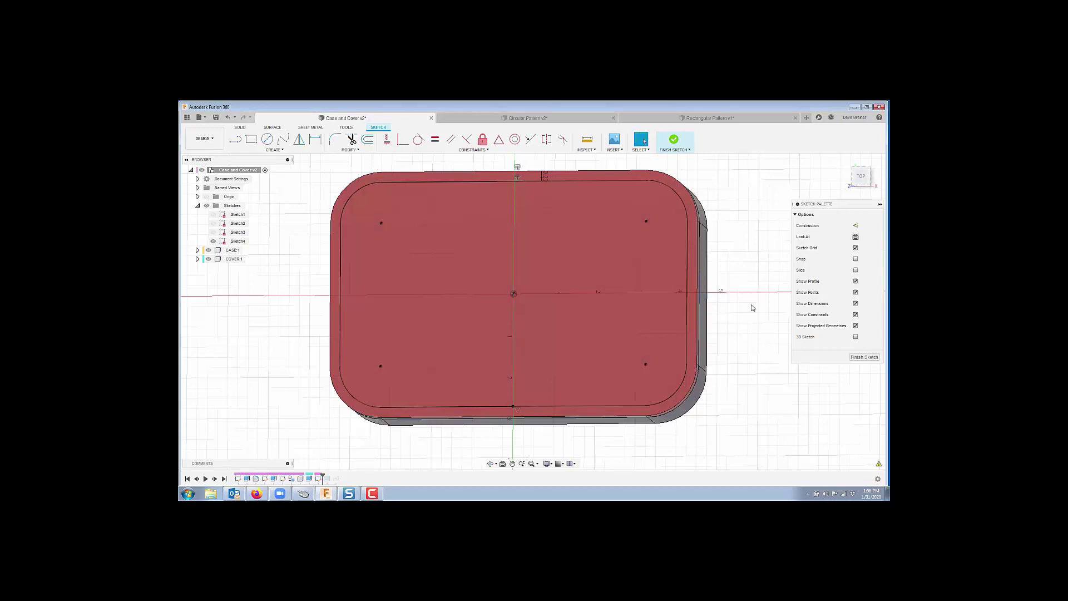
# Finish the sketch and create a simple hole 1 in deep and 0.25 in in diameter at the point on the front edge line
pyautogui.keyDown('shift'); pyautogui.moveTo(758, 335); pyautogui.dragTo(757, 335, button='middle'); pyautogui.keyUp('shift')
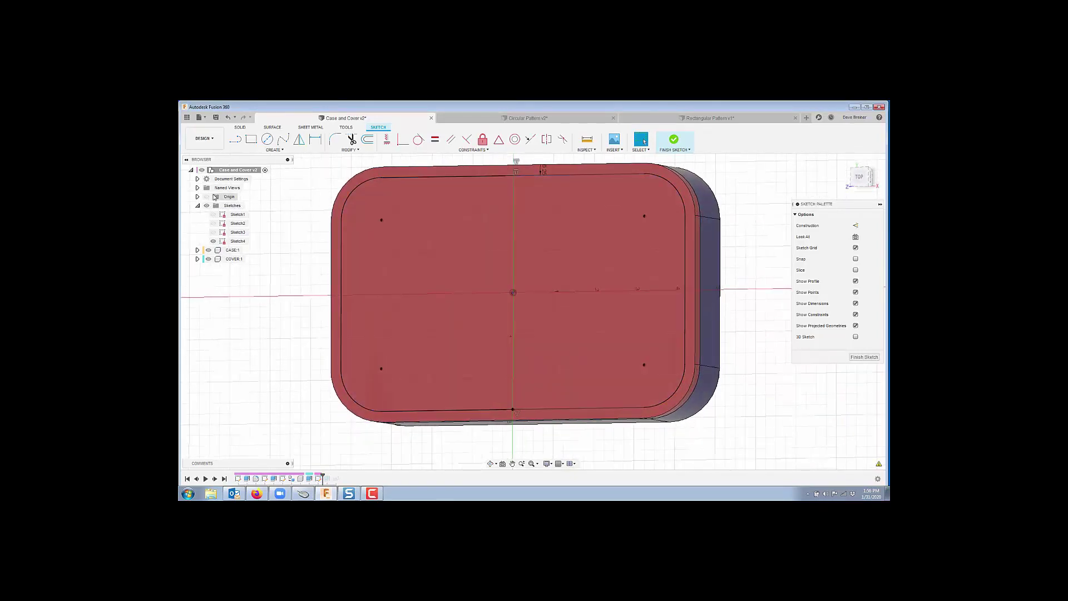
pyautogui.click(668, 142)
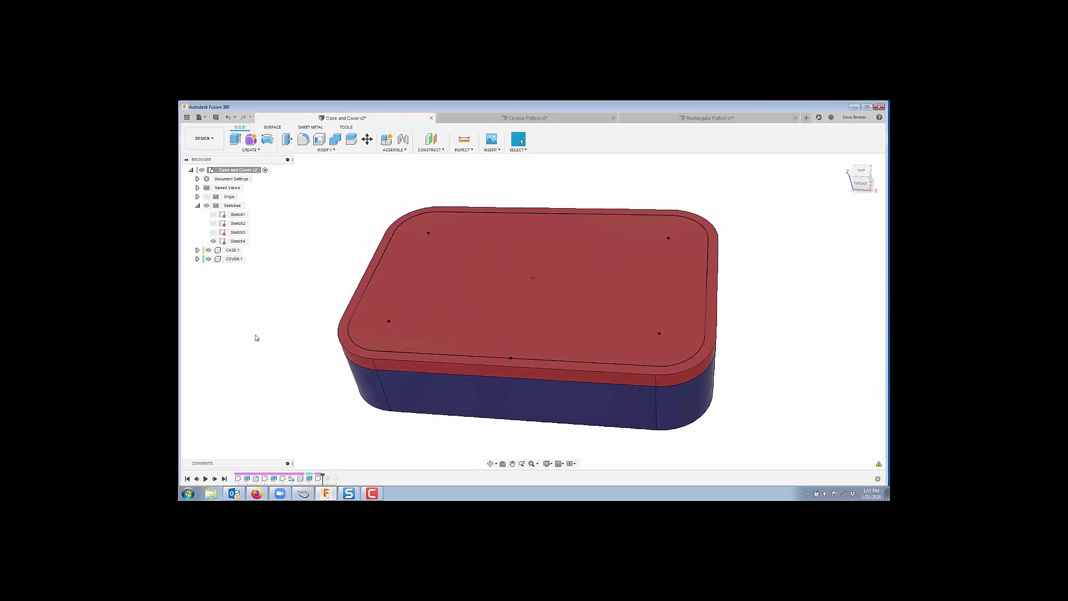
pyautogui.press('s')
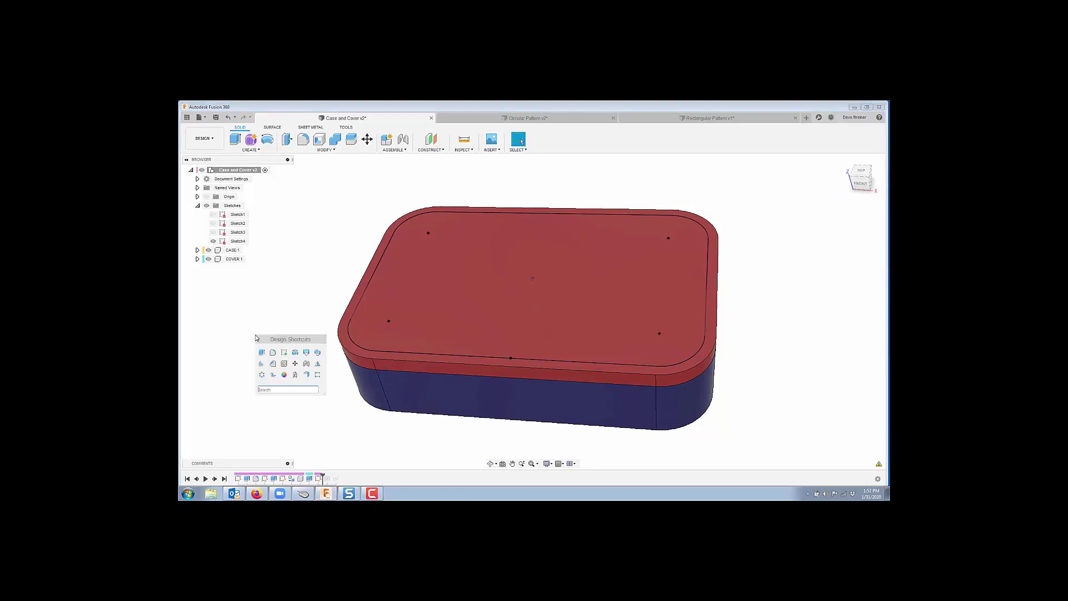
pyautogui.click(283, 363)
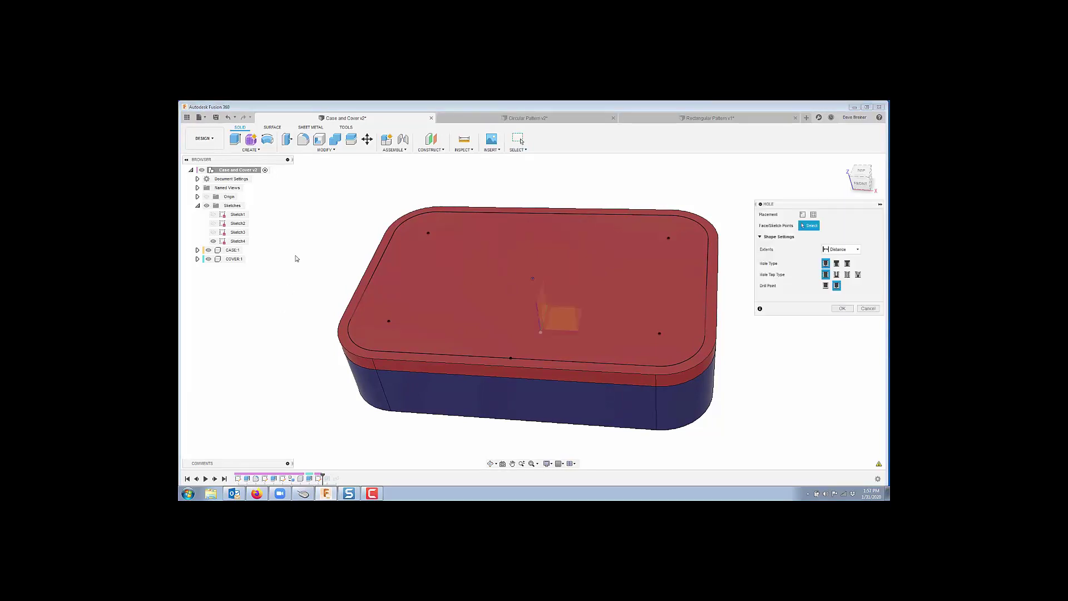
pyautogui.click(511, 358)
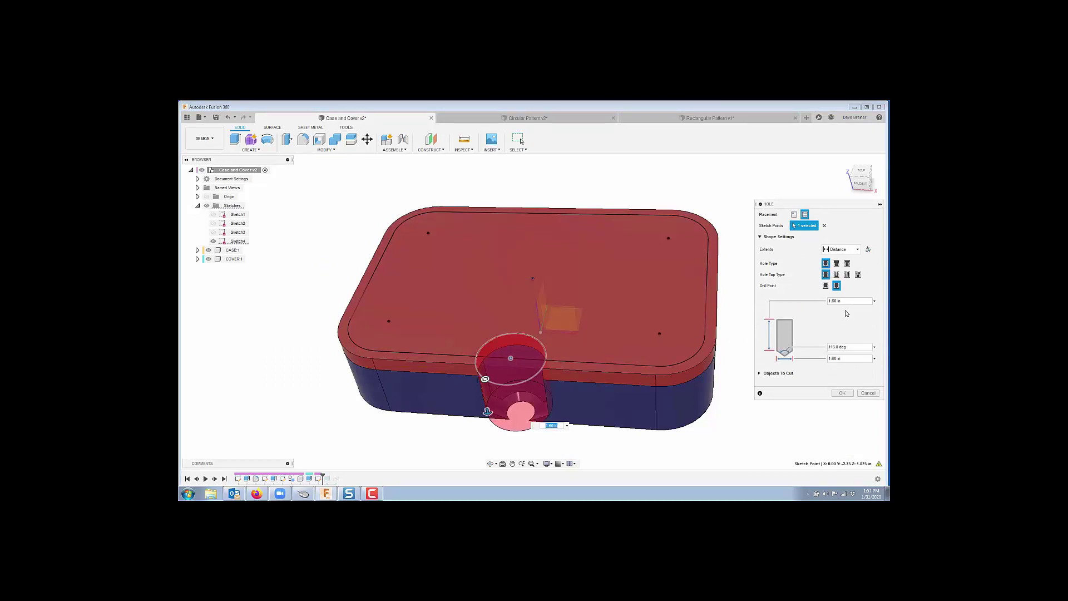
pyautogui.click(850, 301)
pyautogui.write('1')
pyautogui.moveTo(847, 360); pyautogui.dragTo(808, 362)
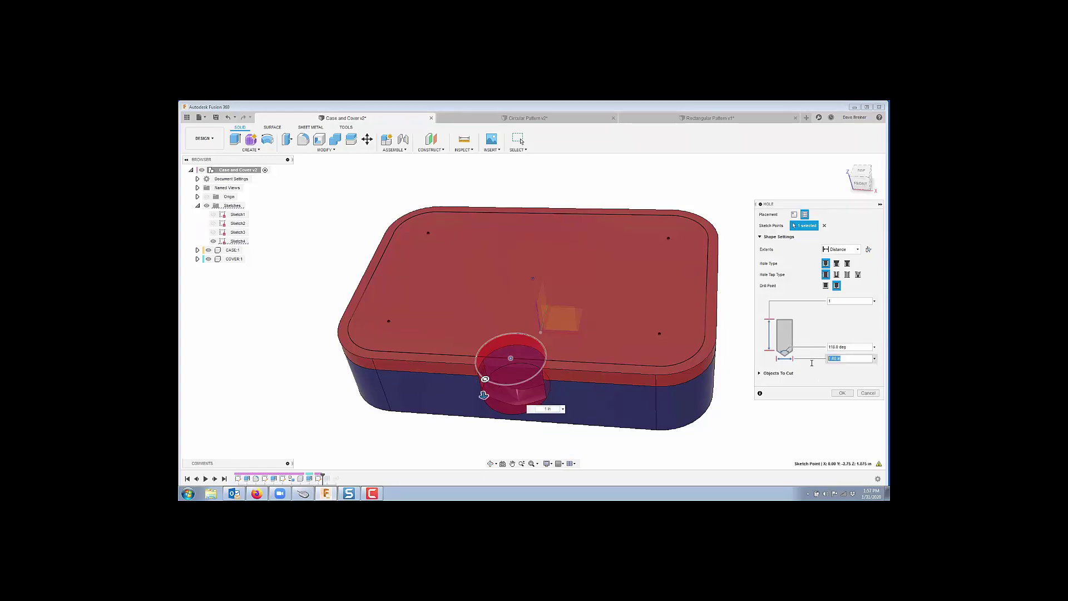
pyautogui.press('BackSpace')
pyautogui.write('.25')
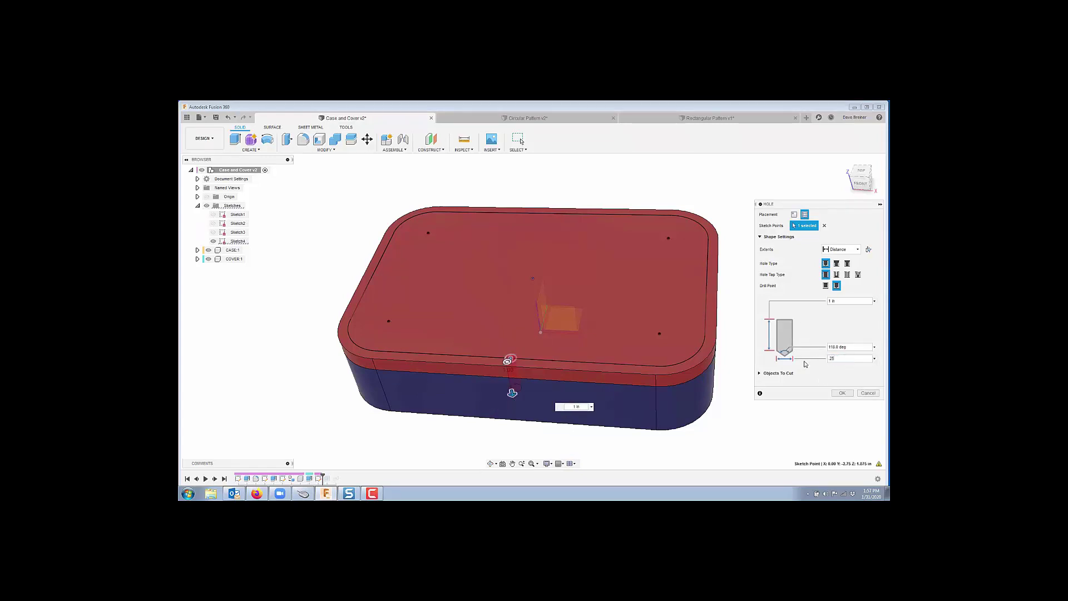
pyautogui.click(841, 394)
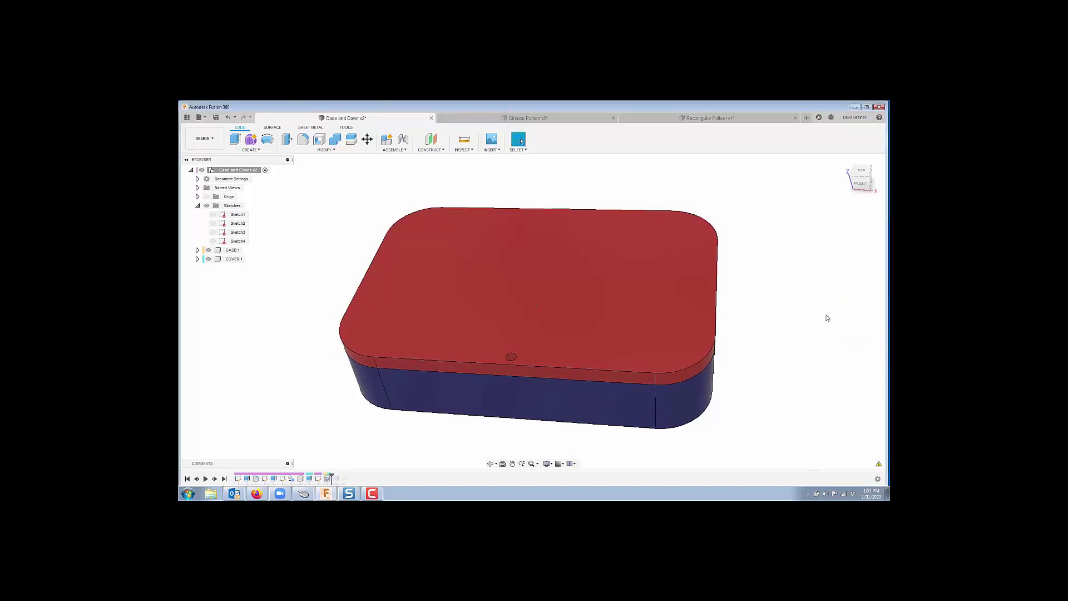
# Show Sketch4 again so its inset outline can serve as a pattern path on the cover
pyautogui.keyDown('shift'); pyautogui.moveTo(827, 318); pyautogui.dragTo(743, 412, button='middle'); pyautogui.keyUp('shift')
pyautogui.scroll(2, 813, 396)
pyautogui.keyDown('shift'); pyautogui.moveTo(813, 396); pyautogui.dragTo(822, 374, button='middle'); pyautogui.keyUp('shift')
pyautogui.keyDown('shift'); pyautogui.moveTo(624, 454); pyautogui.dragTo(310, 390, button='middle'); pyautogui.keyUp('shift')
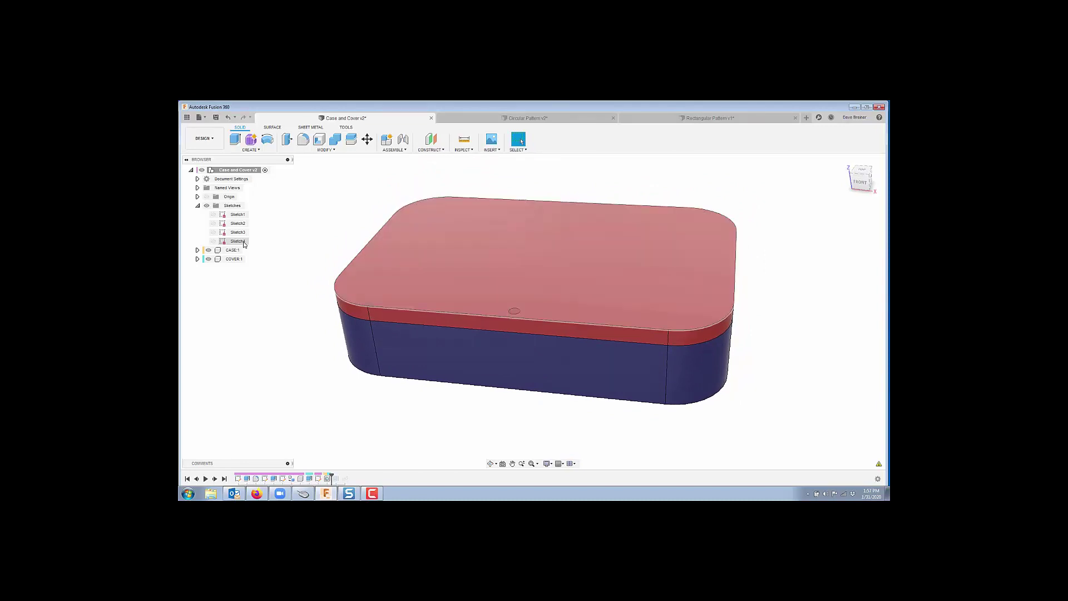
pyautogui.click(213, 241)
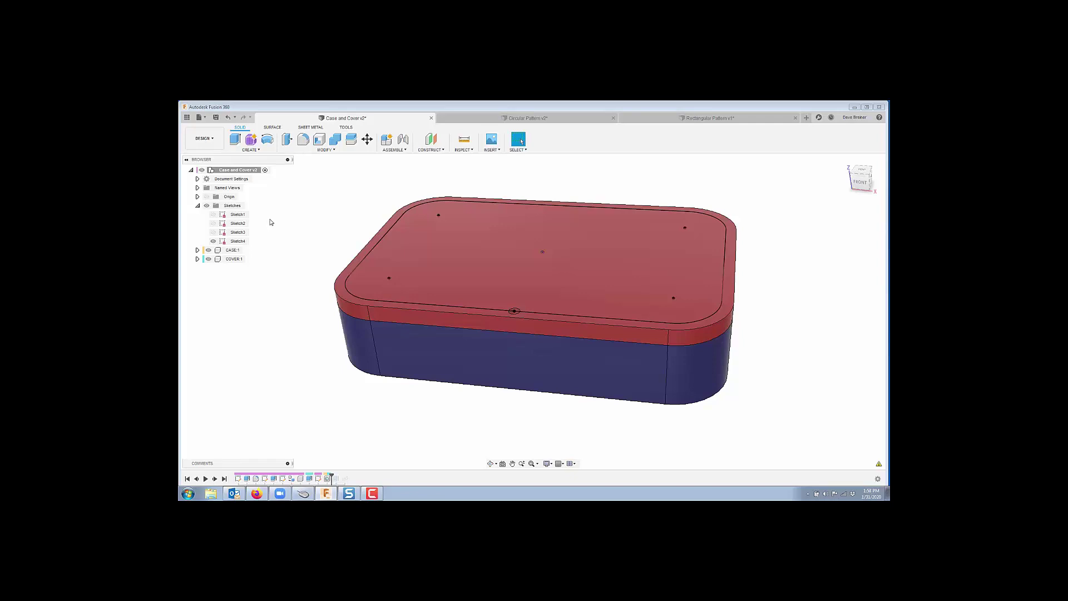
# Start a Pattern on Path of type Faces with the hole as the object and Sketch4's inset outline as the path
pyautogui.click(250, 150)
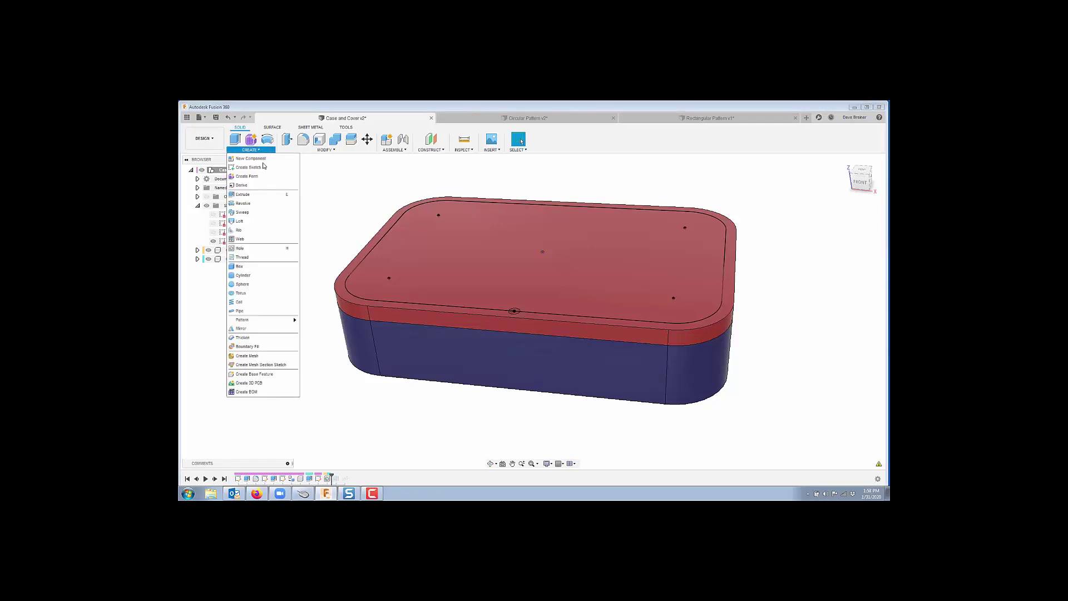
pyautogui.moveTo(293, 319)
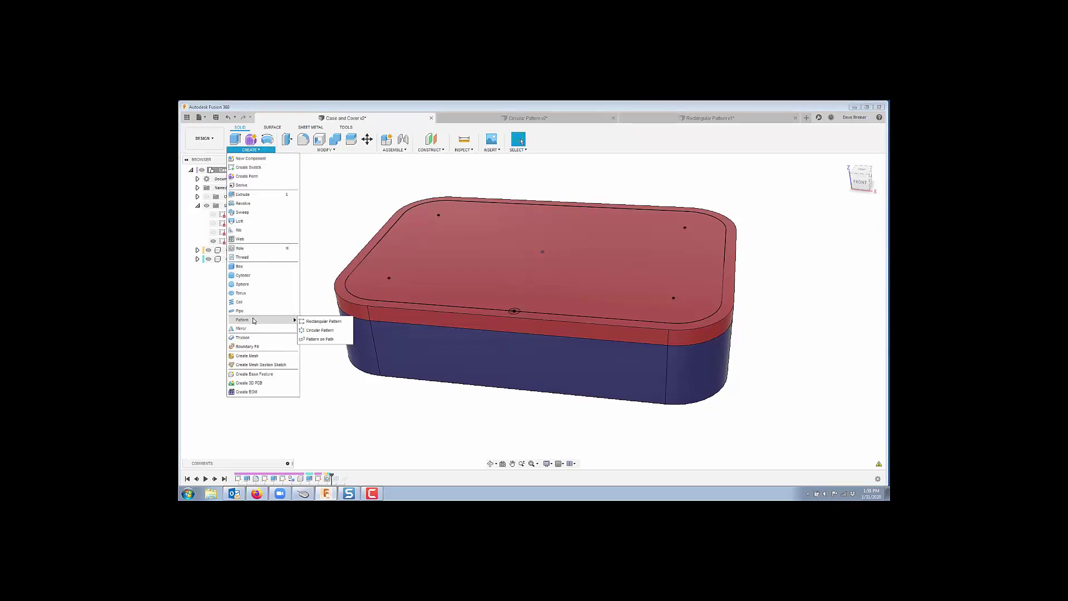
pyautogui.click(320, 340)
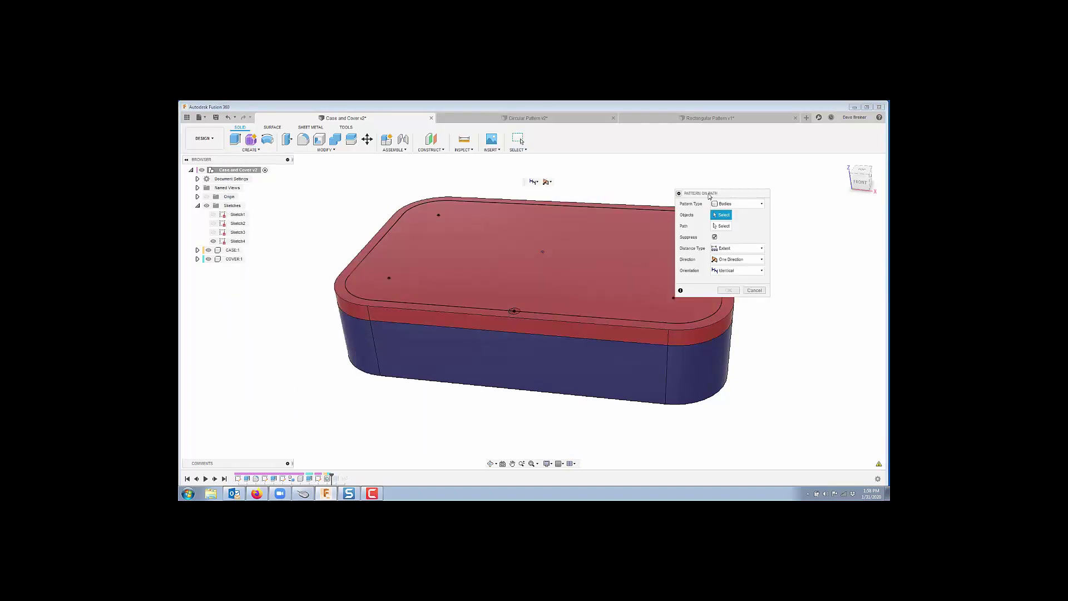
pyautogui.moveTo(710, 194); pyautogui.dragTo(771, 184)
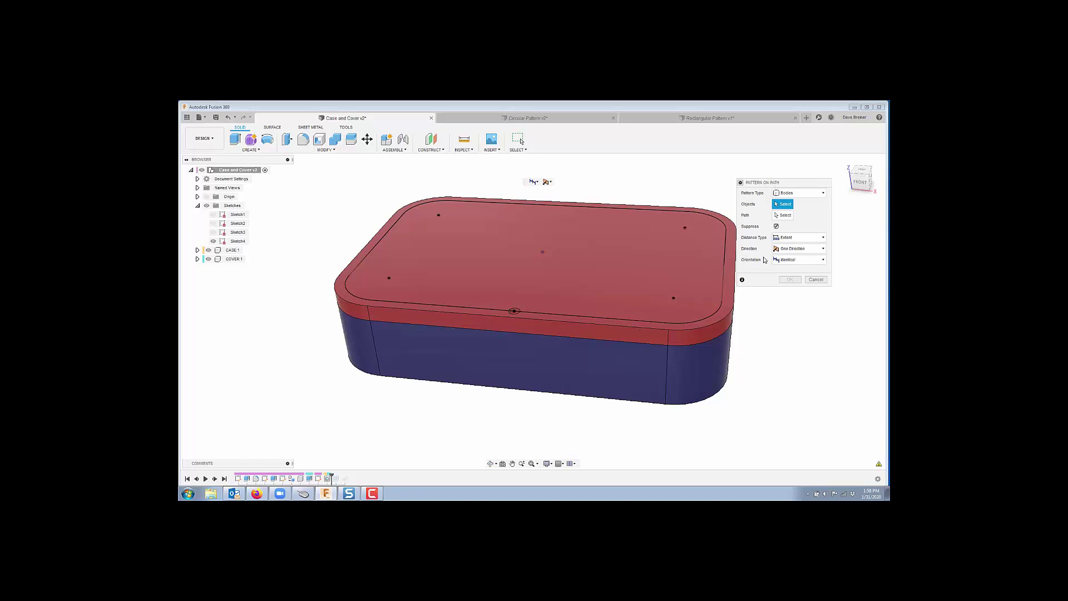
pyautogui.click(818, 193)
pyautogui.click(795, 204)
pyautogui.click(327, 479)
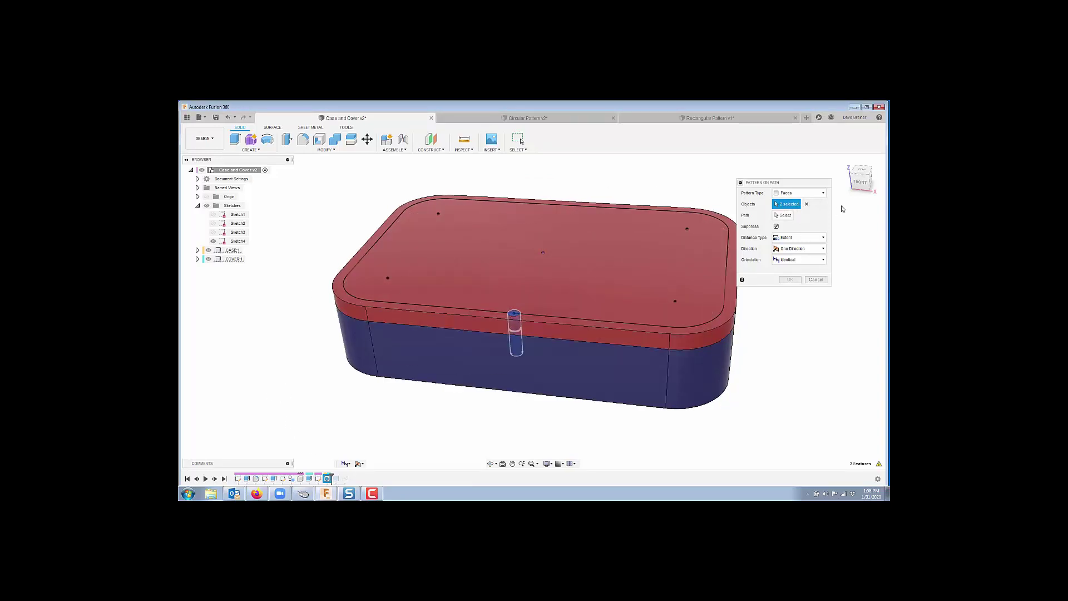
pyautogui.click(786, 216)
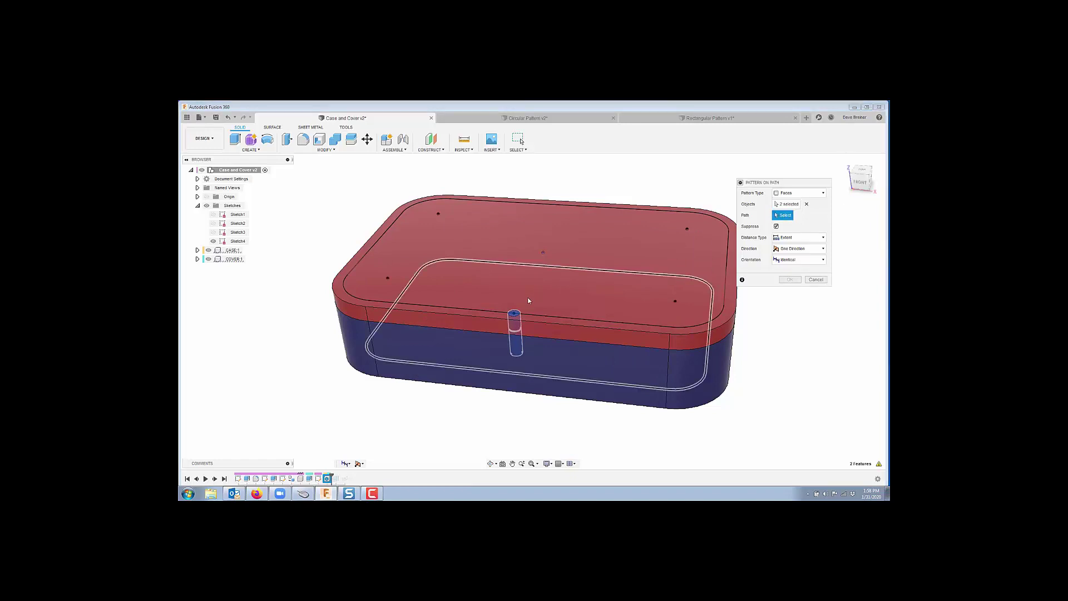
pyautogui.click(569, 319)
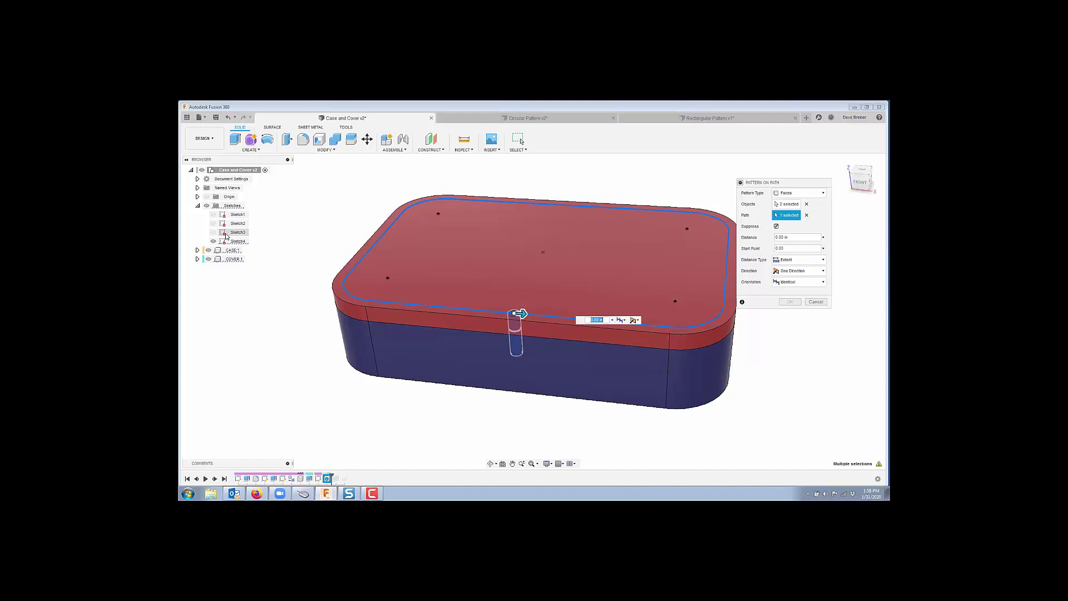
# Set the path pattern's distance to 2.190265442 in and its quantity to 12
pyautogui.click(803, 237)
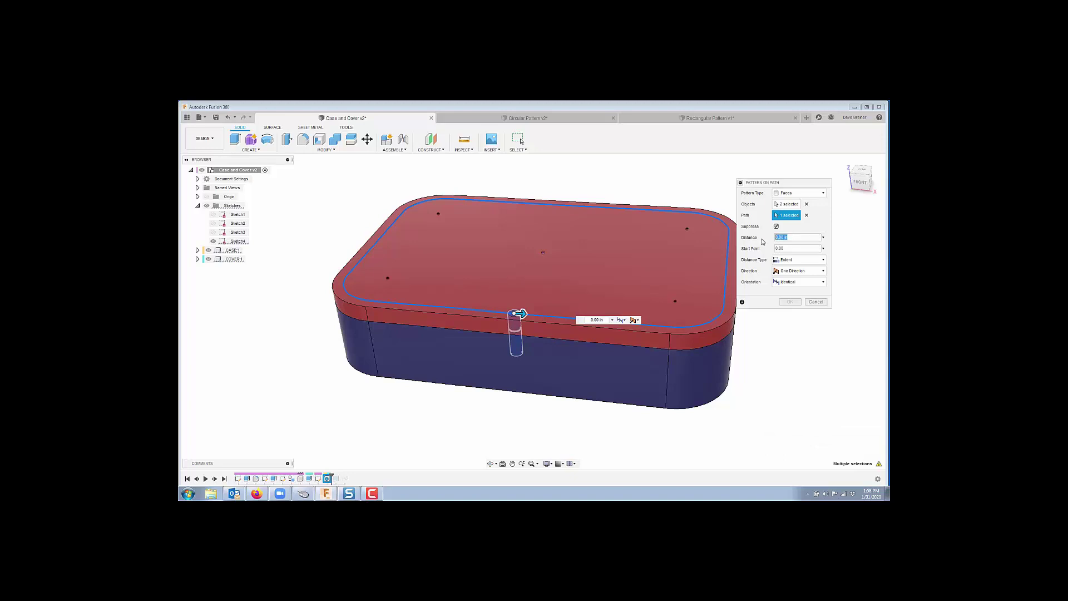
pyautogui.write('2.190')
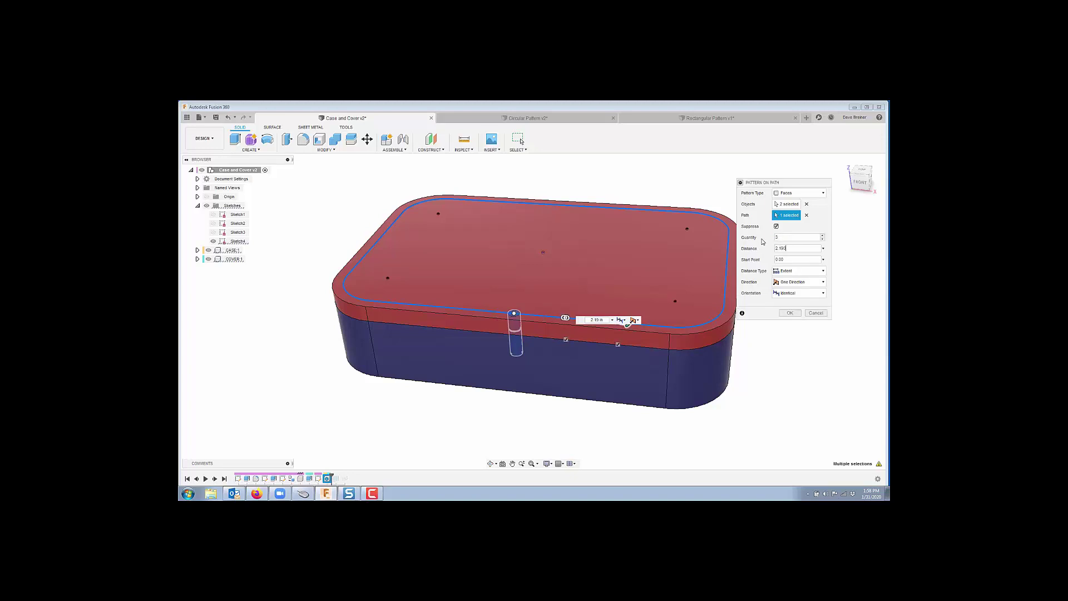
pyautogui.write('265442')
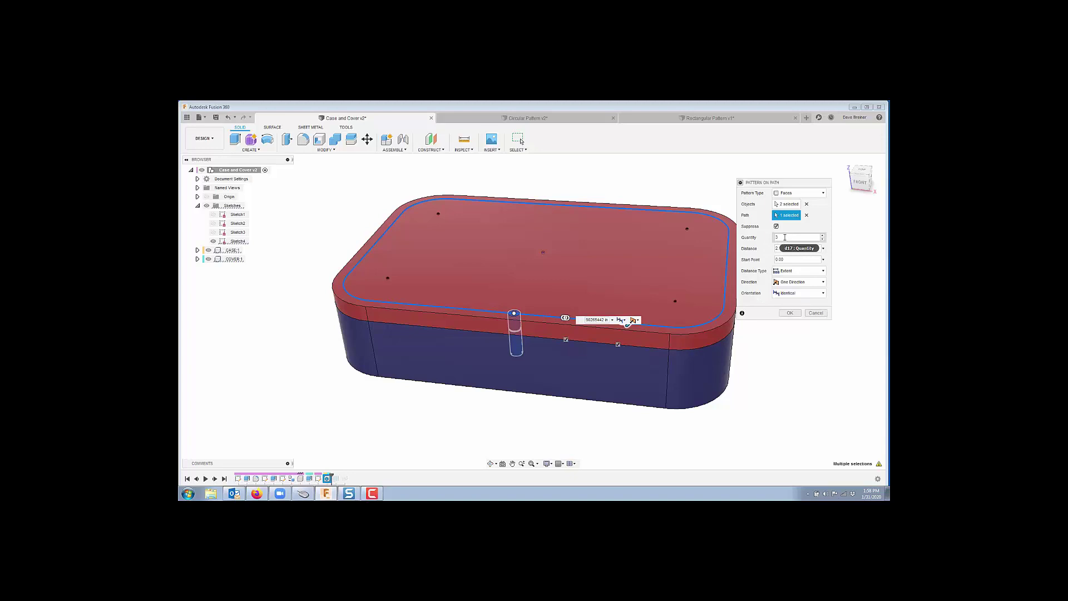
pyautogui.moveTo(787, 238); pyautogui.dragTo(765, 242)
pyautogui.write('12')
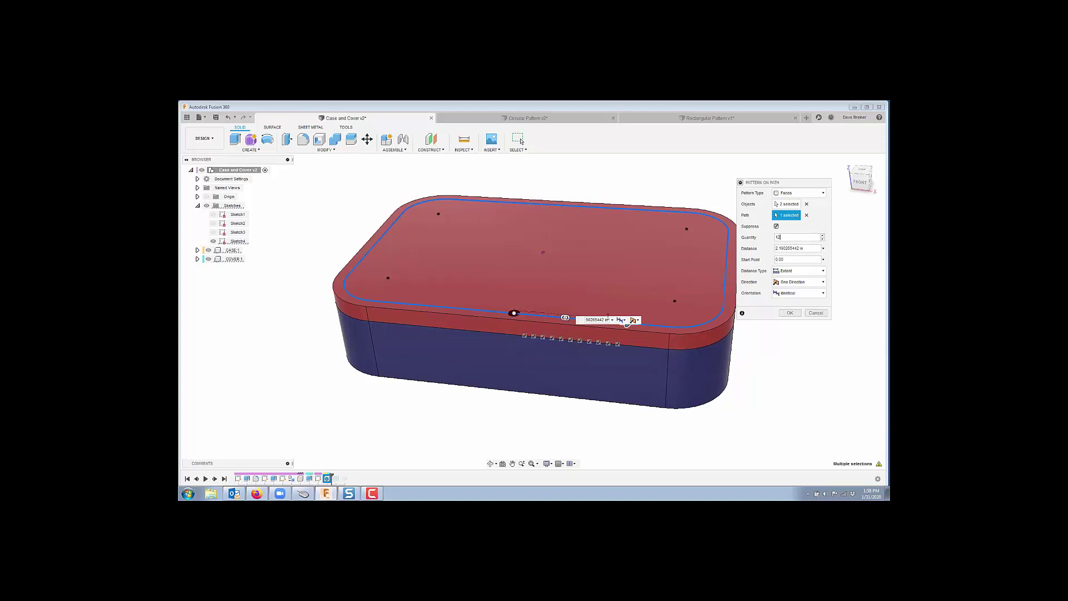
pyautogui.keyDown('shift'); pyautogui.moveTo(628, 324); pyautogui.dragTo(603, 353, button='middle'); pyautogui.keyUp('shift')
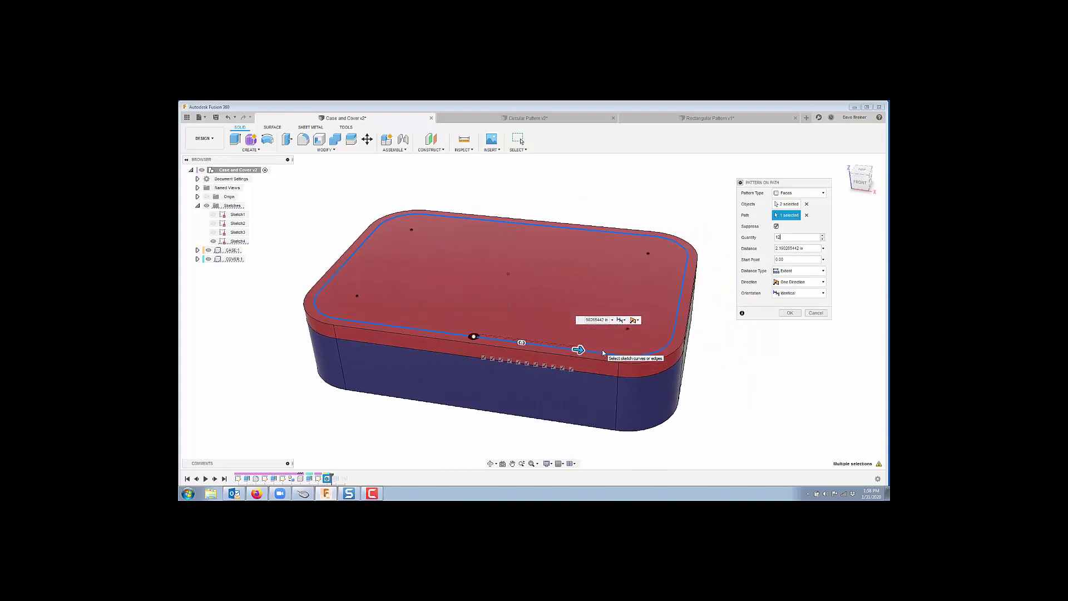
# Change the path pattern's distance type to Spacing and its orientation to Path Direction
pyautogui.scroll(-1, 603, 352)
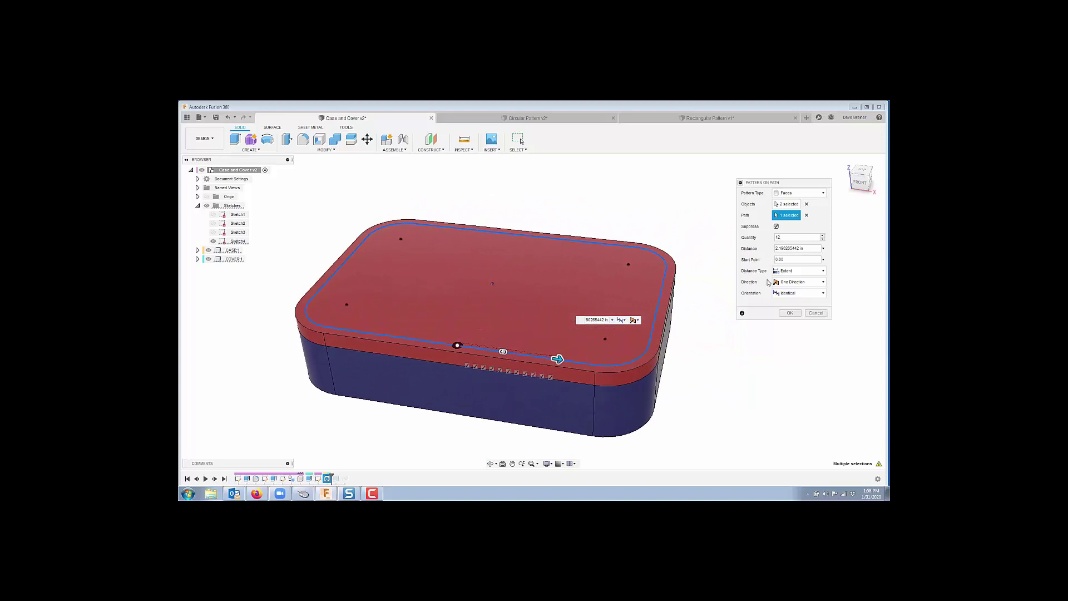
pyautogui.click(820, 272)
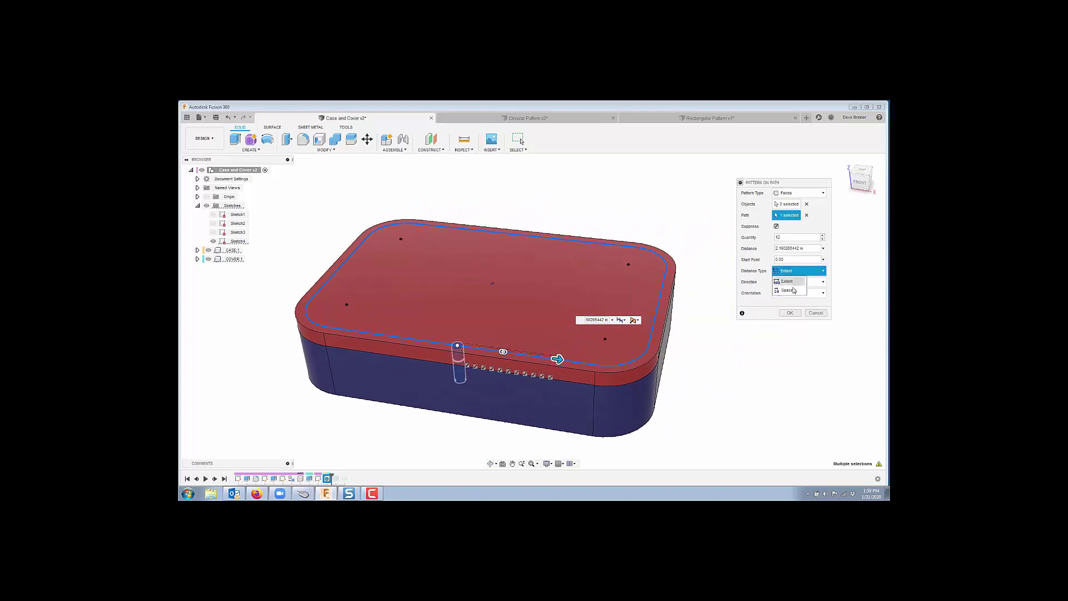
pyautogui.click(795, 290)
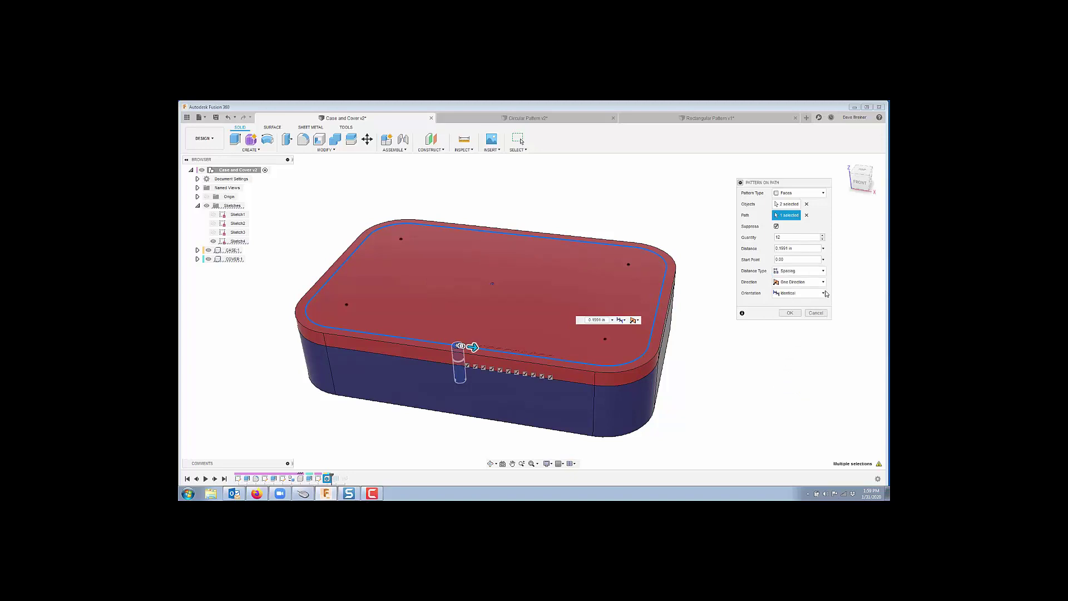
pyautogui.click(823, 294)
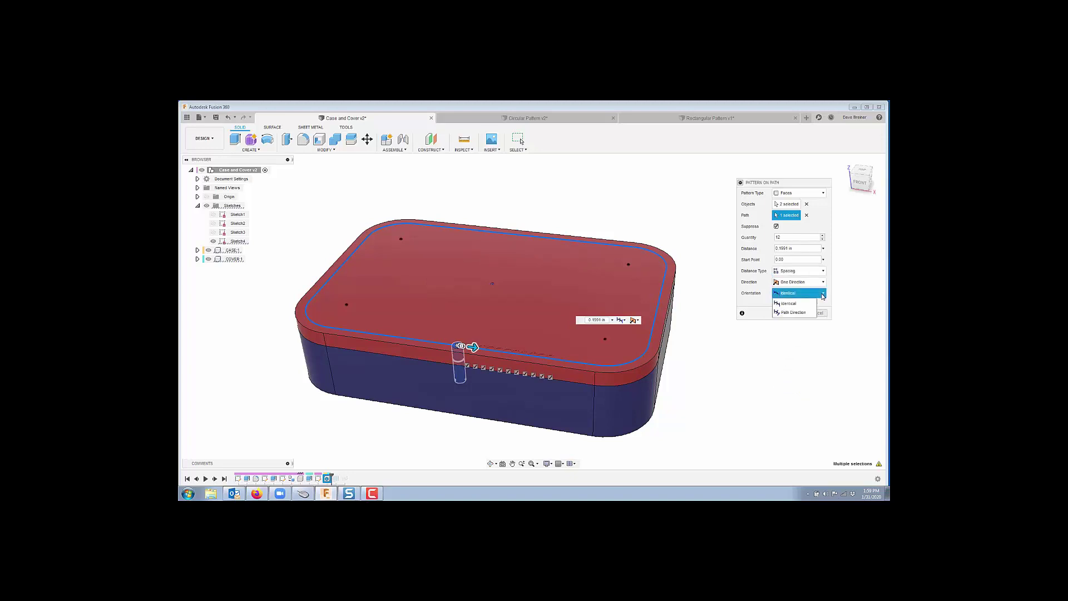
pyautogui.click(798, 313)
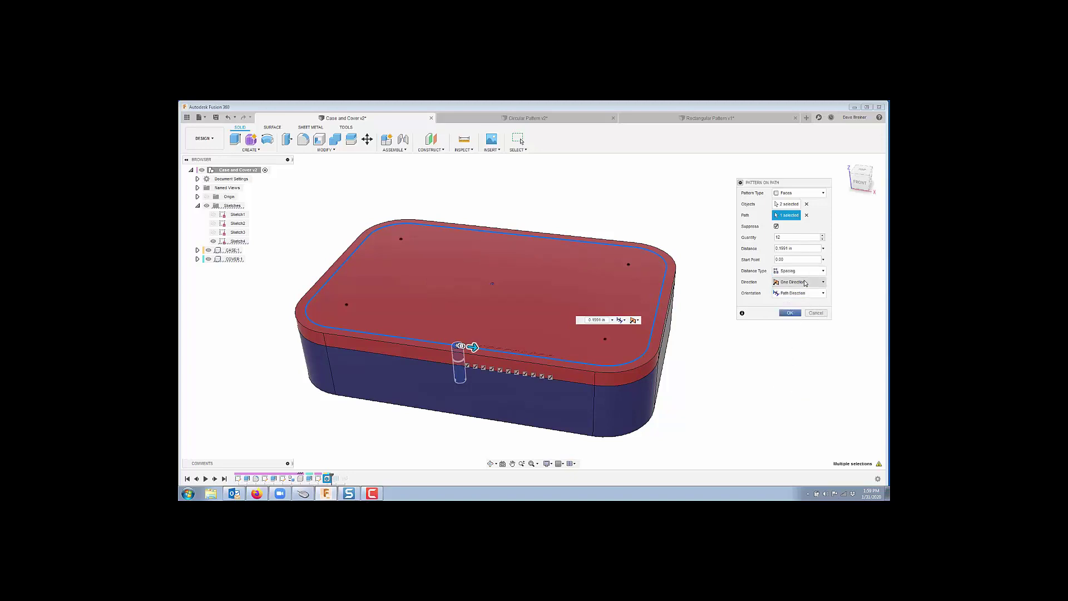
# Set the spacing between the patterned holes along the path to 2.190265442 in
pyautogui.moveTo(486, 344); pyautogui.dragTo(531, 353)
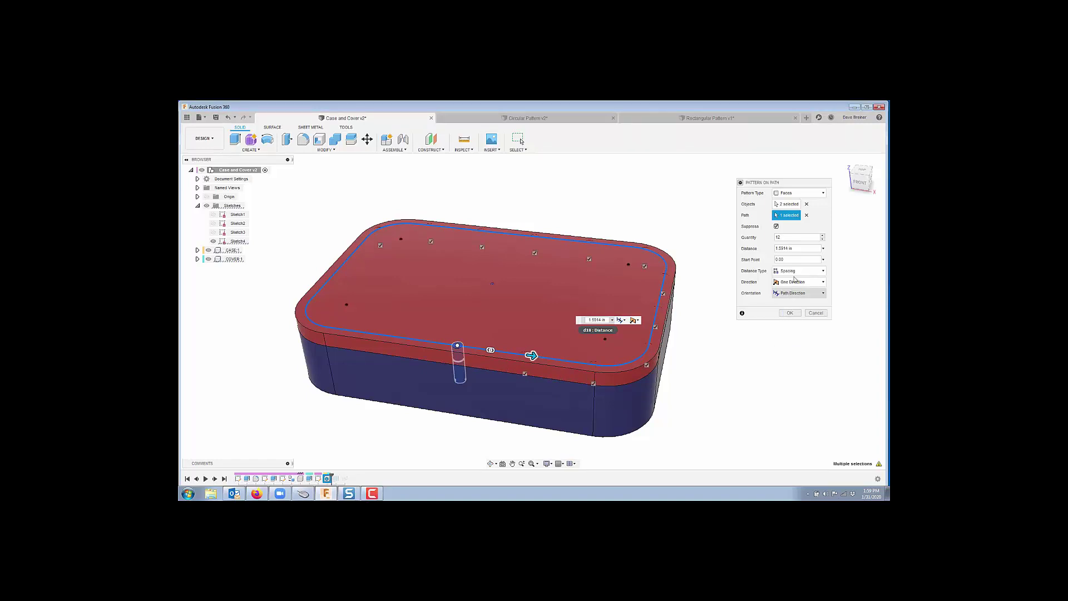
pyautogui.click(805, 248)
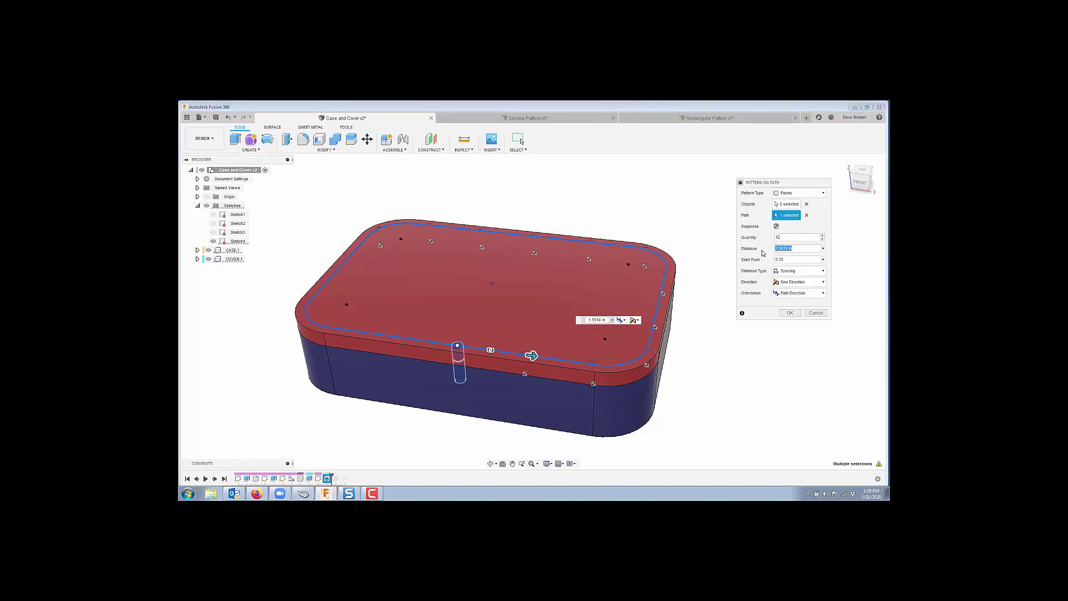
pyautogui.write('2.1920')
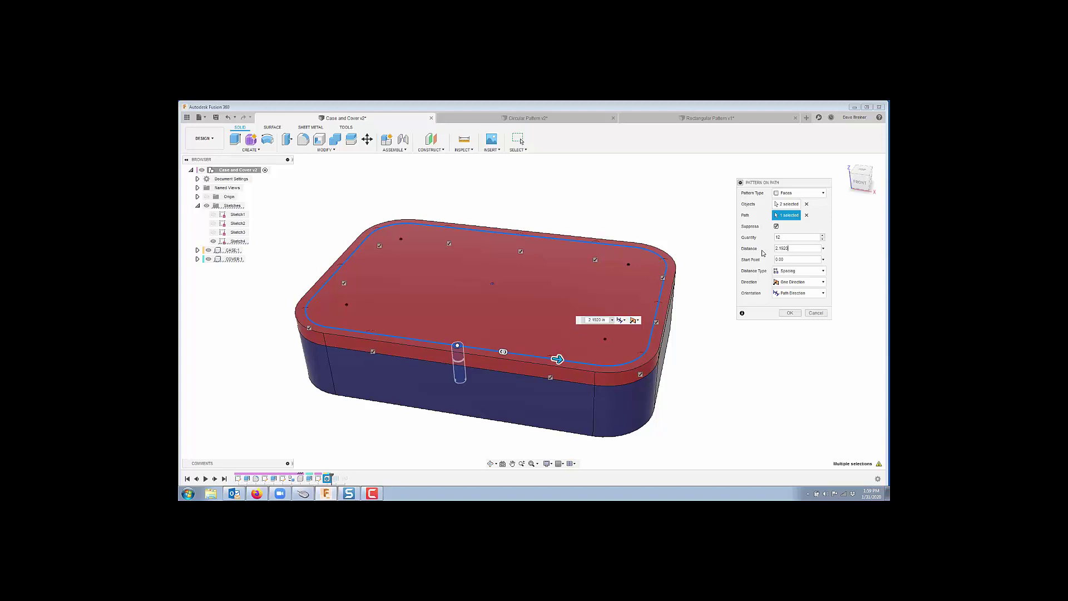
pyautogui.press('BackSpace')
pyautogui.write('0265442')
pyautogui.scroll(3, 558, 356)
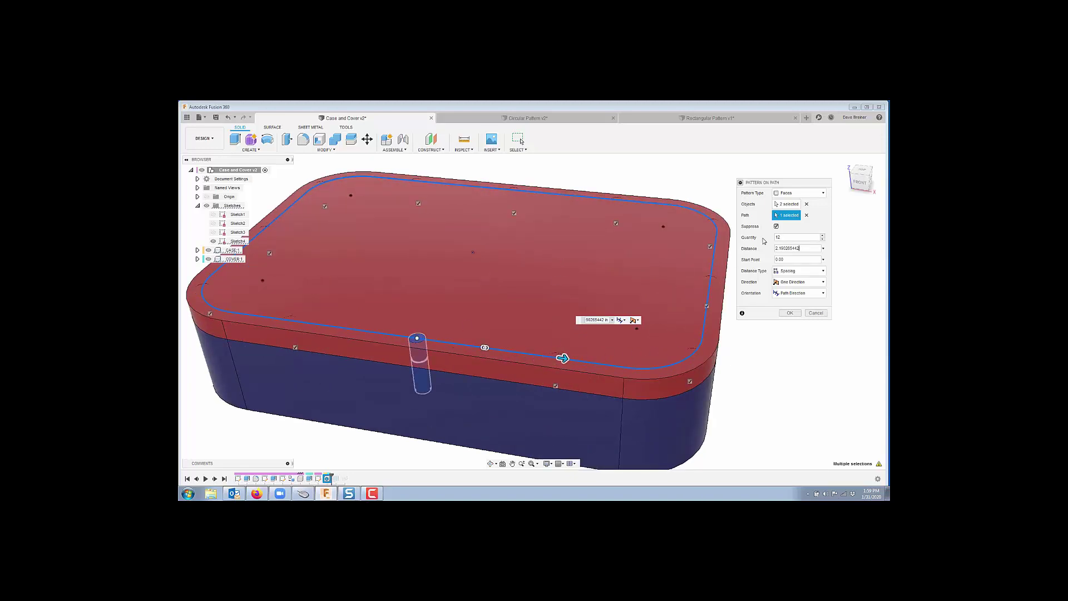
# Keep the Path Direction orientation, create the 12-hole path pattern, and hide Sketch4
pyautogui.click(514, 214)
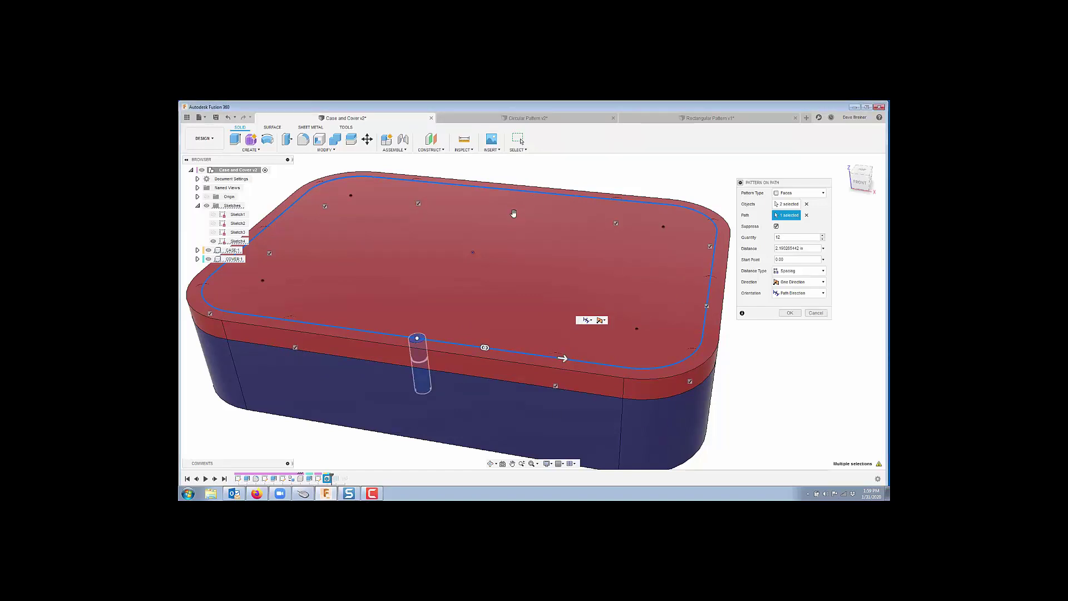
pyautogui.click(811, 293)
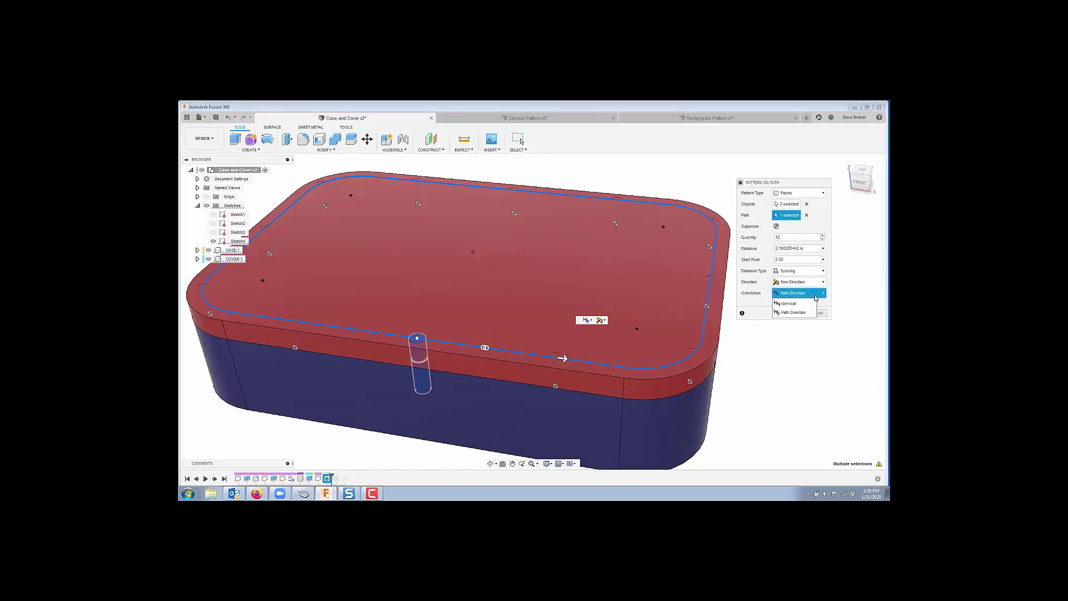
pyautogui.click(801, 313)
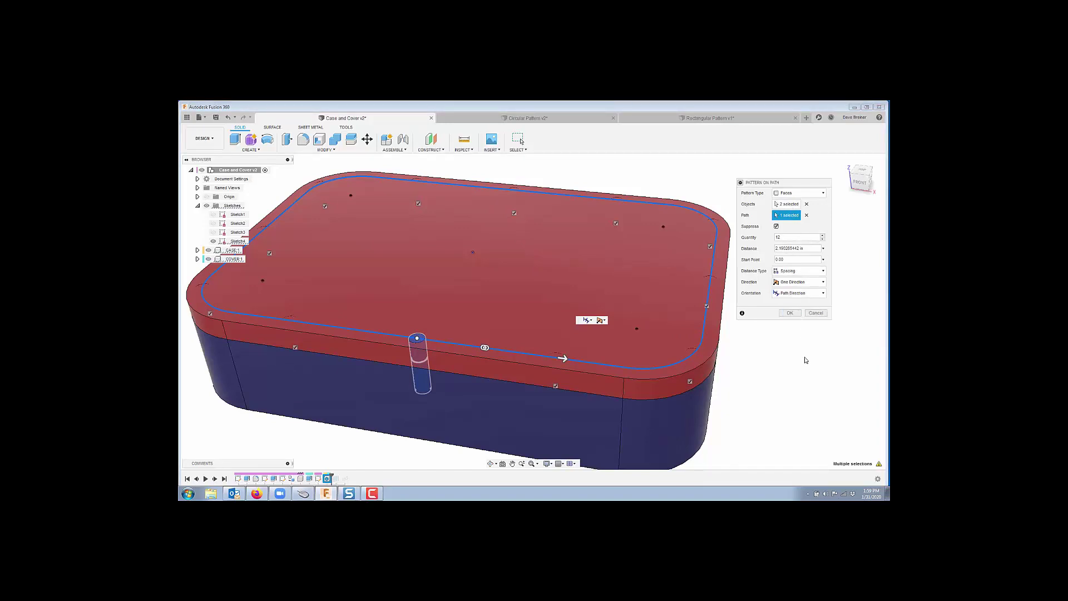
pyautogui.scroll(-3, 807, 357)
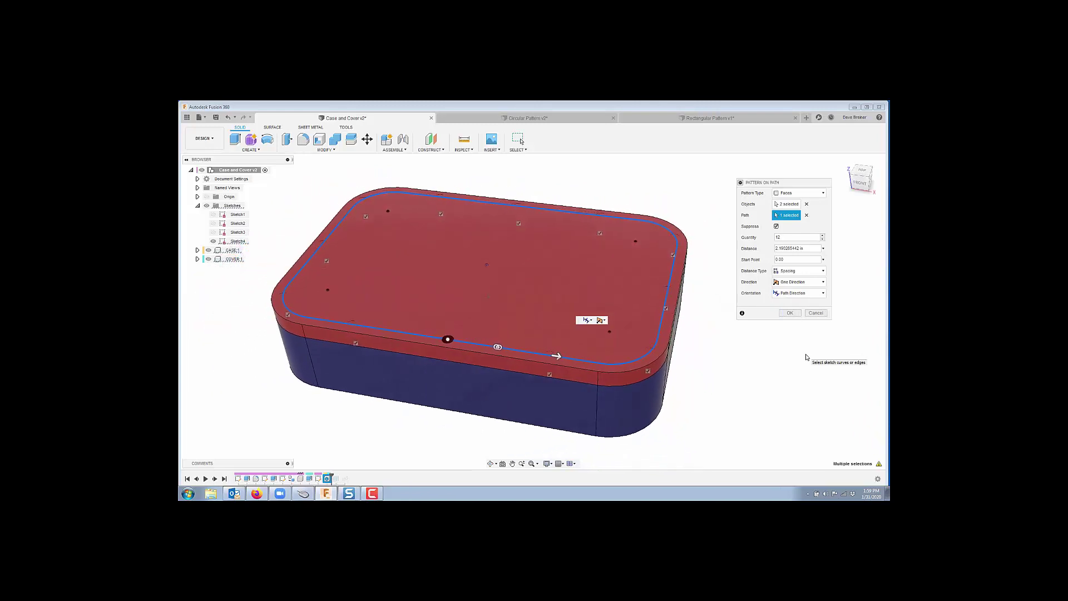
pyautogui.click(790, 314)
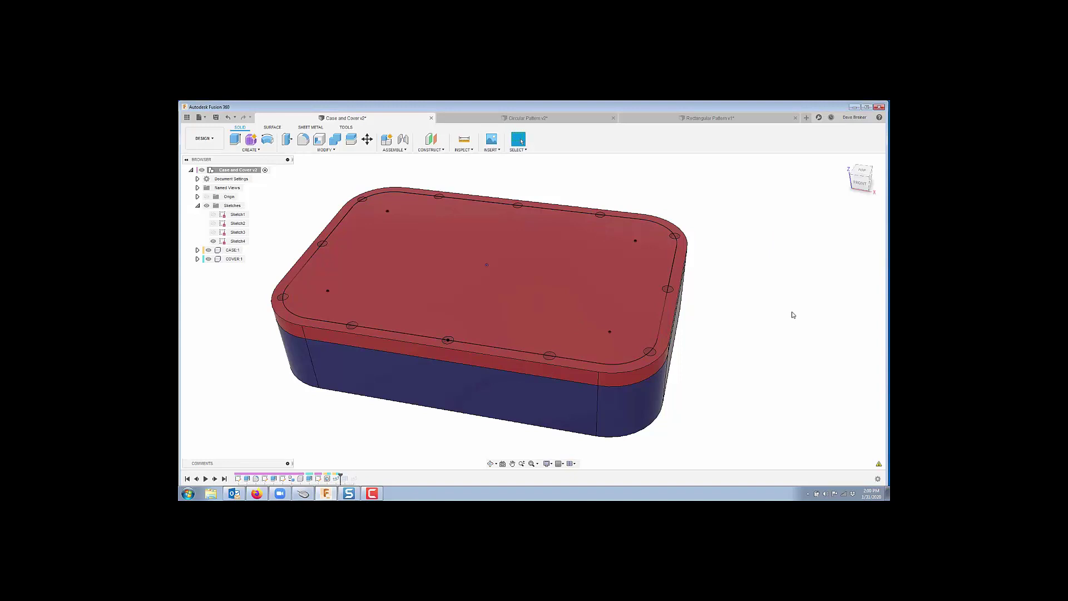
pyautogui.click(215, 242)
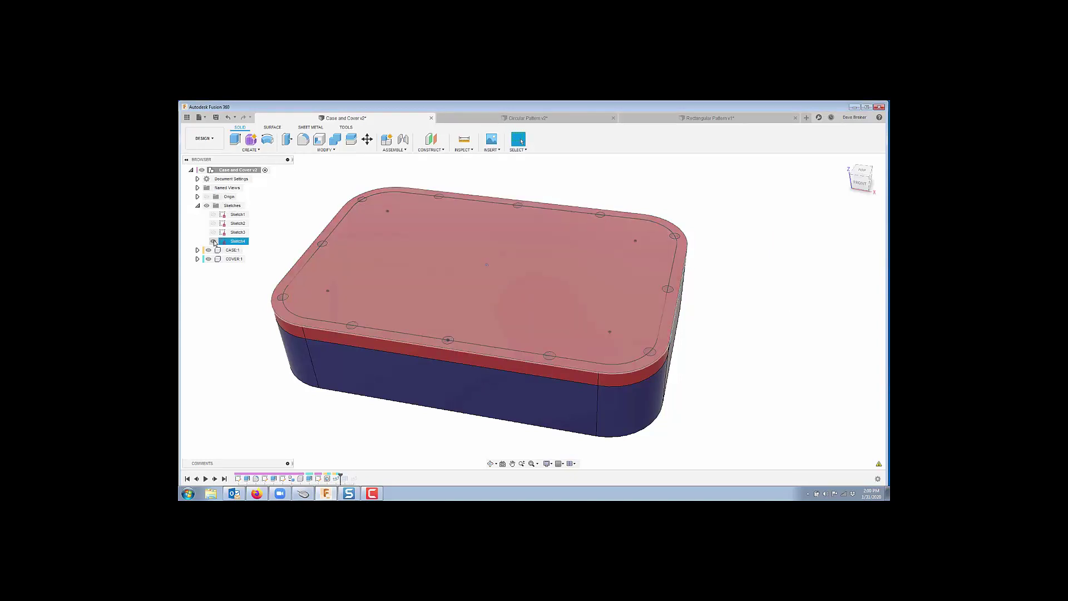
pyautogui.click(214, 243)
# Measure the distances from the middle front hole to its neighbouring holes on both sides
pyautogui.press('i')
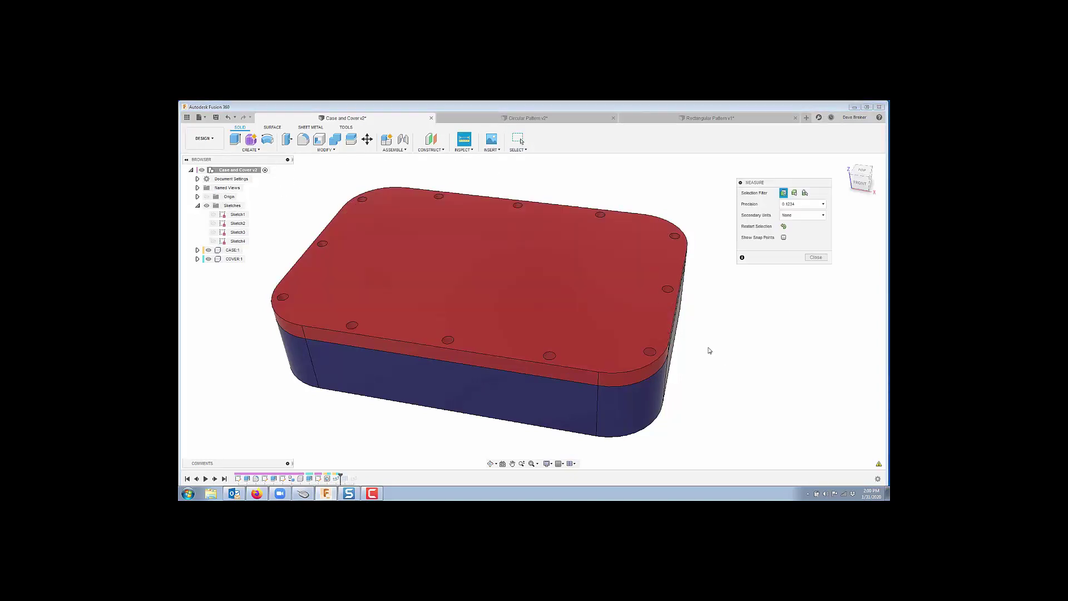
pyautogui.click(551, 358)
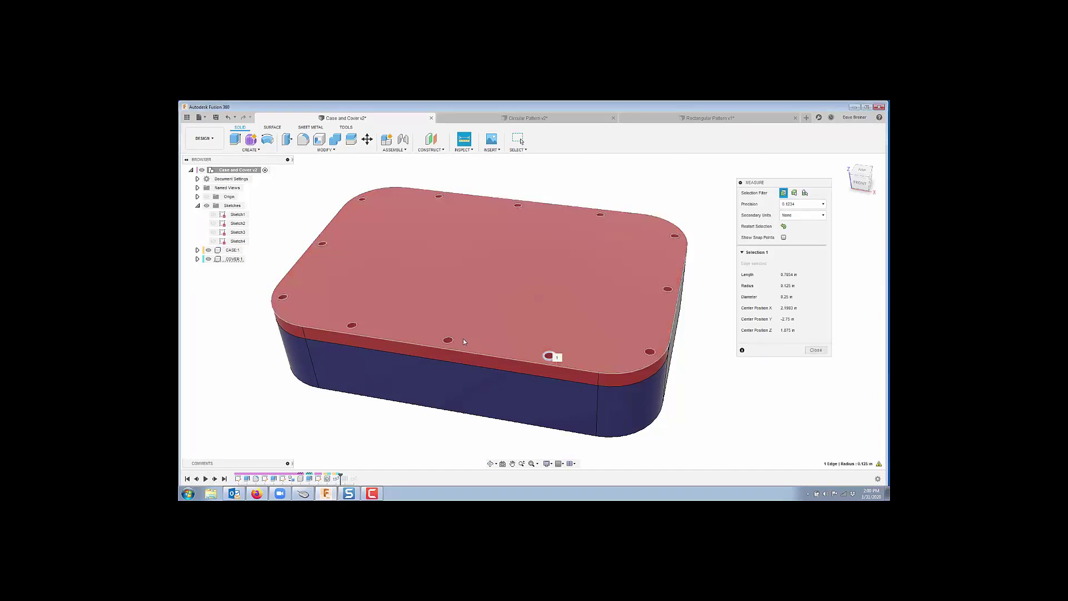
pyautogui.click(452, 339)
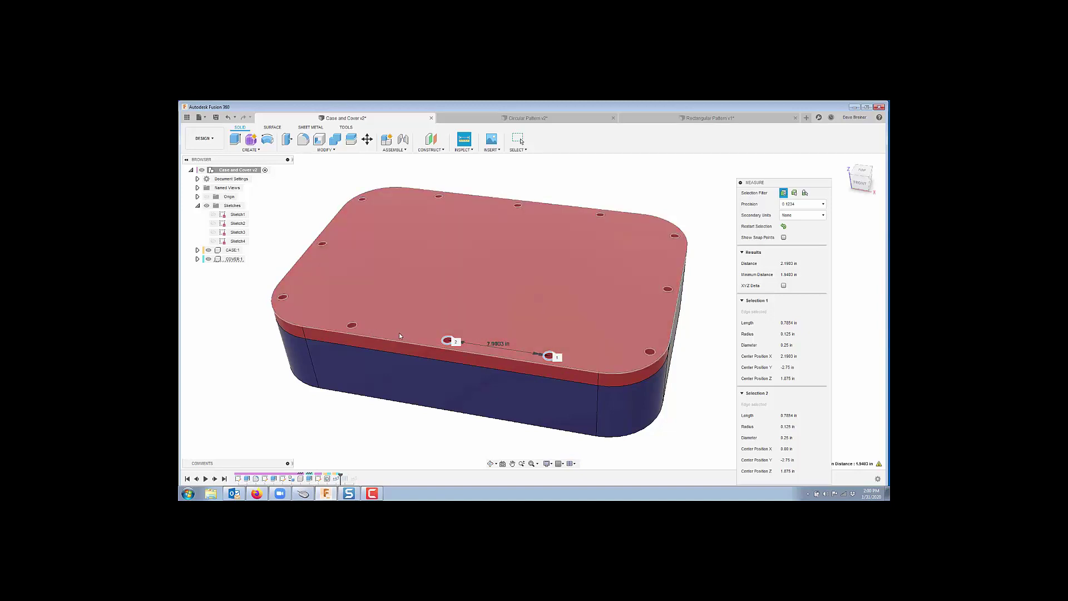
pyautogui.click(784, 226)
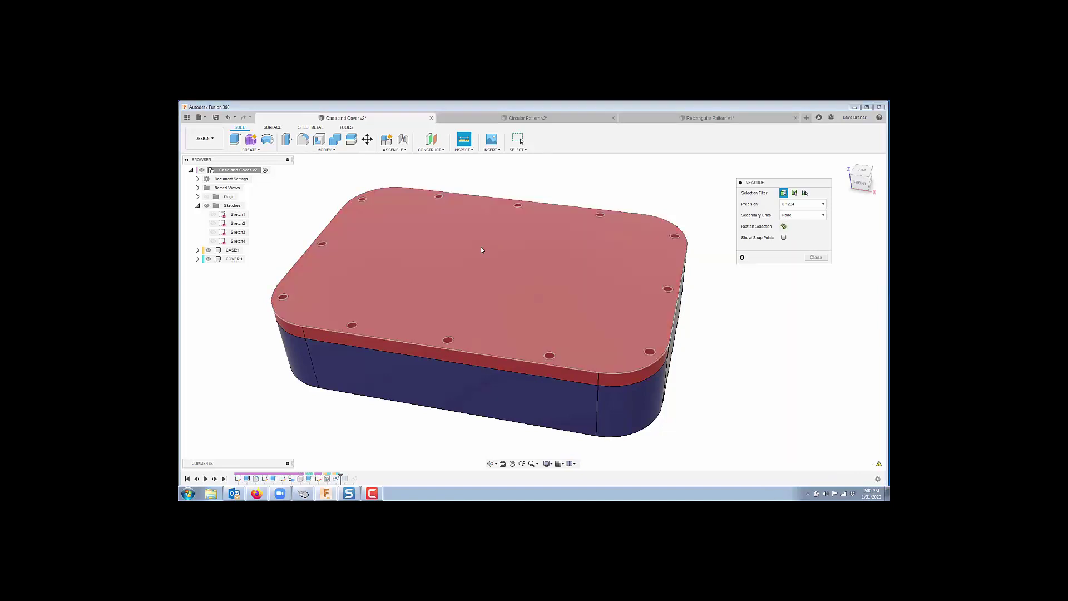
pyautogui.click(447, 339)
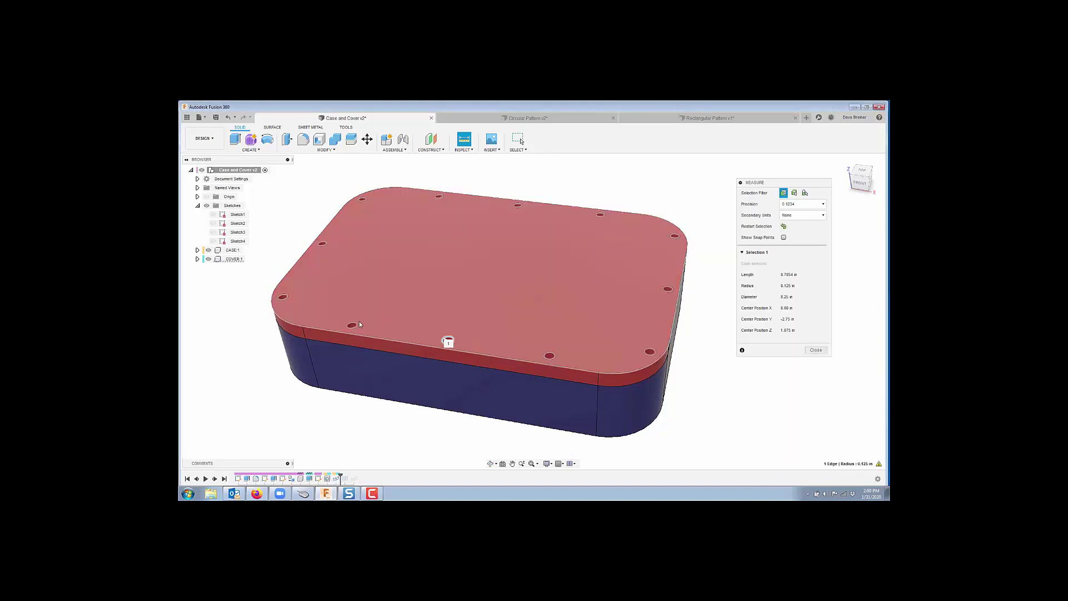
pyautogui.click(351, 326)
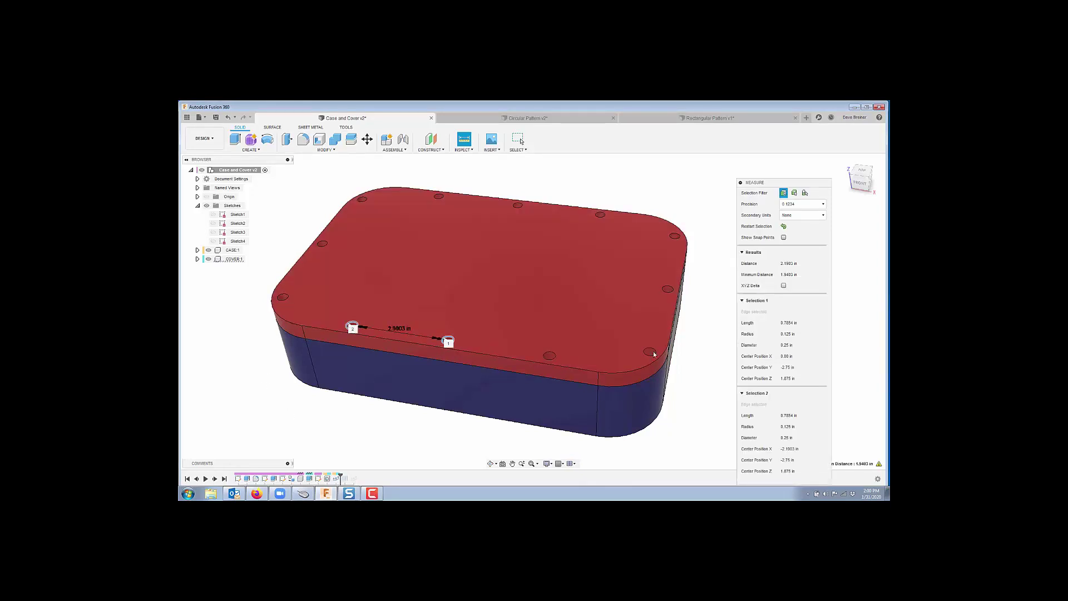
pyautogui.click(691, 196)
pyautogui.scroll(-2, 699, 200)
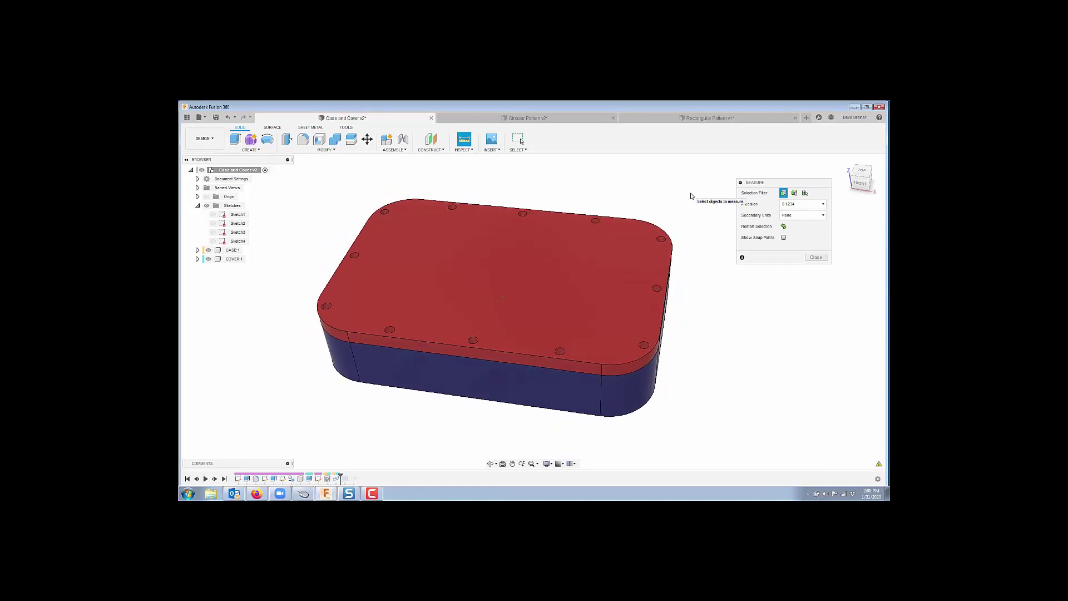
pyautogui.click(816, 257)
pyautogui.keyDown('shift'); pyautogui.moveTo(749, 193); pyautogui.dragTo(749, 191, button='middle'); pyautogui.keyUp('shift')
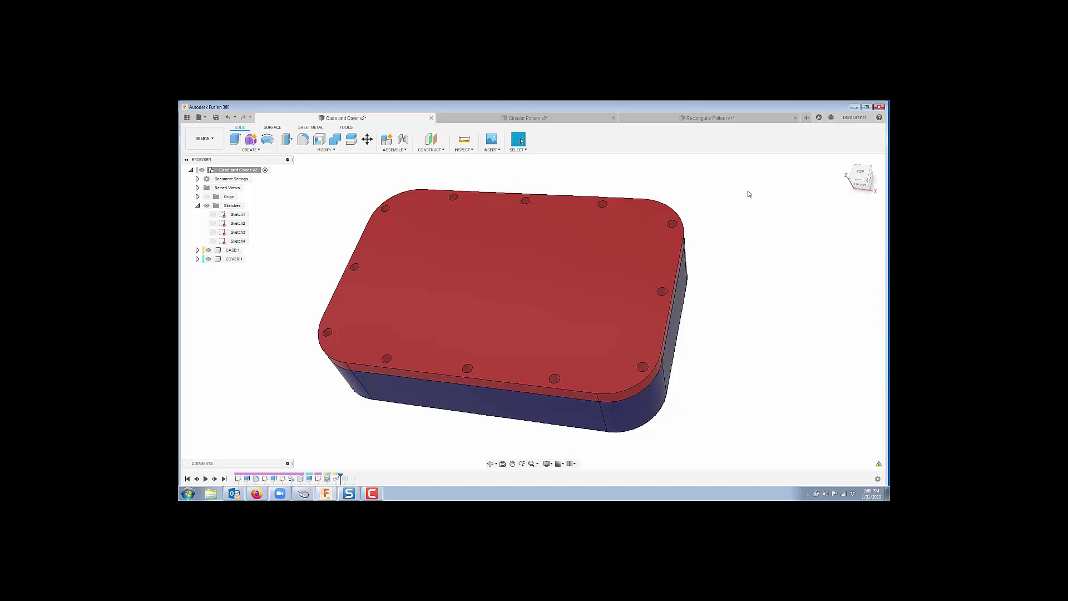
pyautogui.click(337, 479)
pyautogui.rightClick(337, 479)
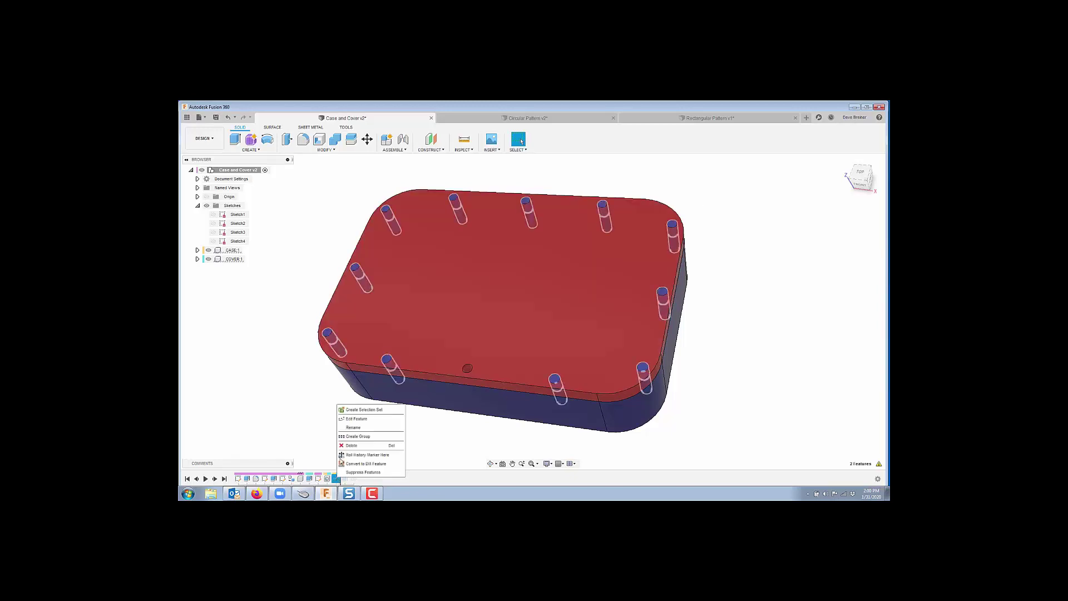
pyautogui.click(352, 425)
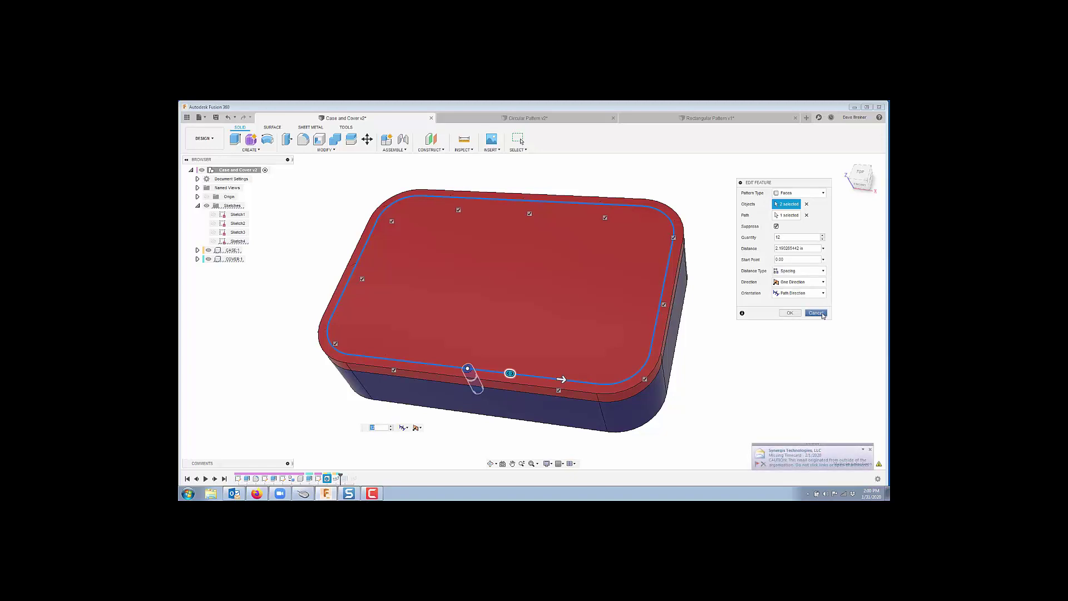
pyautogui.click(822, 314)
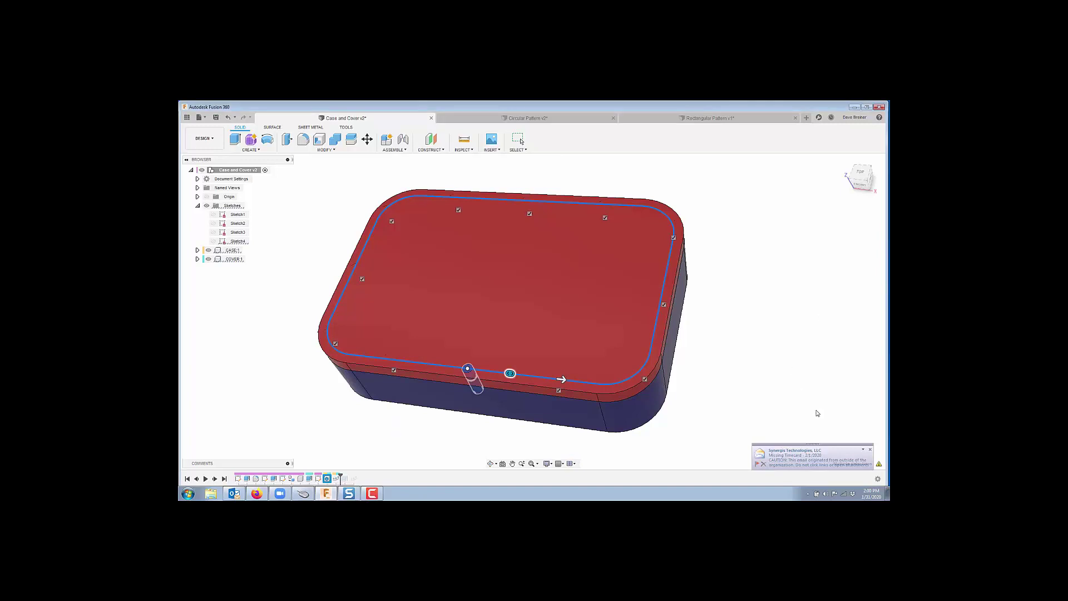
pyautogui.click(872, 448)
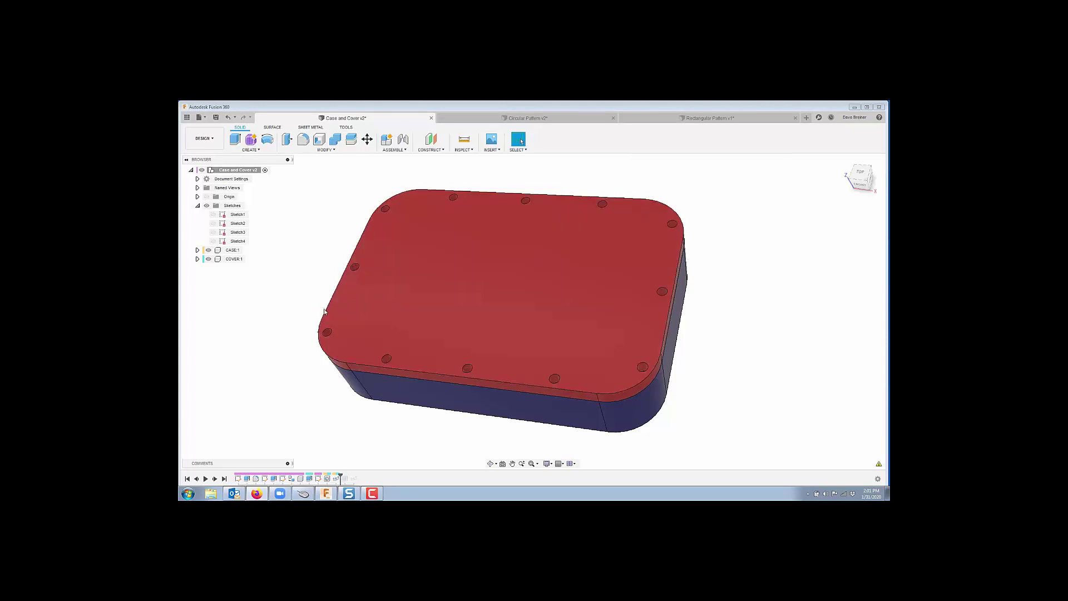
# Edit the path pattern, try the Extent distance type, and accept the feature with Spacing restored
pyautogui.rightClick(337, 479)
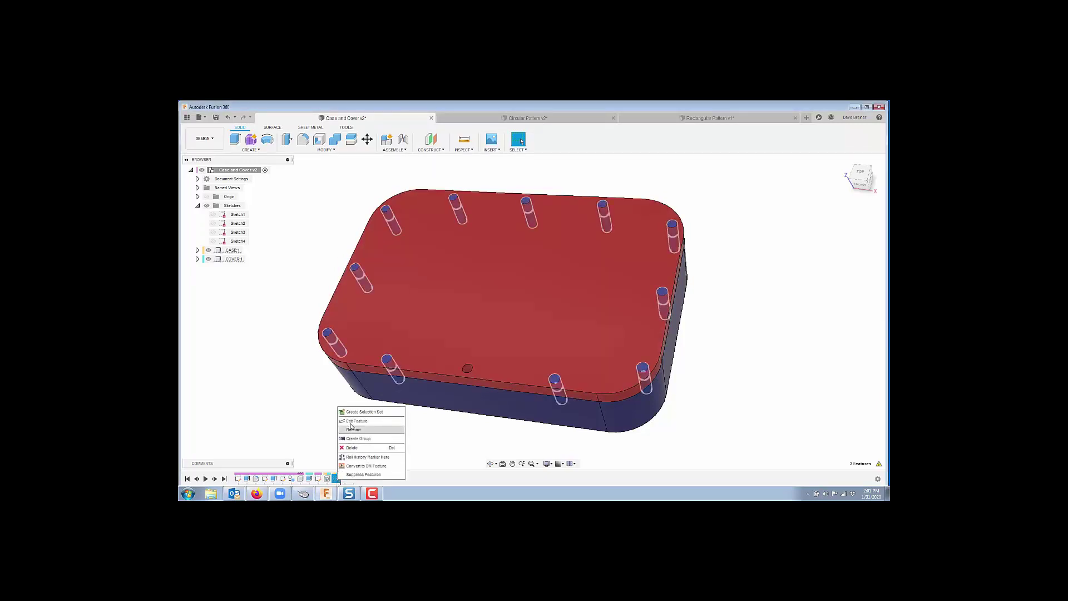
pyautogui.click(356, 421)
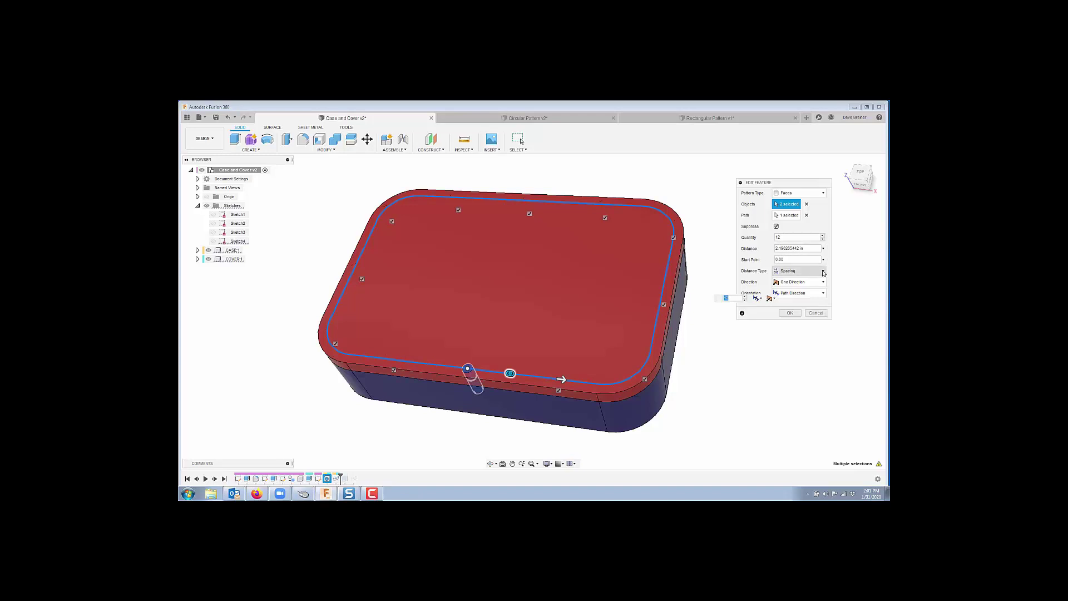
pyautogui.click(824, 271)
pyautogui.click(791, 283)
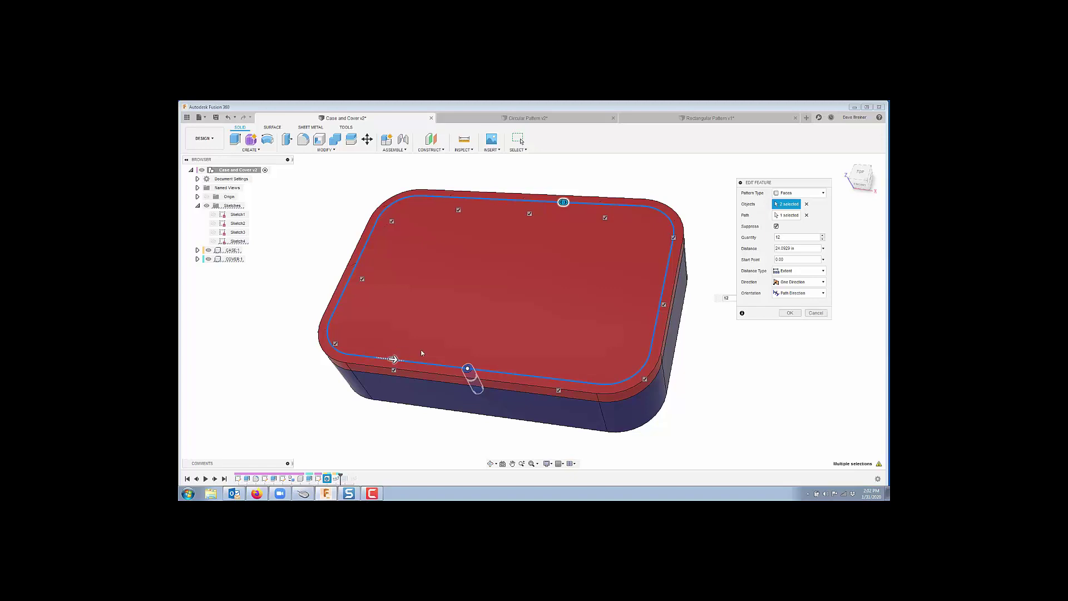
pyautogui.click(821, 271)
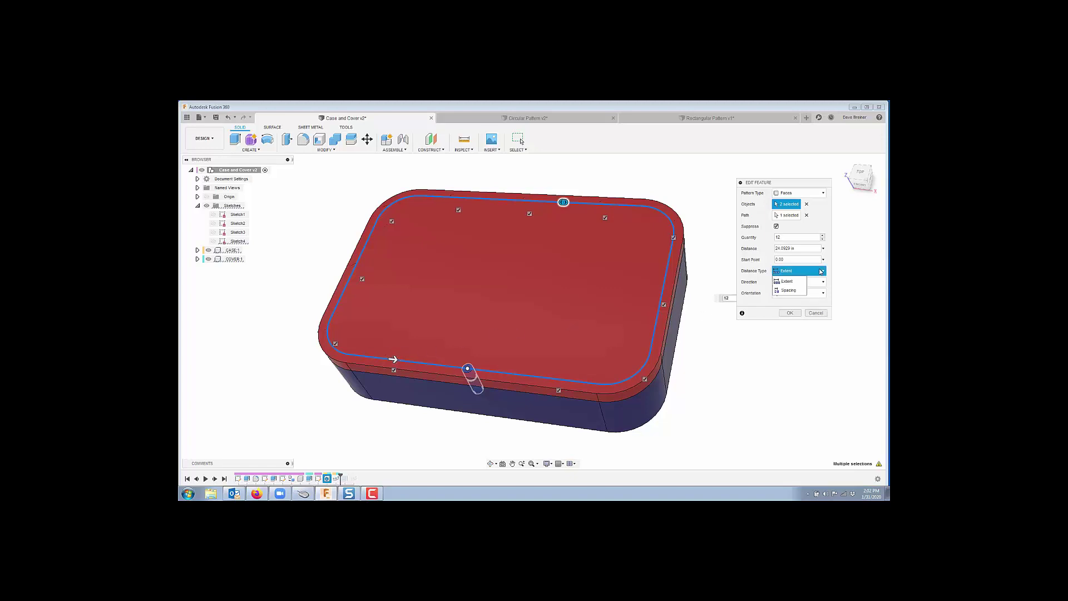
pyautogui.click(789, 289)
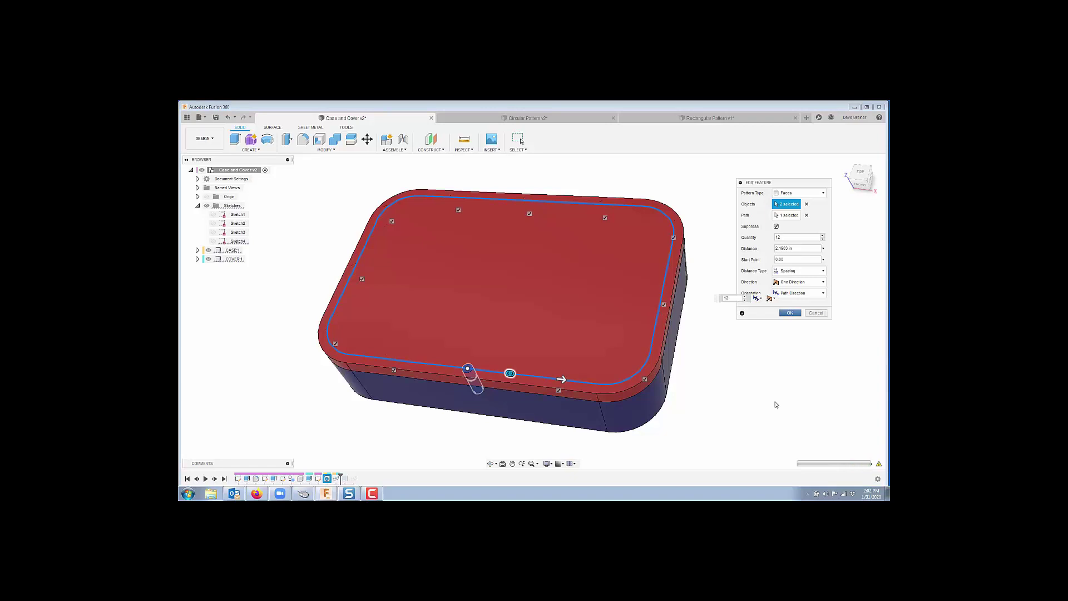
pyautogui.press('Return')
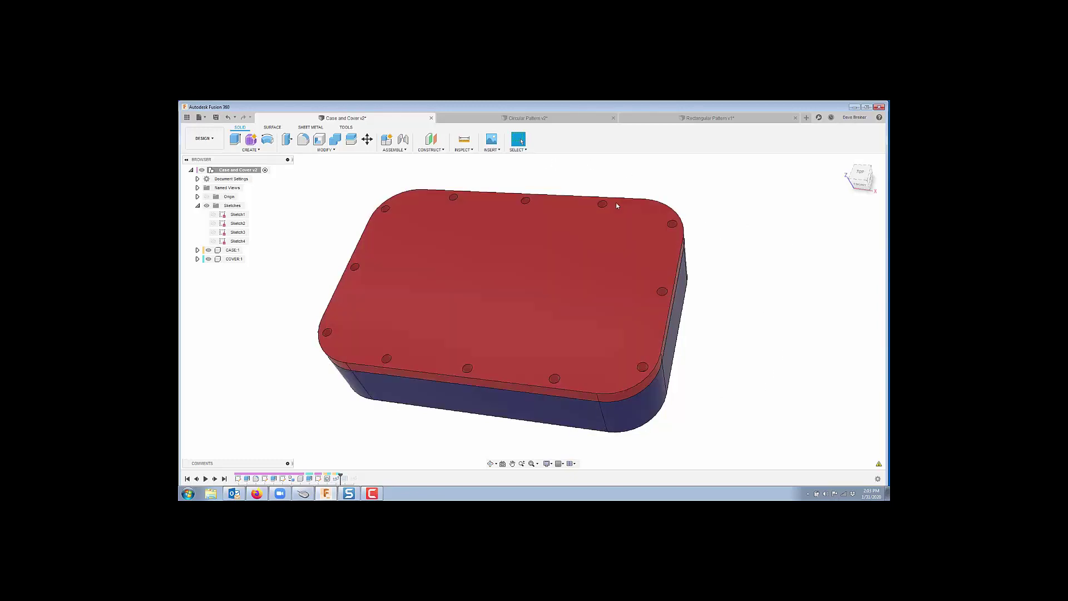
# Collapse the Sketches folder in the browser
pyautogui.click(197, 206)
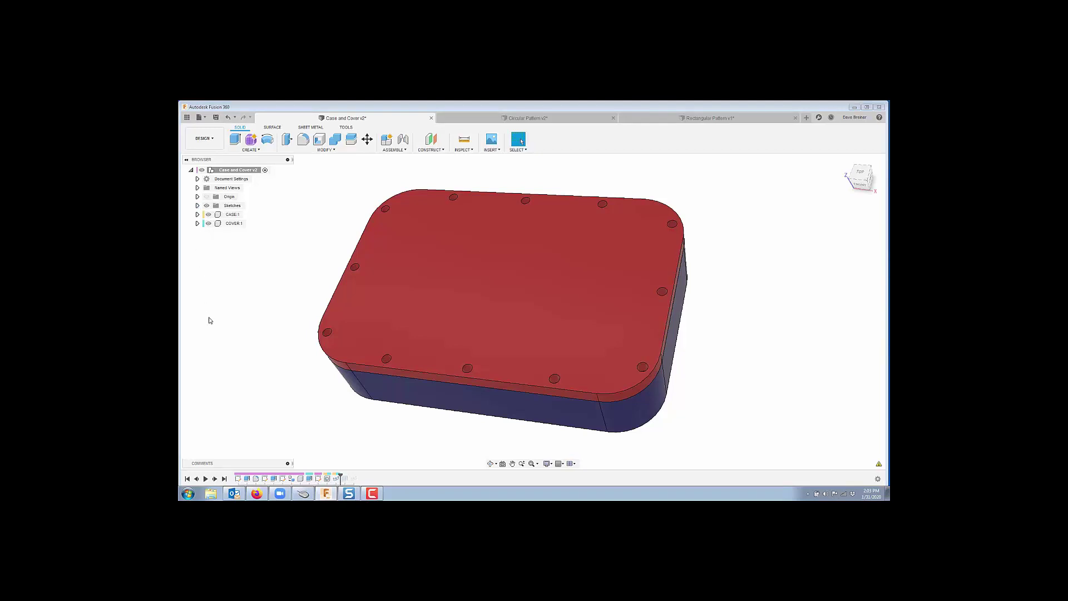